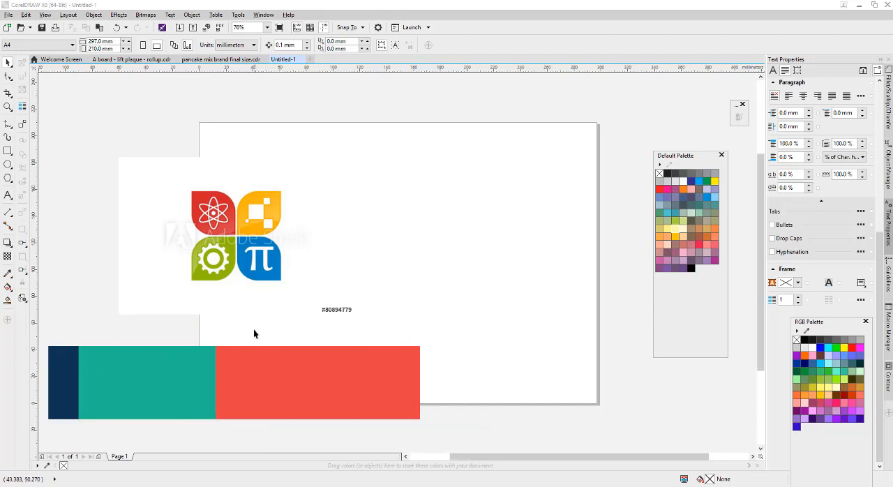
Crop the blank left margin of the logo bitmap to about 157 mm wide and move the image to about X 6.5, Y 114 mm.
click(278, 297)
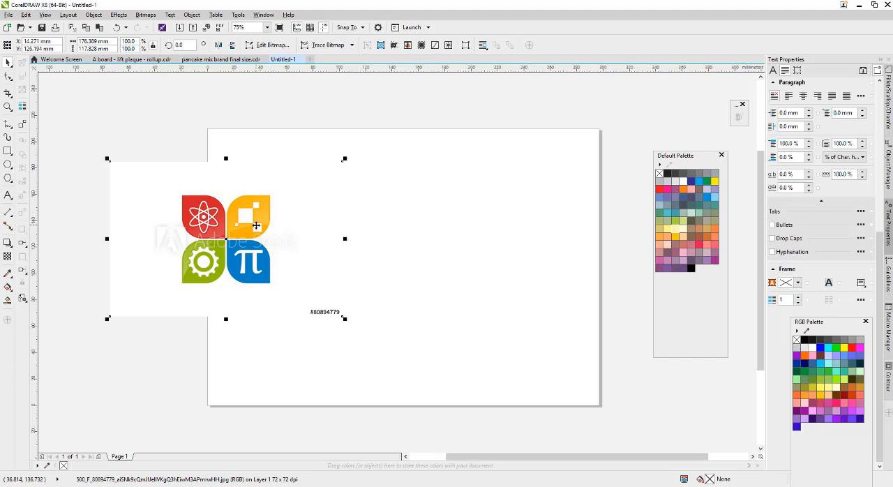
click(7, 76)
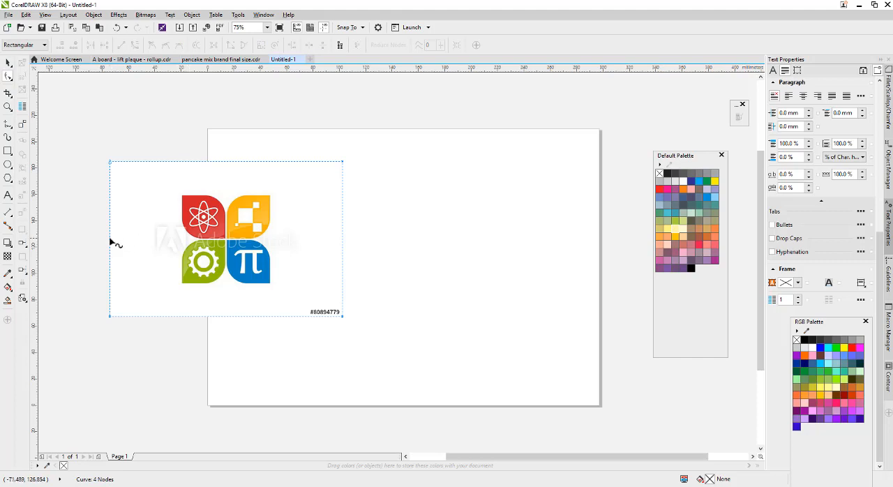
drag(111, 241, 134, 241)
key(space)
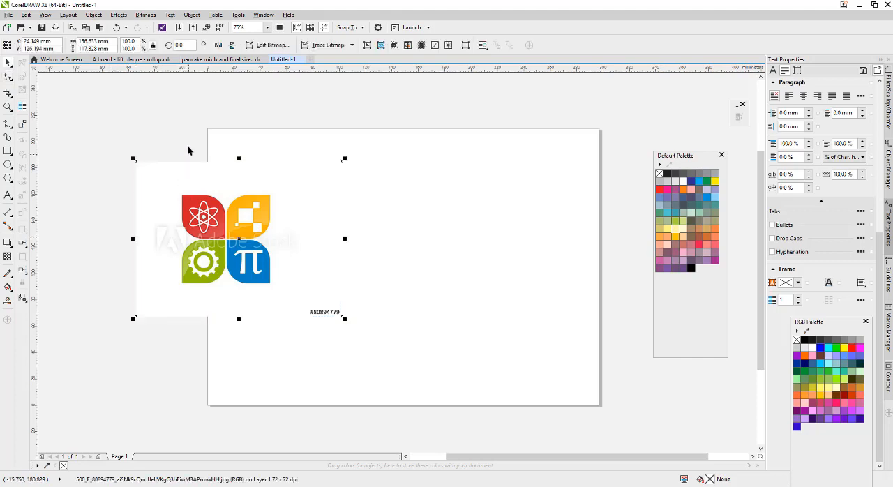
scroll(227, 225, up, 2)
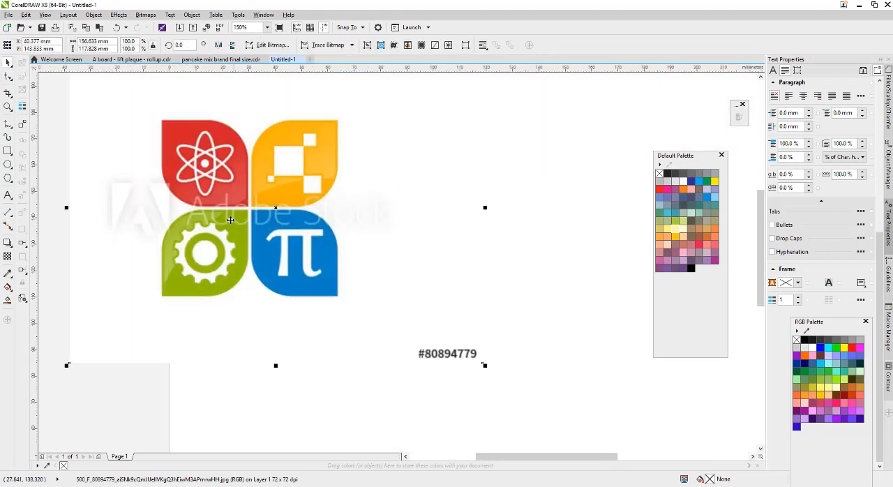
scroll(230, 220, down, 2)
drag(230, 220, 186, 254)
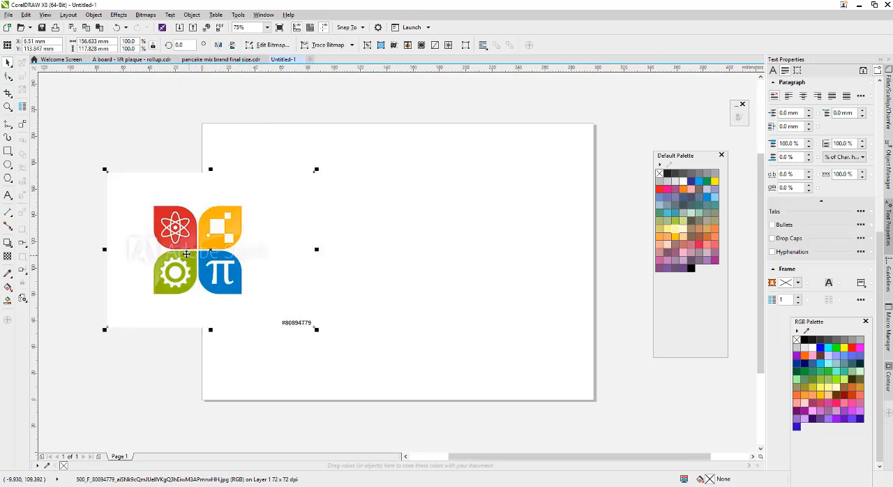
Examine the four leaf-shaped emblems and their icons in the logo image.
scroll(187, 254, up, 2)
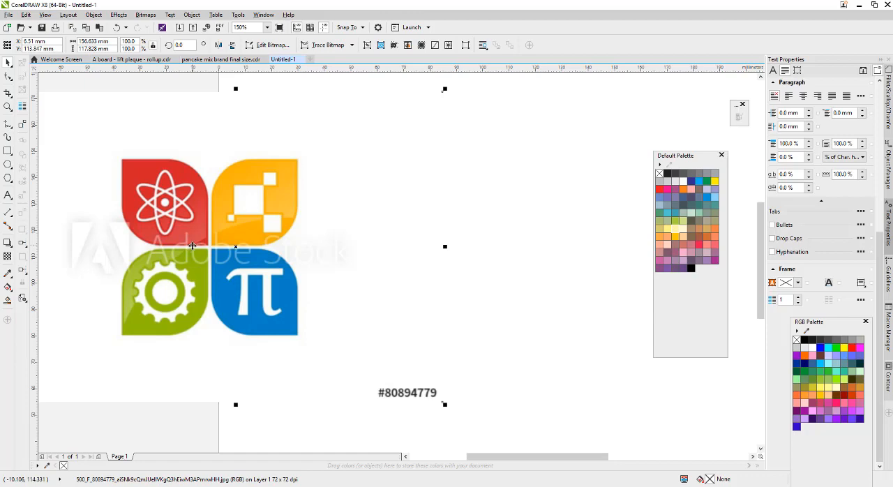
scroll(193, 246, down, 2)
scroll(196, 244, up, 2)
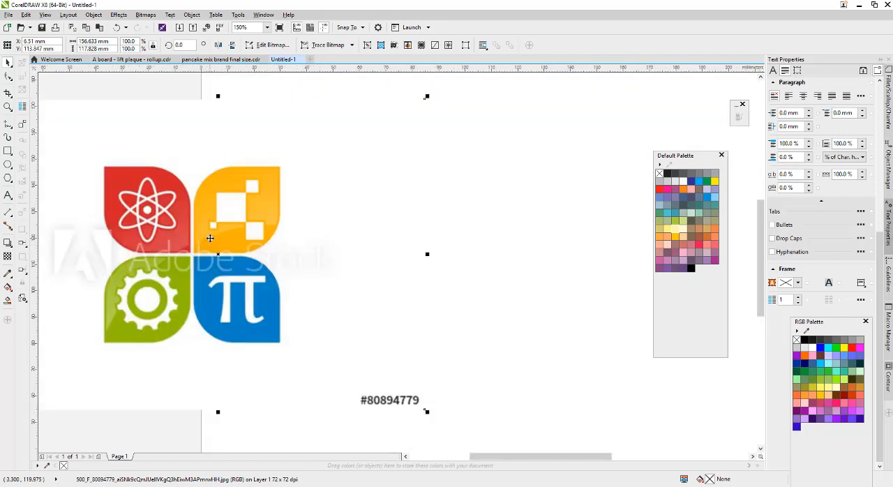
scroll(197, 243, down, 2)
scroll(197, 243, up, 2)
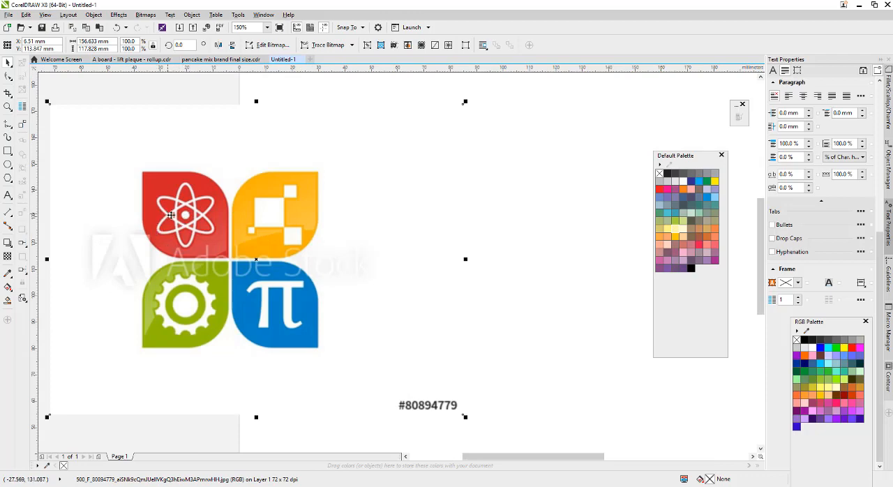
scroll(181, 211, down, 1)
scroll(195, 215, up, 1)
scroll(168, 226, down, 1)
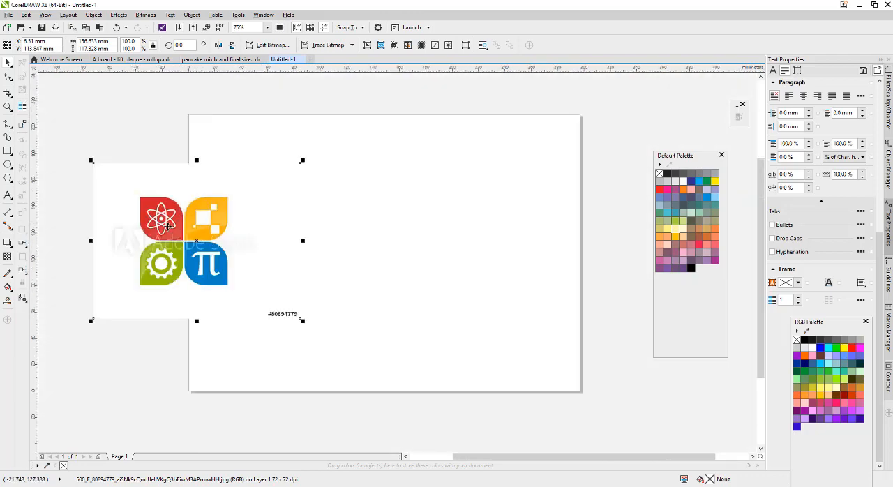
Draw a rectangle about 32.6 by 33 mm over the red atom emblem.
scroll(158, 228, up, 1)
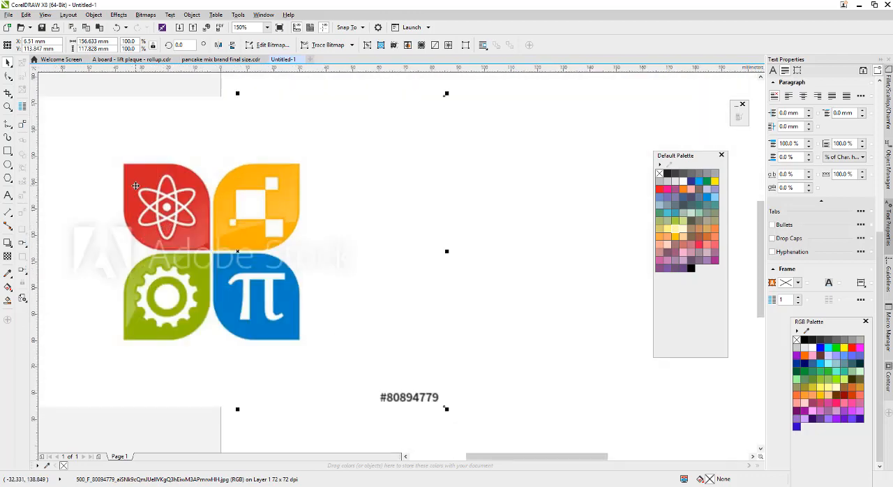
click(8, 150)
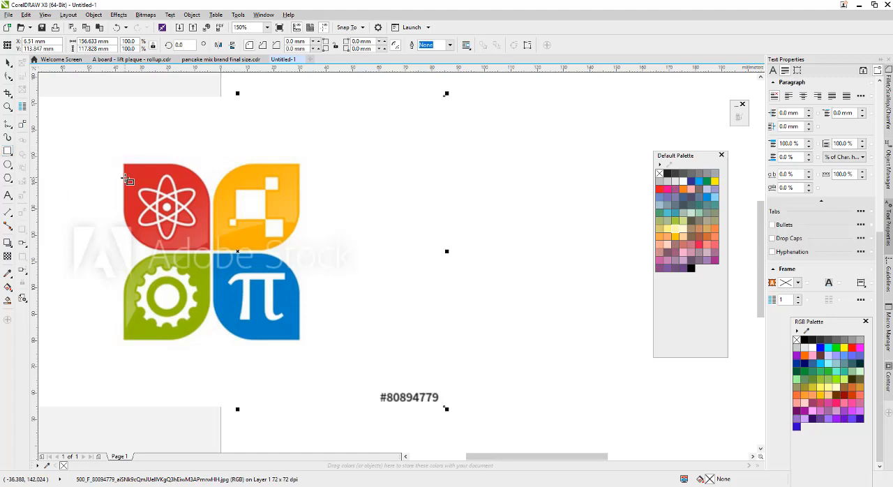
drag(124, 164, 210, 251)
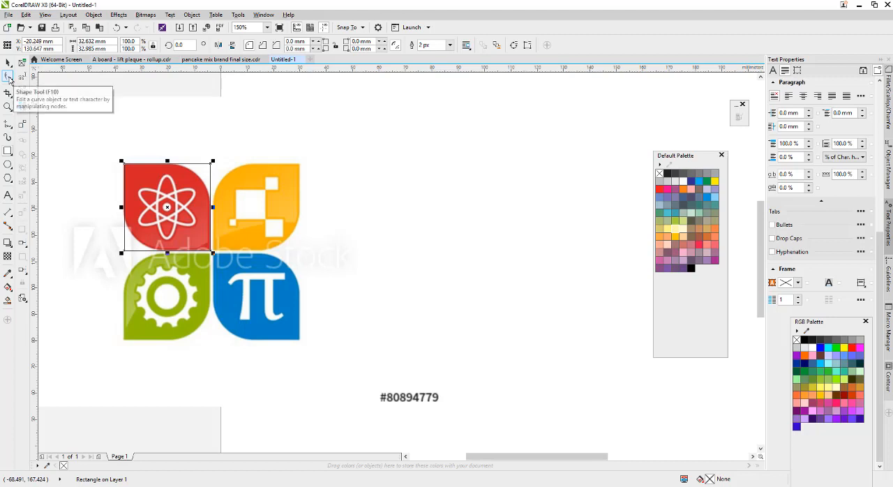
Round the rectangle's upper-right corner to about 15.2 mm and its lower-left corner to about 15.5 mm to match the red emblem.
click(8, 77)
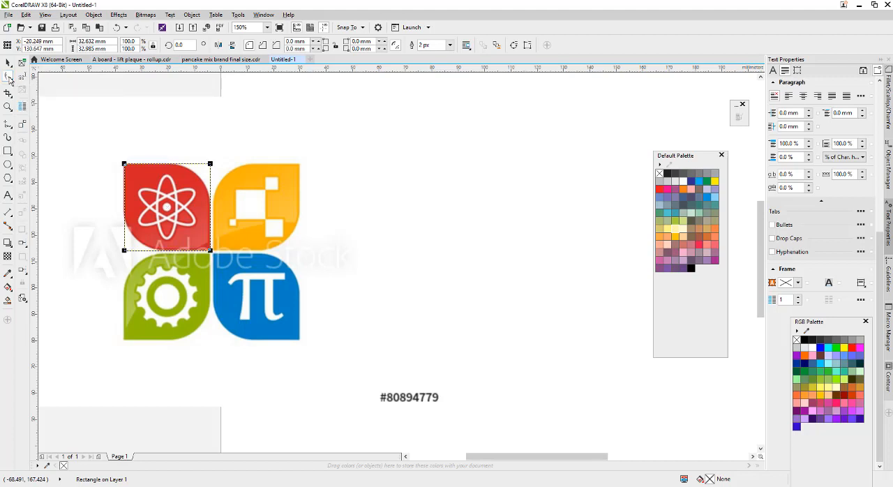
click(211, 166)
drag(211, 171, 210, 204)
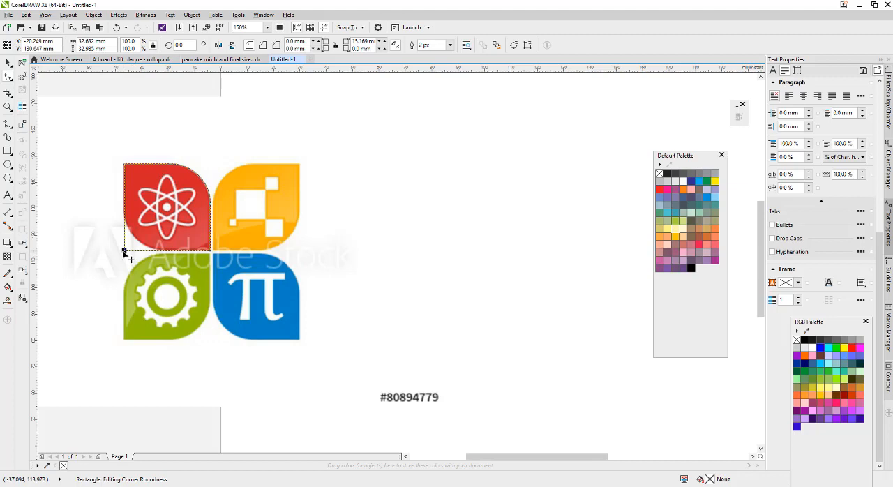
drag(124, 252, 119, 208)
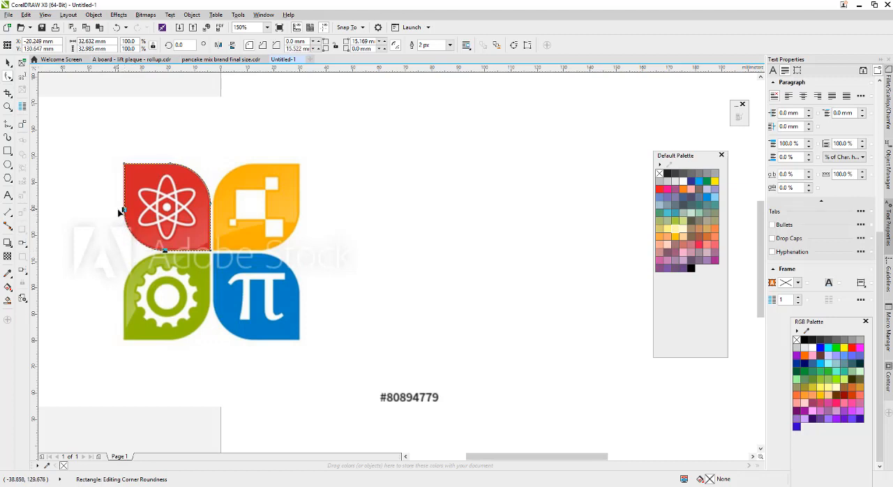
click(8, 63)
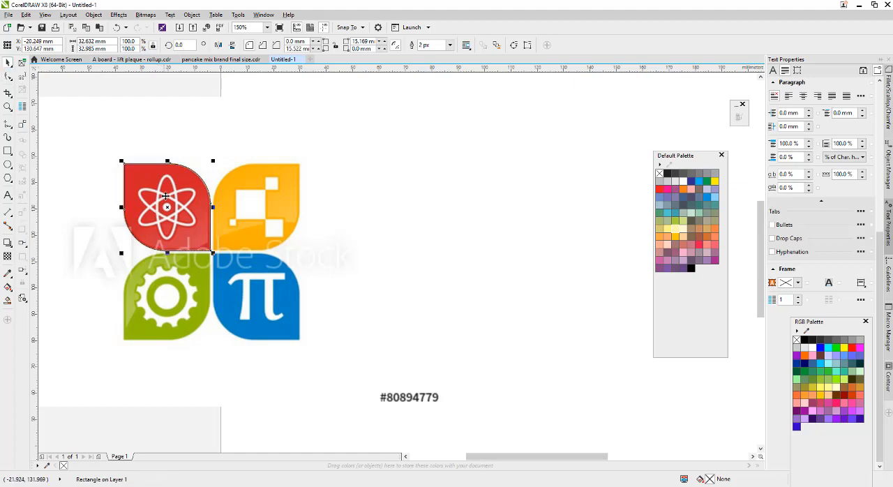
Try to fine-tune the lower-left corner rounding of the red emblem's outline.
key(Escape)
click(173, 175)
key(z)
drag(83, 133, 293, 300)
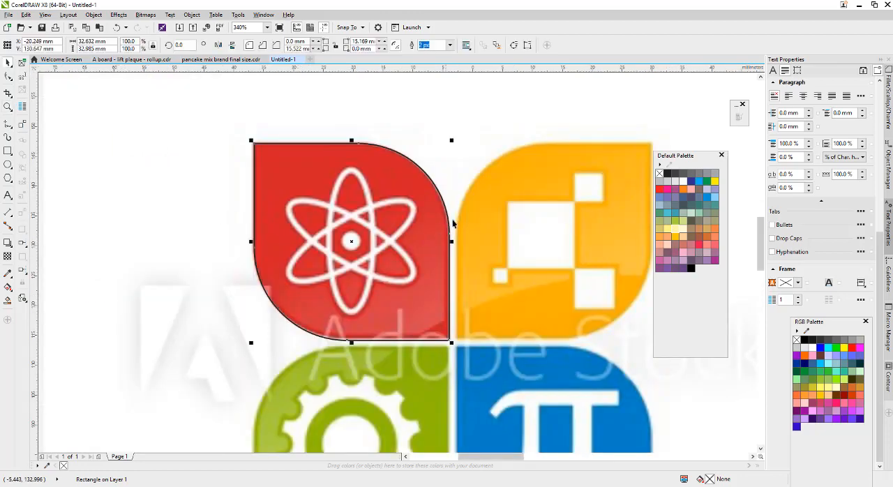
click(9, 76)
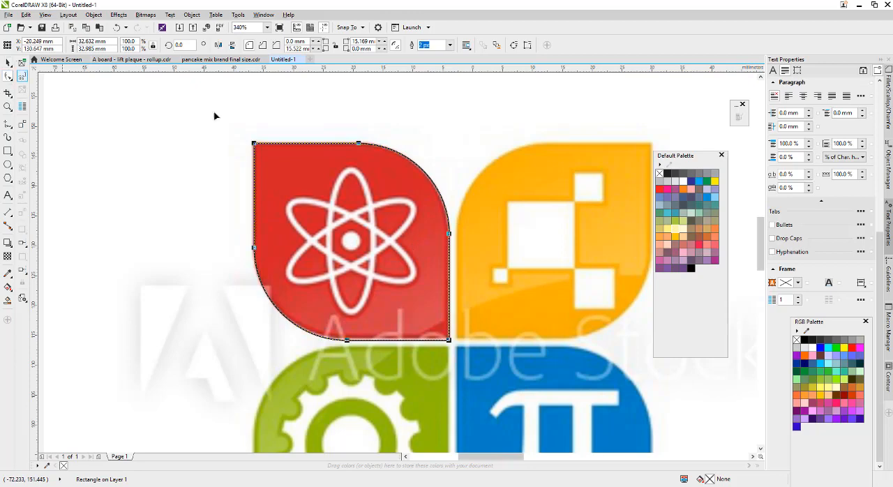
drag(344, 340, 353, 342)
key(space)
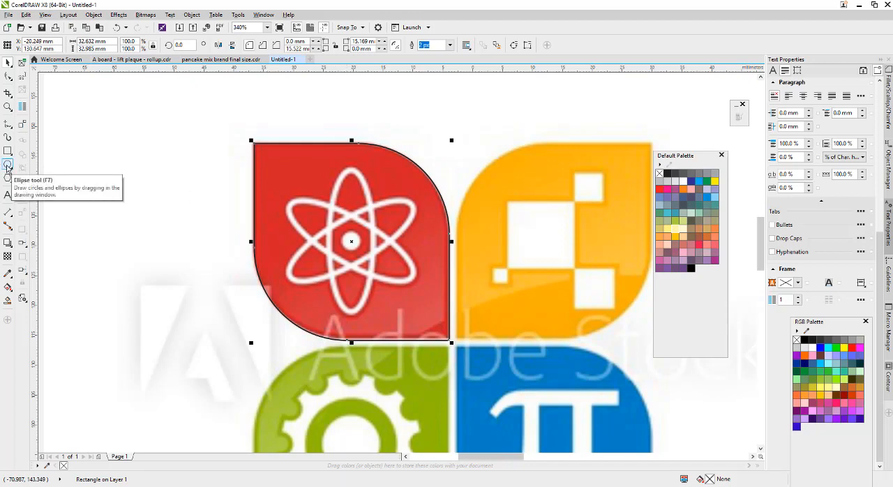
Draw an ellipse about 7.3 mm wide and 24.5 mm tall over the atom's vertical orbit.
click(8, 165)
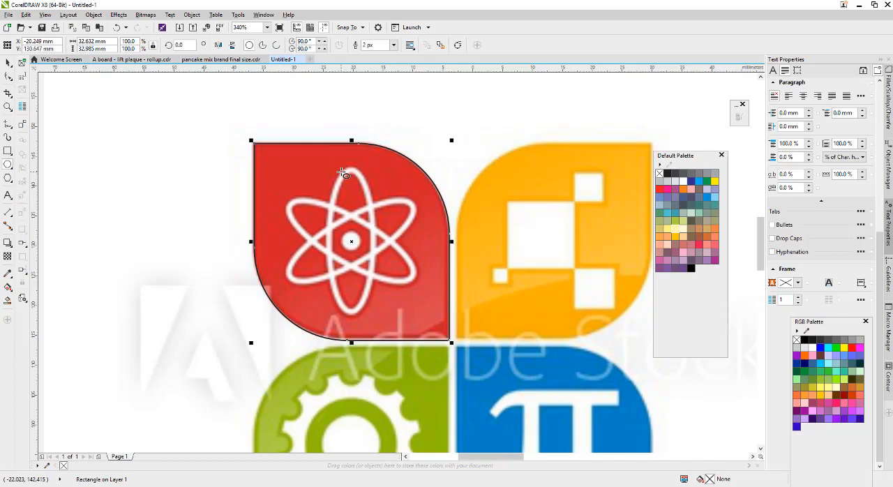
drag(345, 167, 360, 318)
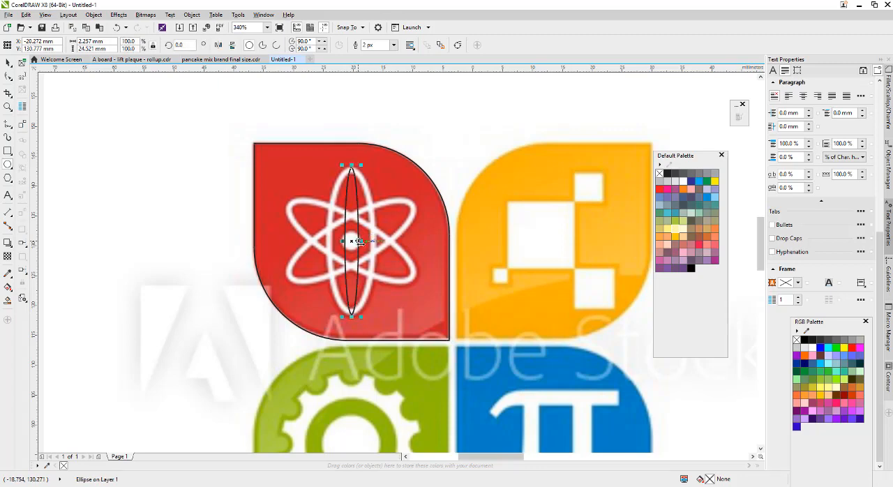
drag(358, 241, 326, 242)
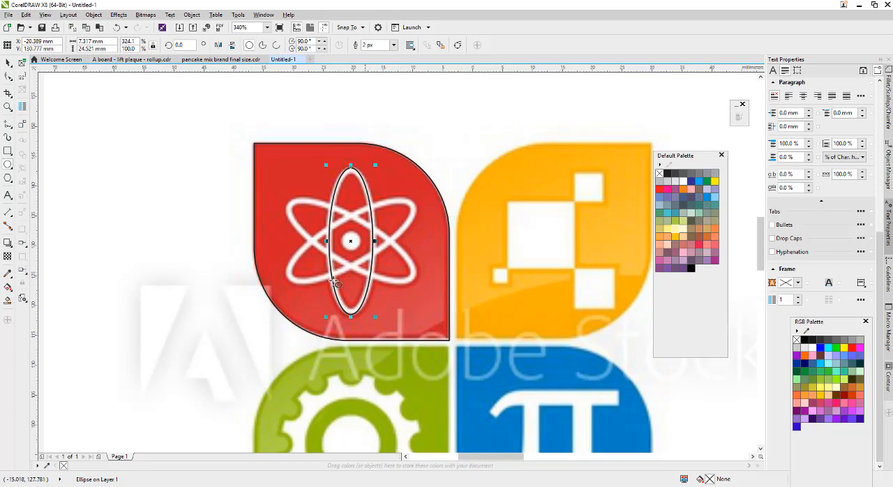
click(9, 62)
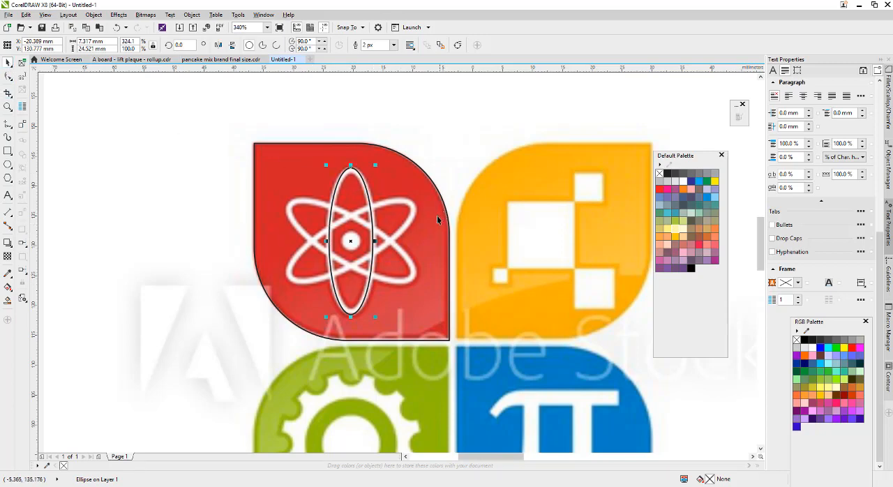
Try to rotate the ellipse freehand to match the atom's tilted orbit.
click(359, 177)
drag(377, 164, 396, 177)
key(ctrl+z)
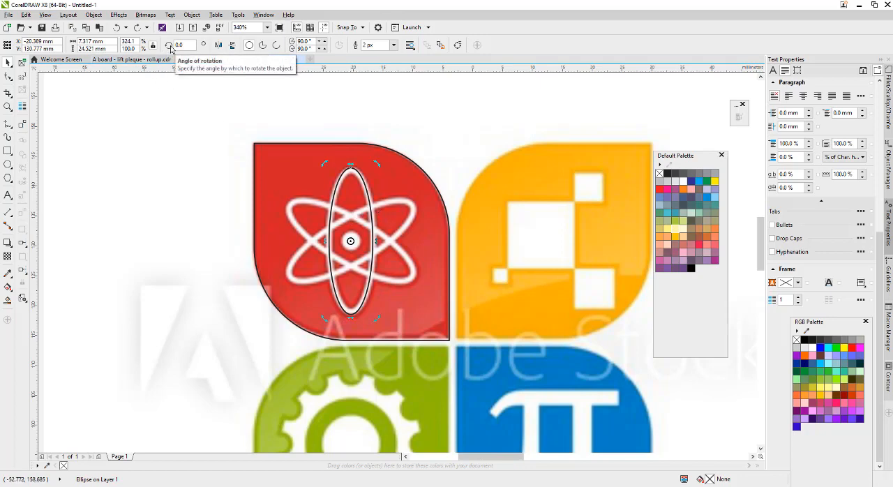
drag(377, 164, 287, 169)
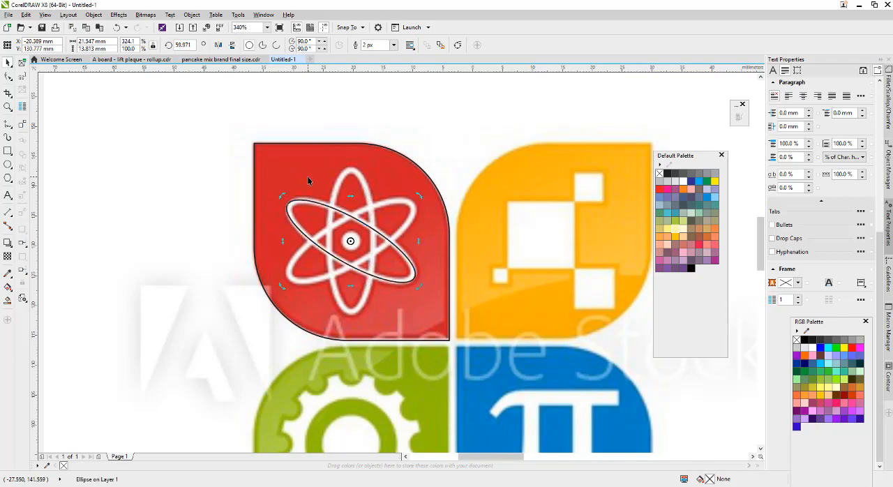
key(ctrl+z)
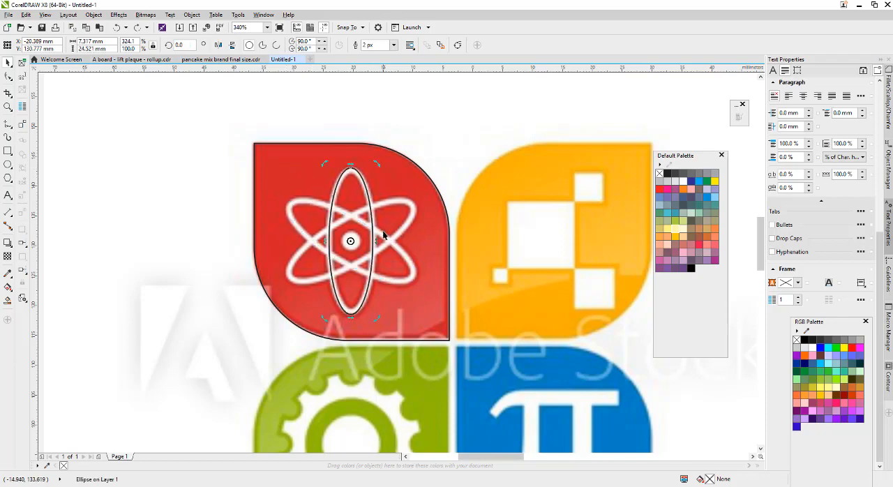
Trace the two tilted orbits with in-place copies of the vertical ellipse rotated to 60 and 120 degrees.
click(367, 194)
click(365, 194)
click(365, 189)
key(ctrl+v)
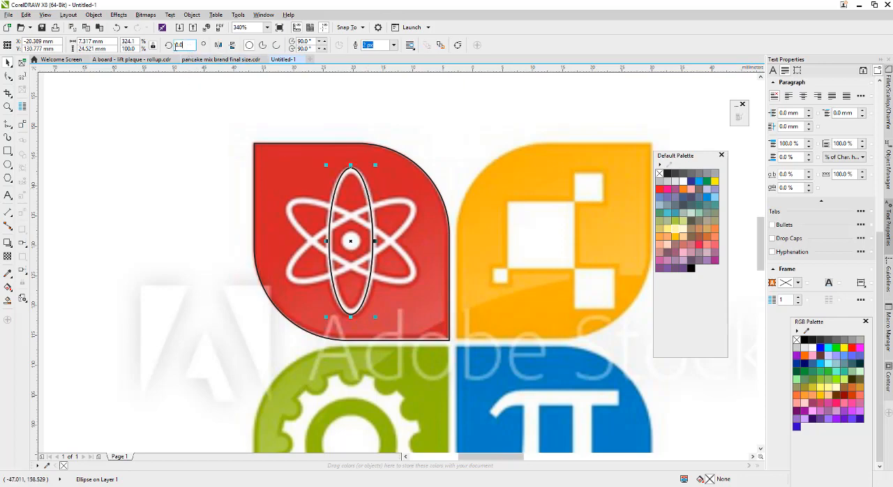
drag(183, 45, 161, 46)
text(60)
key(Return)
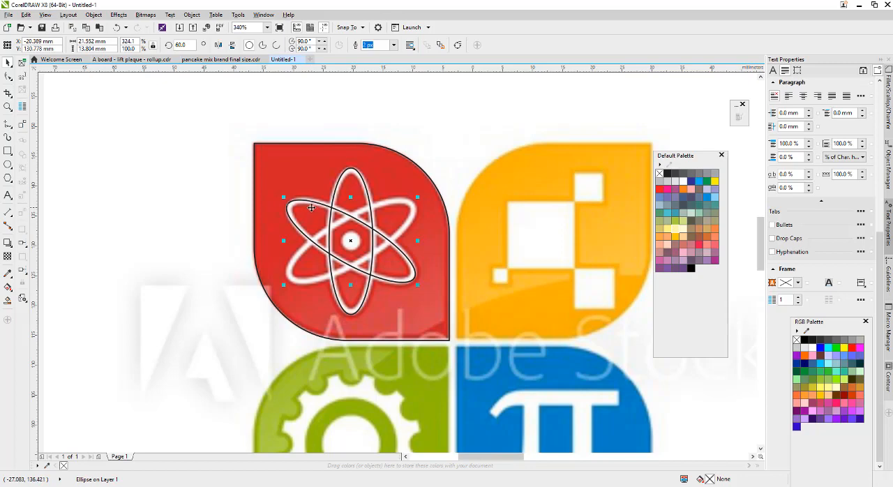
key(ctrl+r)
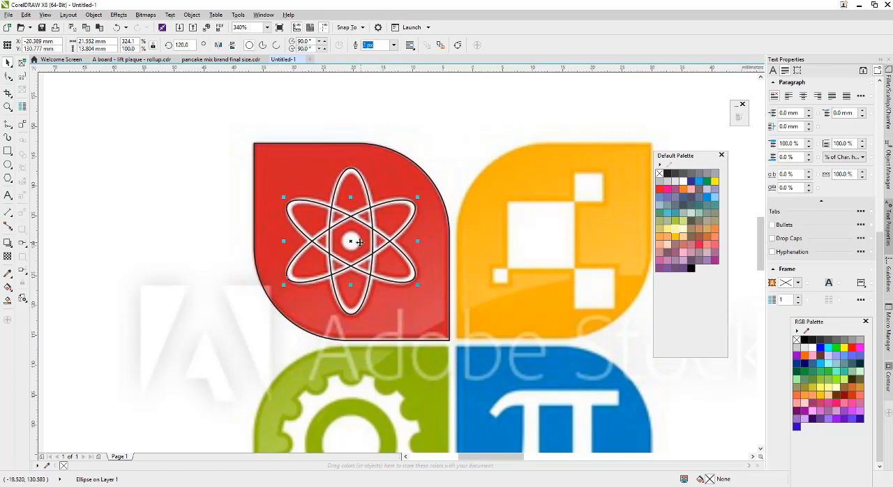
Draw a circle about 2.8 mm in diameter over the atom's nucleus, centred on the ellipses.
scroll(357, 241, up, 2)
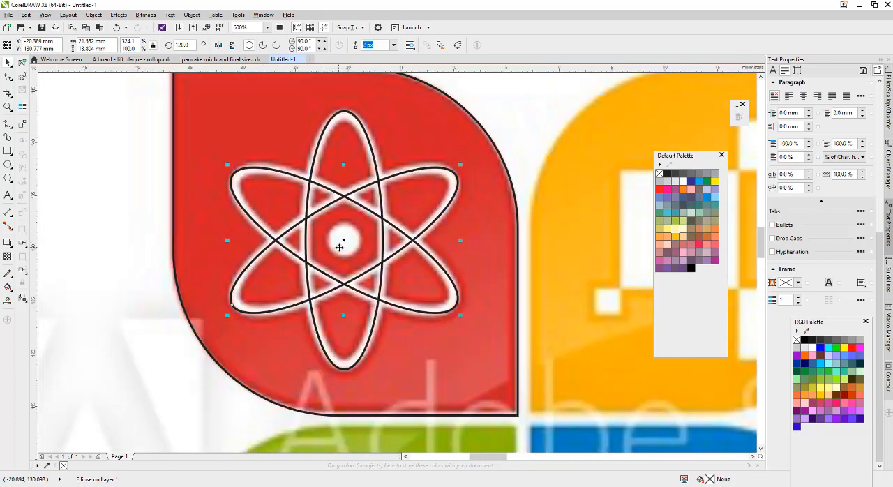
scroll(347, 239, up, 2)
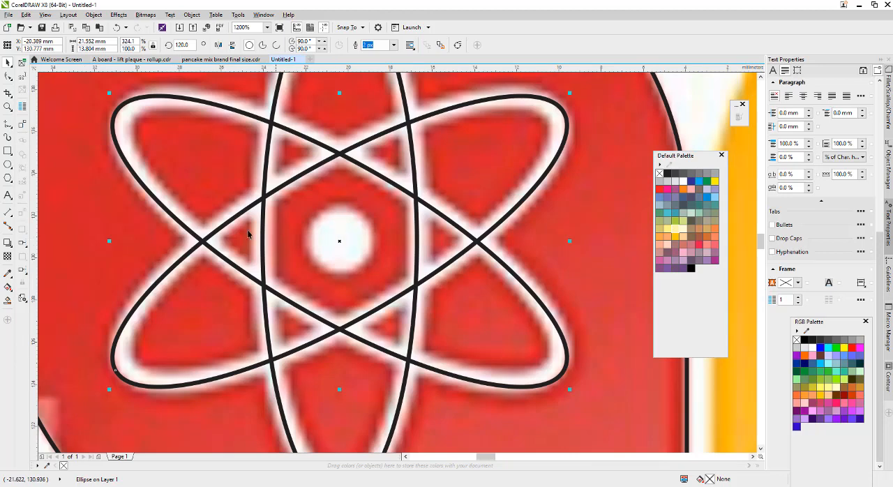
click(9, 167)
drag(313, 208, 373, 268)
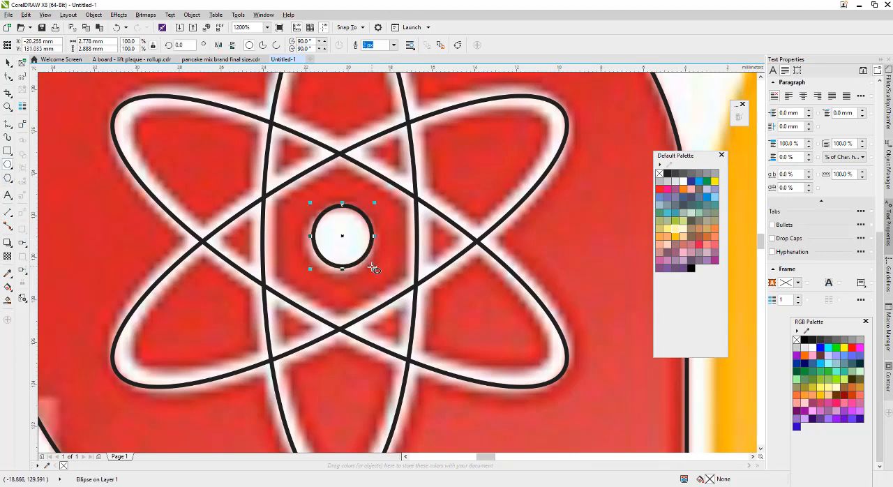
key(ctrl+z)
drag(317, 218, 339, 241)
click(8, 62)
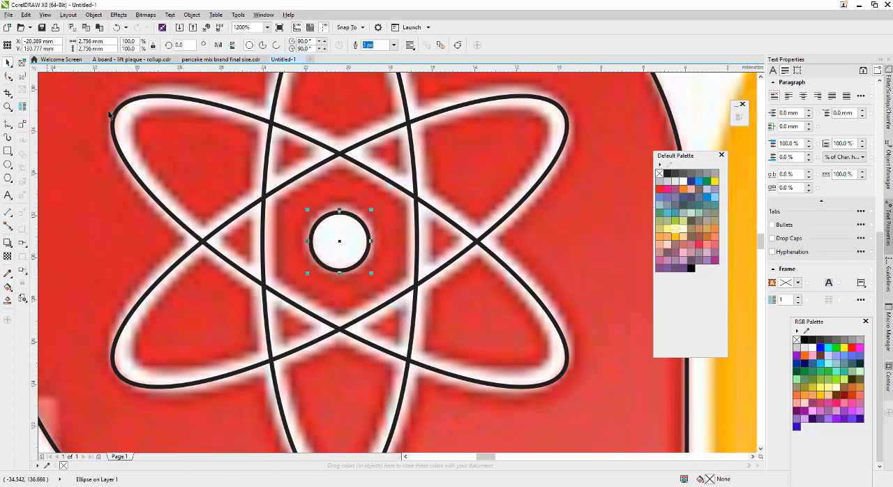
scroll(377, 249, down, 3)
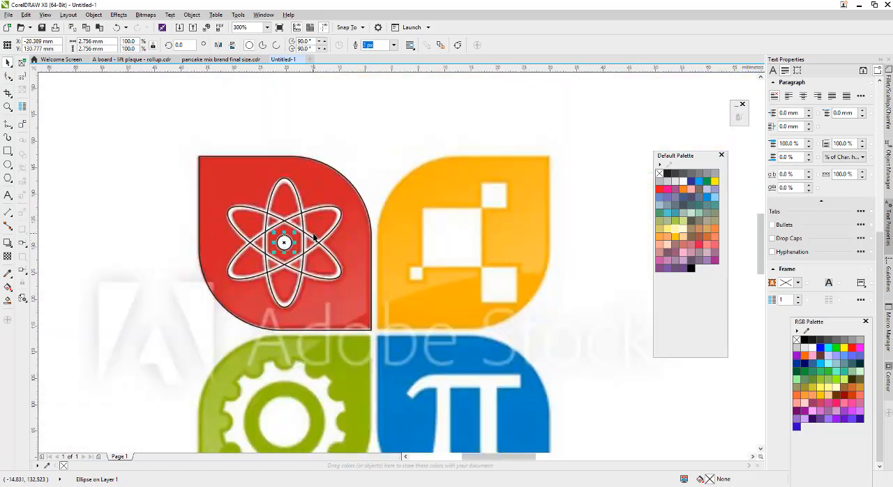
scroll(305, 212, down, 2)
scroll(371, 249, up, 2)
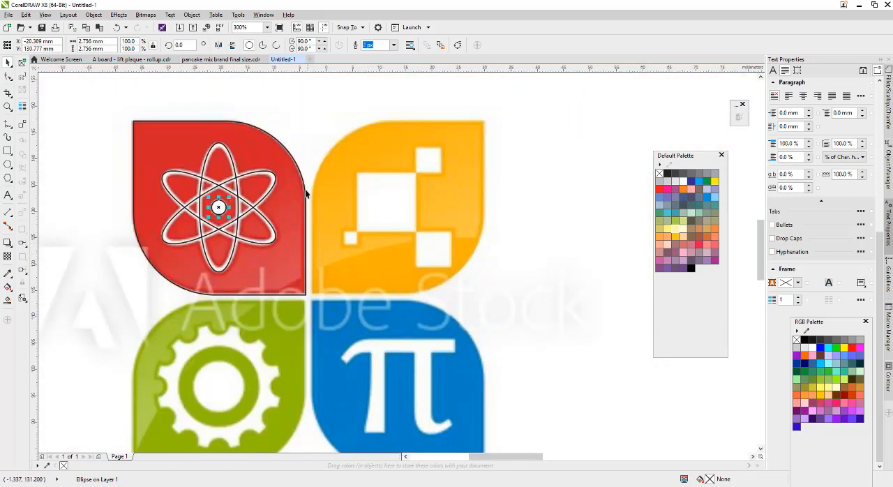
Place a horizontally mirrored copy of the red leaf's outline over the yellow leaf.
click(265, 138)
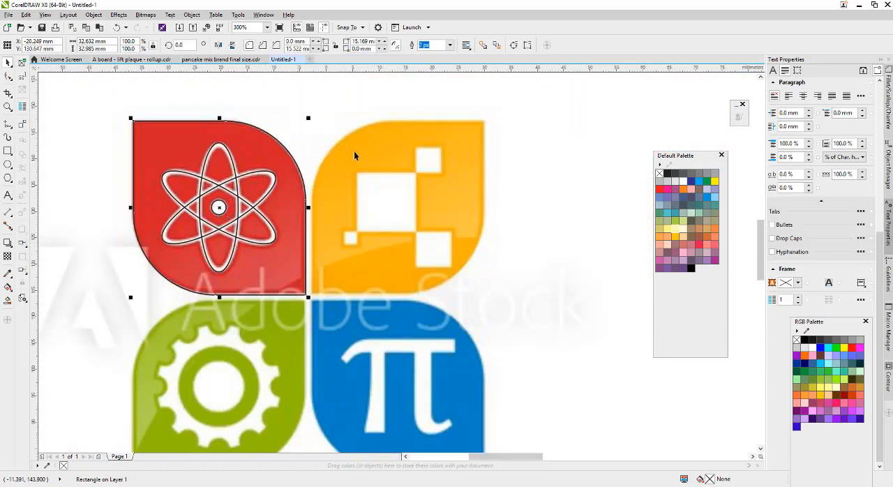
click(406, 146)
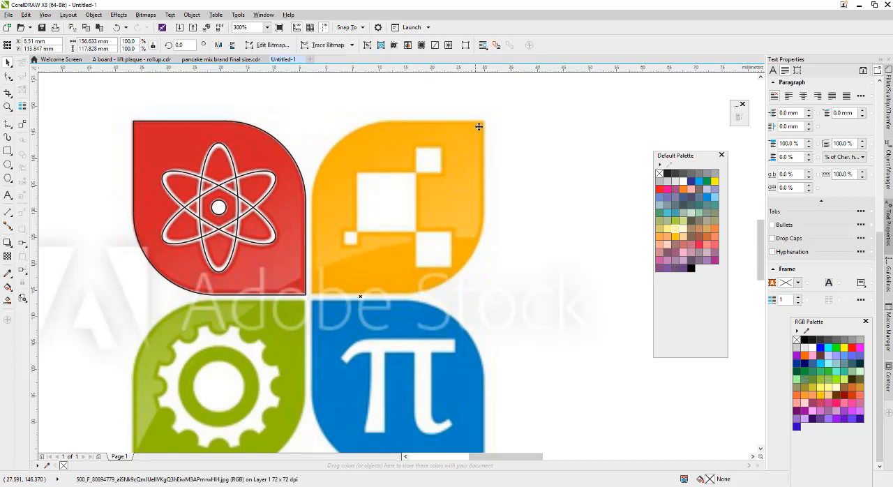
click(264, 134)
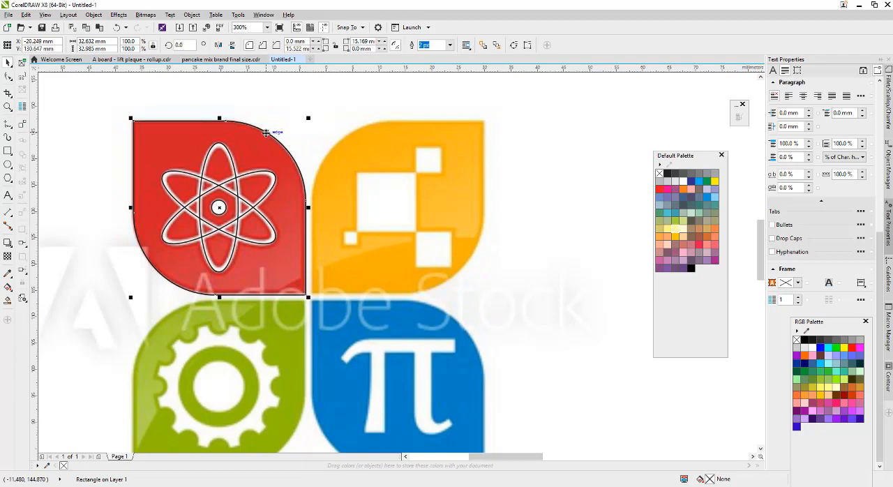
click(218, 46)
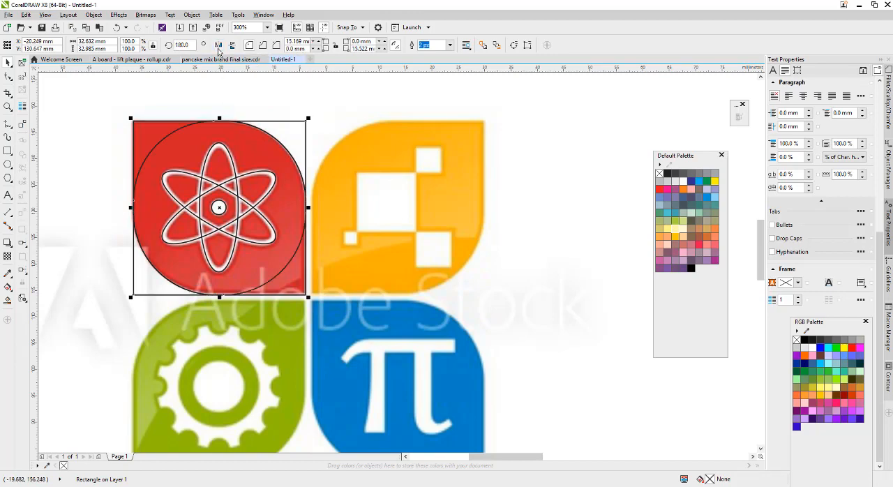
drag(218, 207, 399, 206)
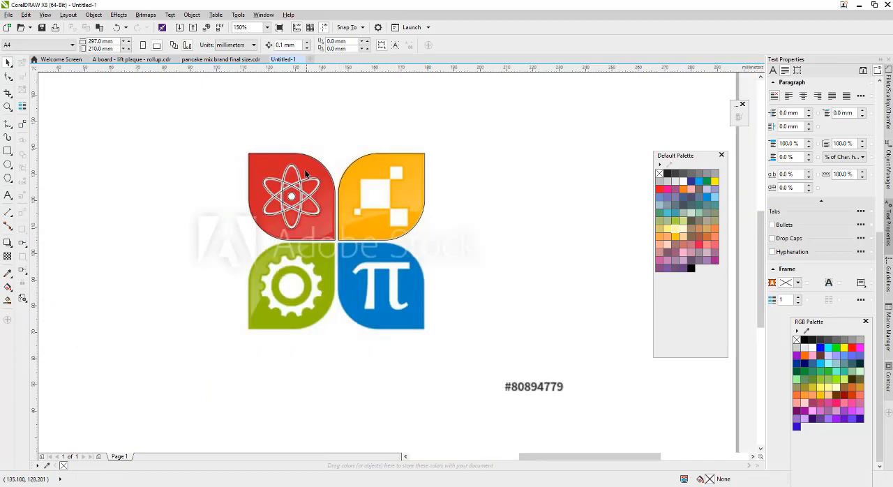
Place vertically mirrored copies of the red and yellow leaf outlines over the green and blue leaves.
click(301, 158)
click(389, 165)
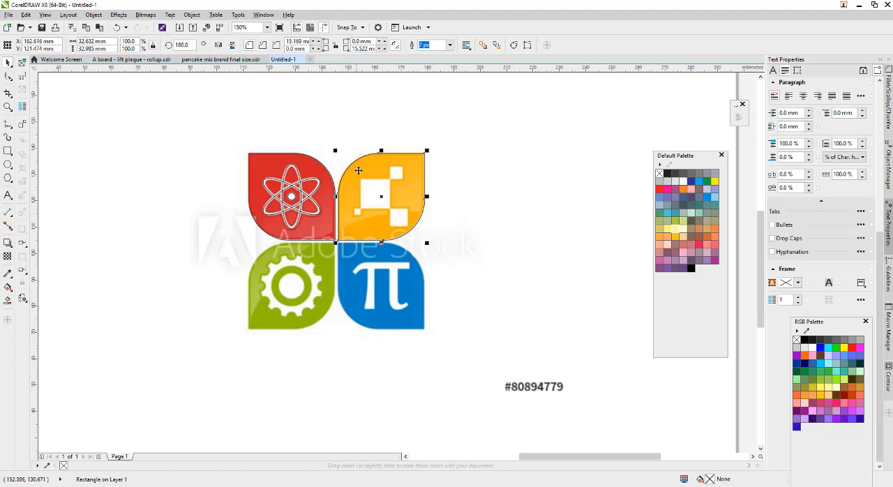
click(360, 170)
click(367, 165)
shift+click(309, 159)
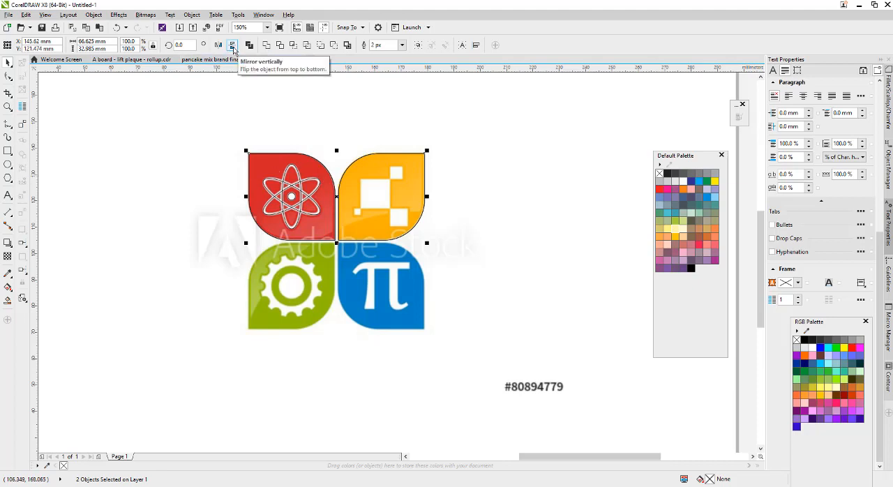
click(232, 45)
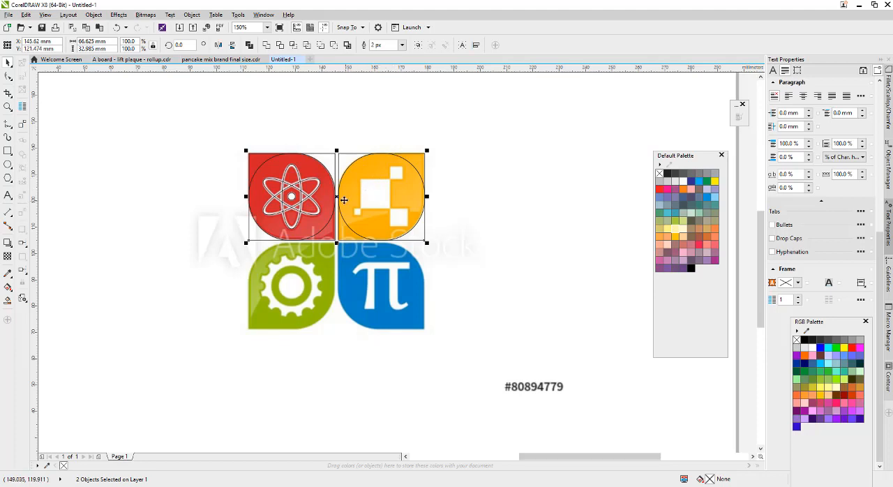
drag(338, 198, 338, 292)
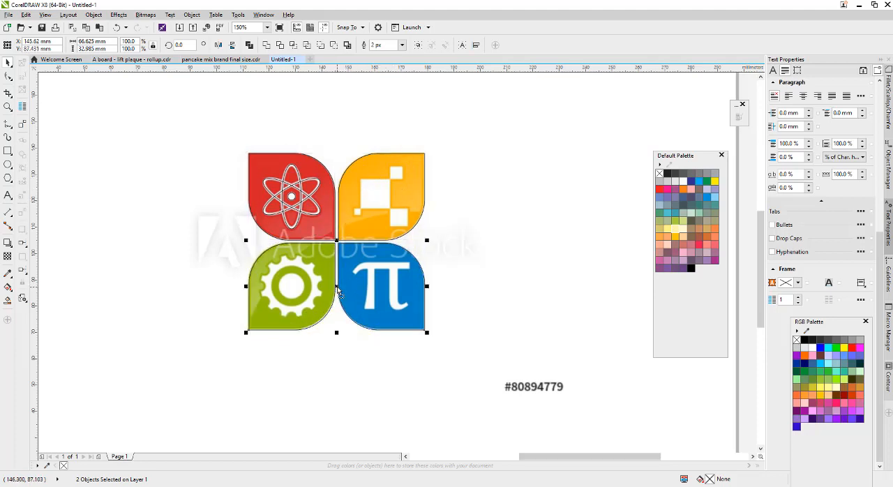
Trace the yellow leaf's large square at about 10.9 mm and its upper-right square with a scaled copy of about 4.9 mm.
click(523, 172)
scroll(416, 175, up, 2)
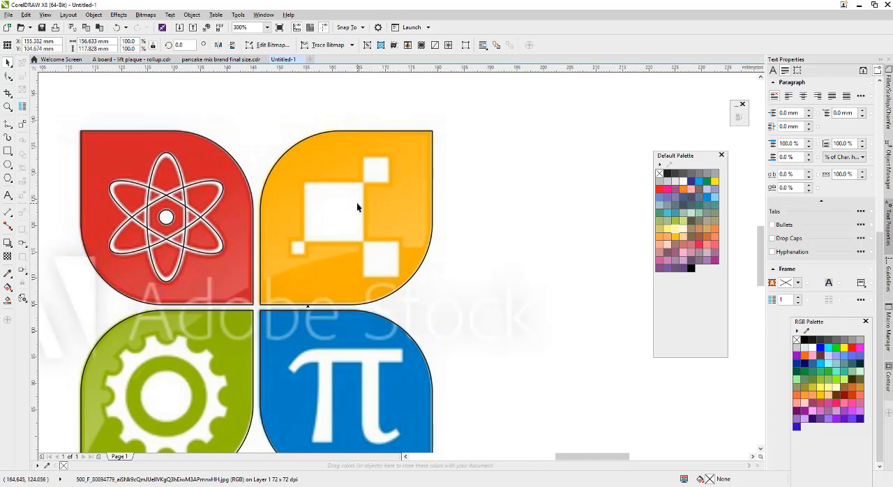
click(8, 151)
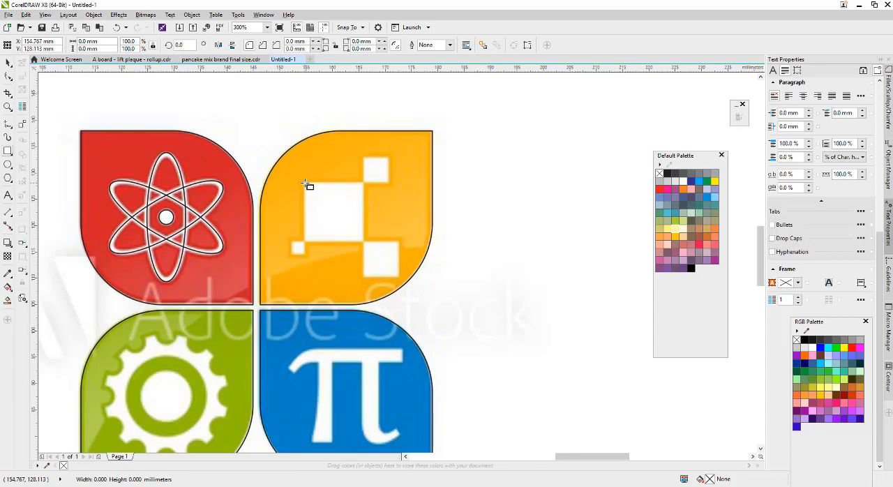
drag(305, 183, 350, 244)
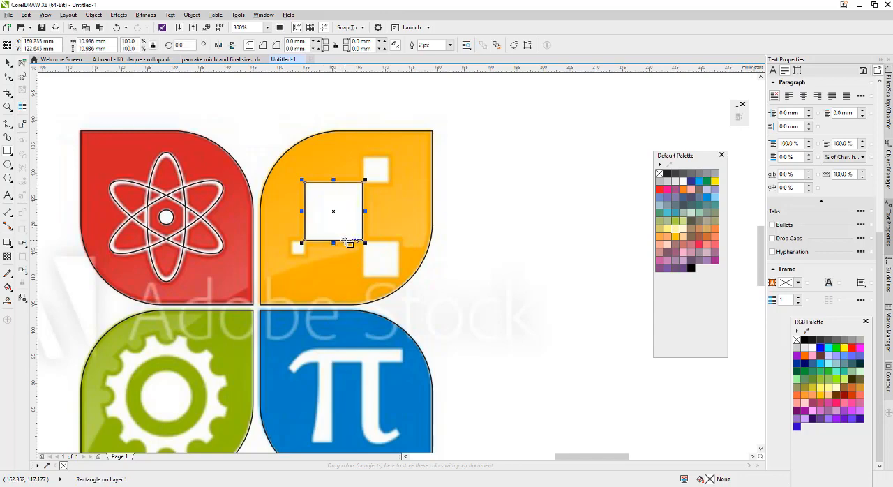
key(space)
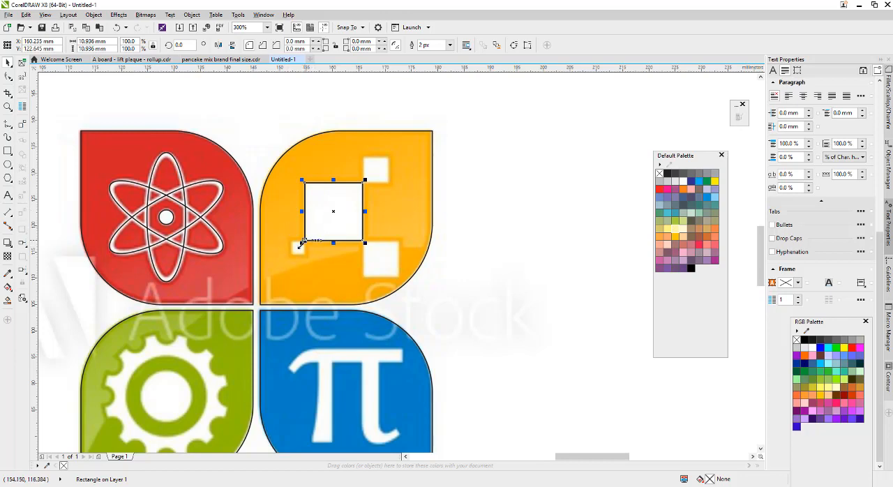
drag(301, 243, 392, 161)
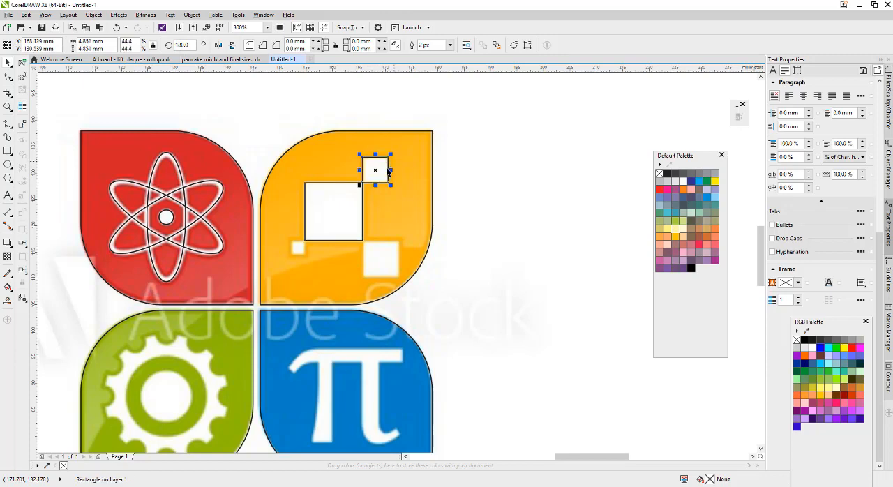
Examine closely how the small traced square's corner meets the corner of the large square.
scroll(363, 181, up, 5)
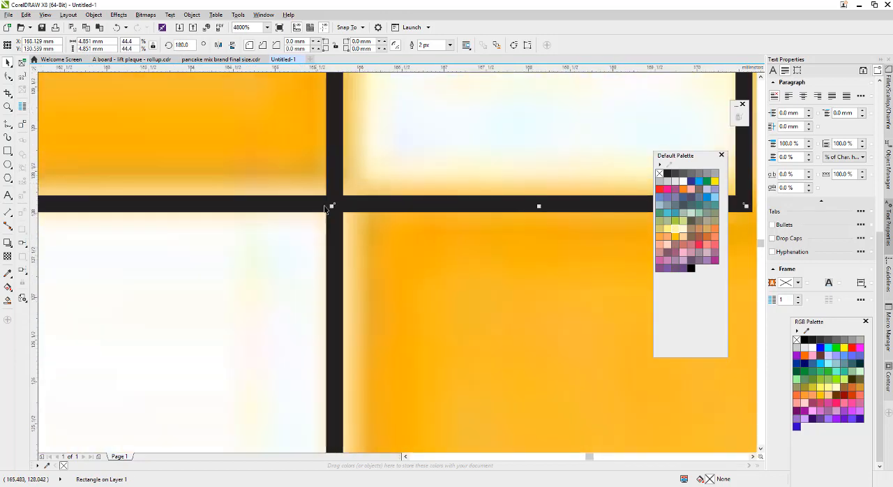
scroll(355, 210, down, 1)
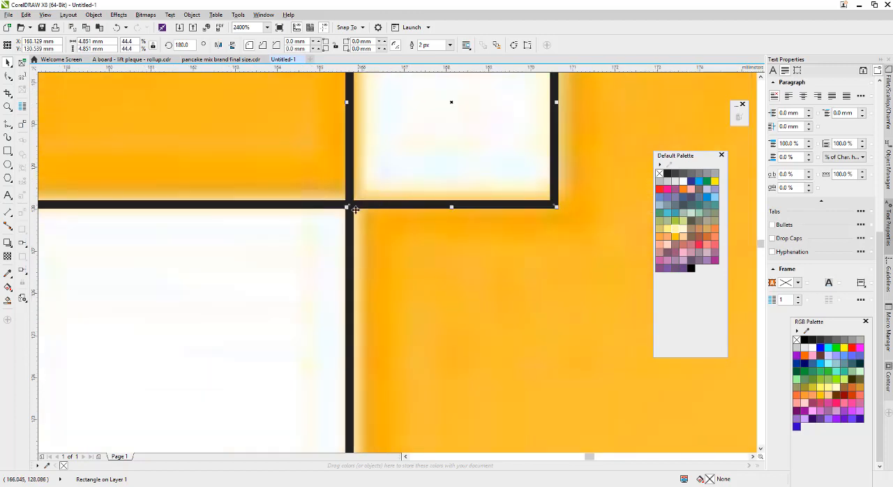
scroll(346, 204, up, 2)
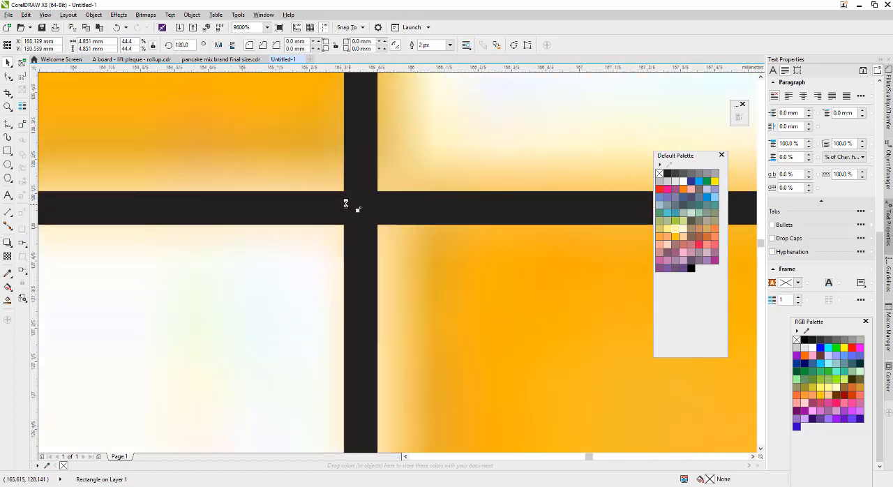
scroll(346, 204, down, 5)
scroll(354, 211, up, 2)
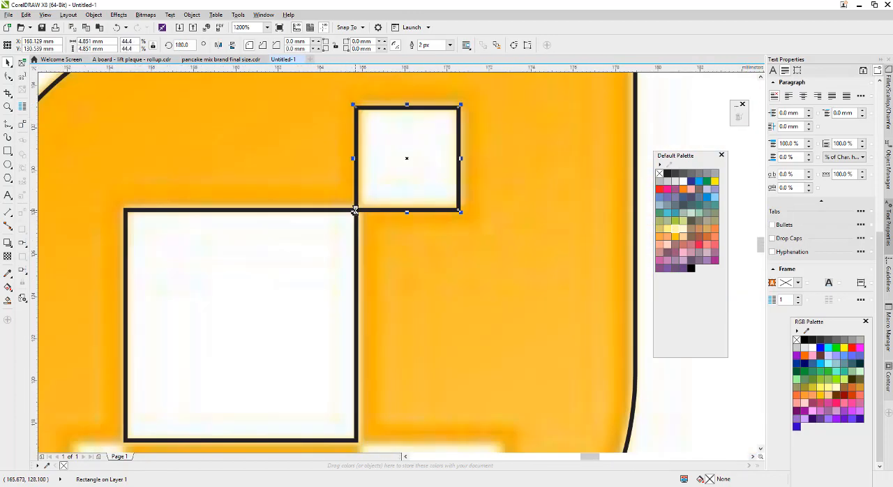
scroll(355, 210, up, 1)
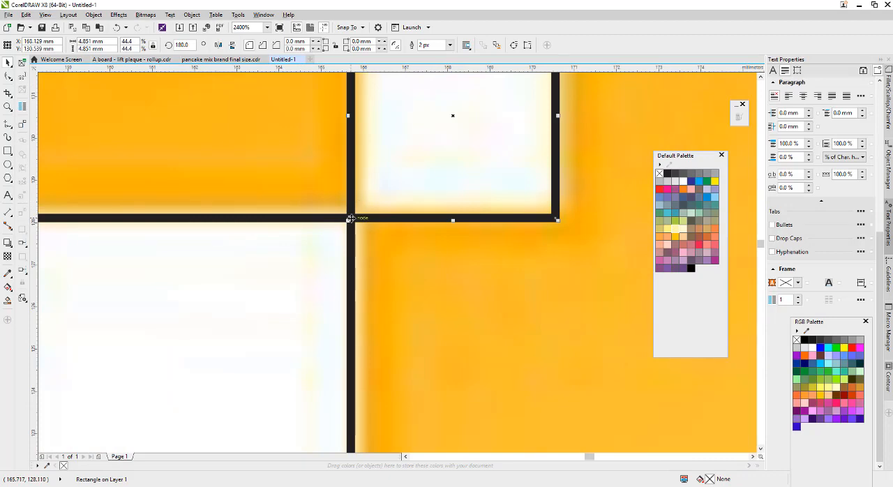
scroll(351, 217, up, 1)
scroll(350, 216, down, 5)
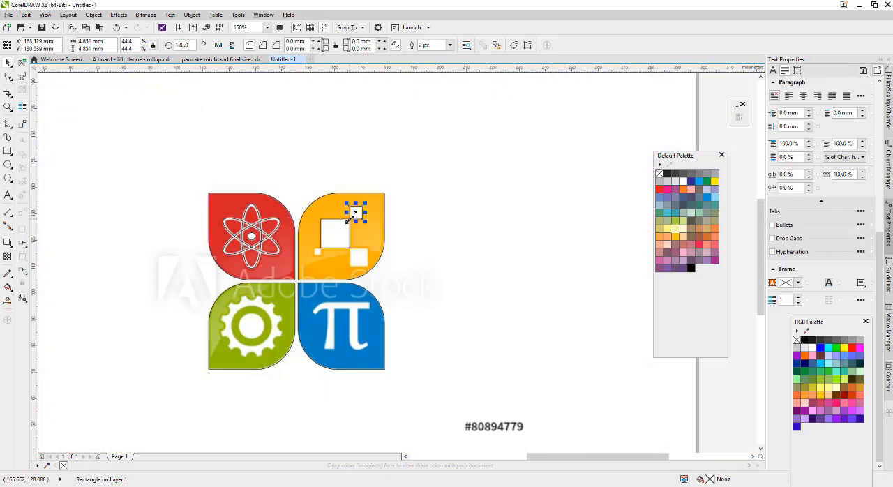
scroll(349, 217, up, 2)
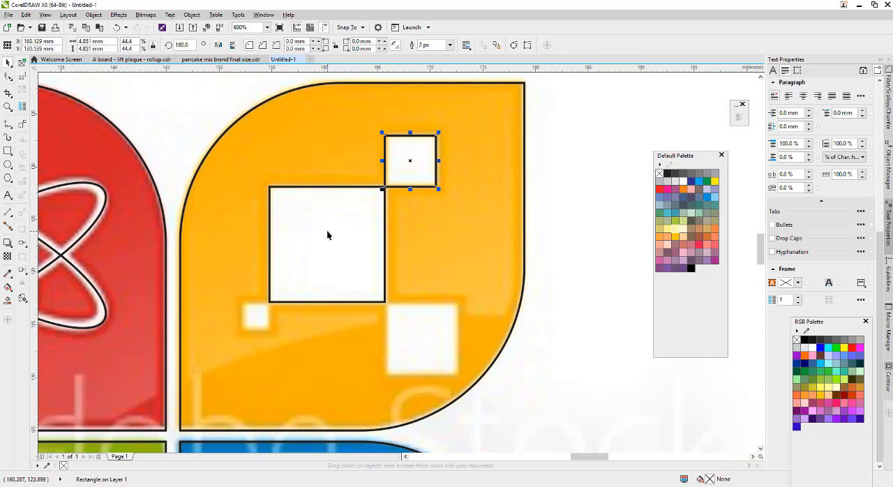
Trace the two lower squares with scaled corner copies of the large square, about 2.6 mm at the lower left and 6.8 mm at the lower right.
click(331, 242)
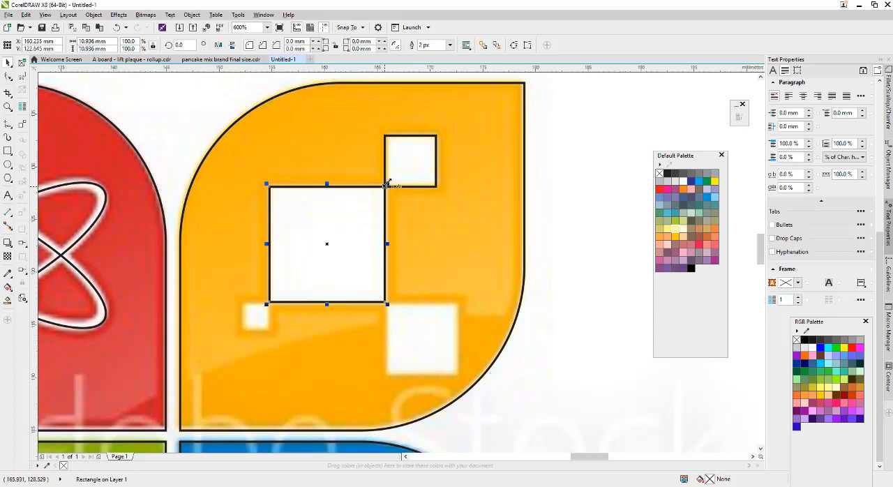
drag(385, 185, 243, 338)
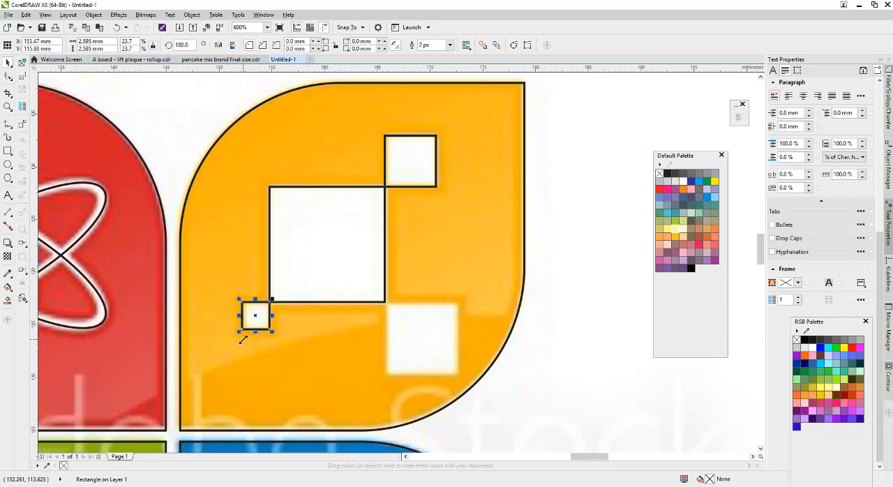
click(329, 242)
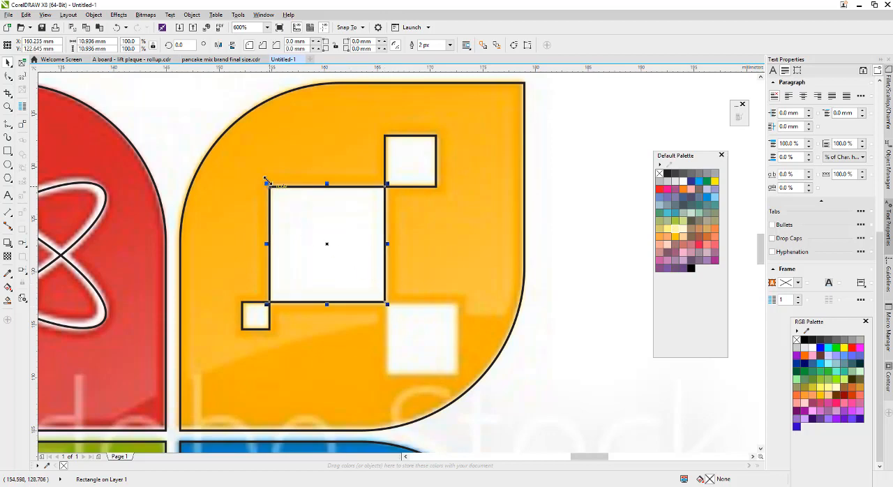
drag(266, 183, 457, 377)
Draw a circle about 3.7 mm in diameter over the gear's top notch and align it with the notch.
scroll(359, 260, down, 2)
scroll(386, 241, down, 3)
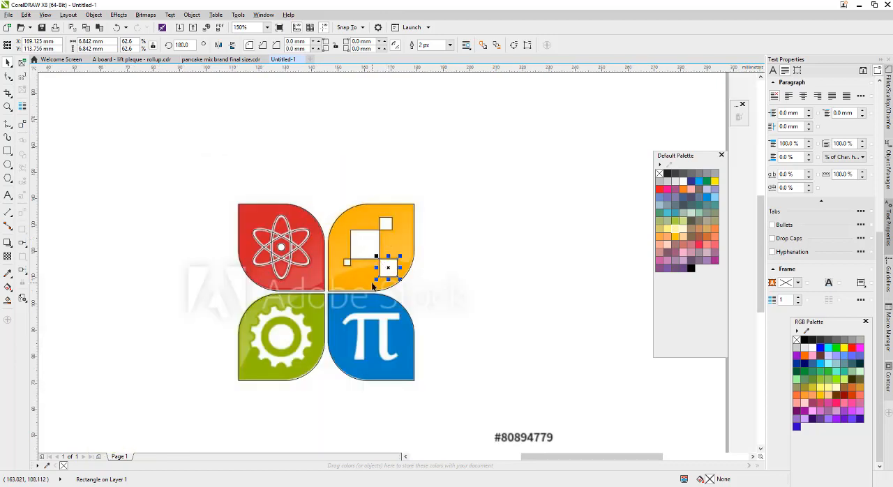
scroll(374, 222, up, 3)
scroll(375, 223, down, 3)
scroll(323, 270, up, 3)
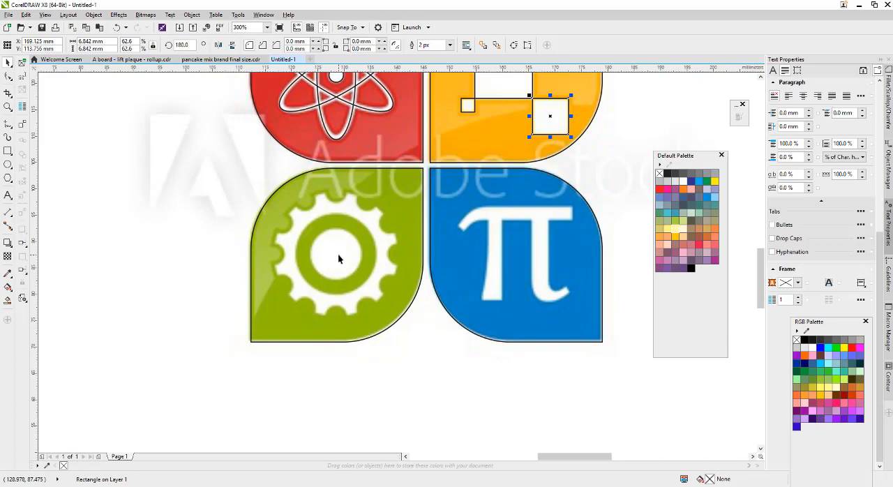
click(8, 165)
scroll(339, 189, up, 3)
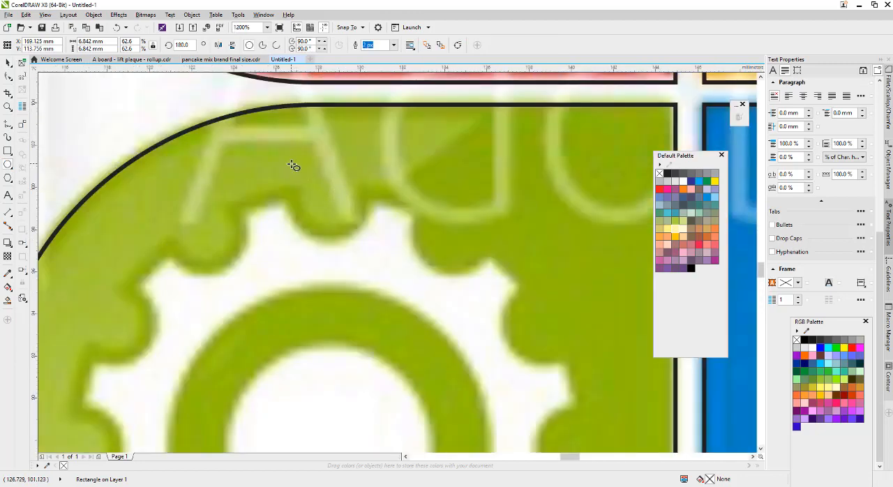
drag(293, 164, 361, 244)
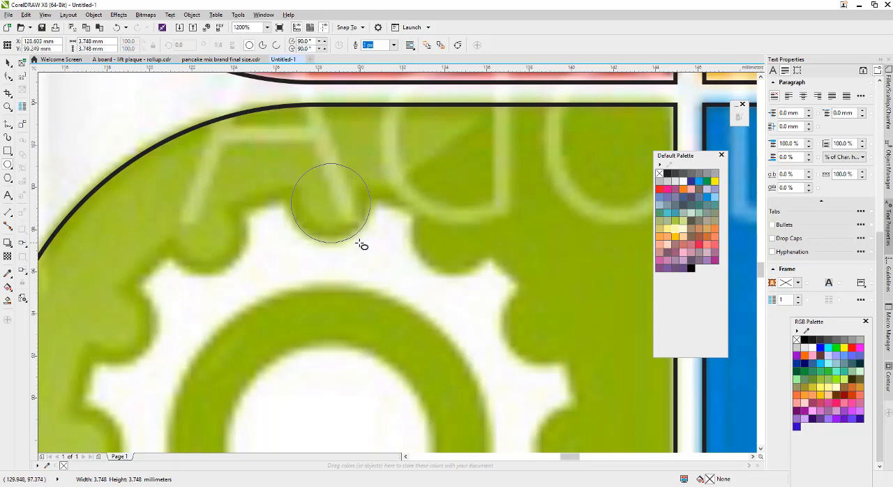
drag(362, 245, 361, 245)
key(space)
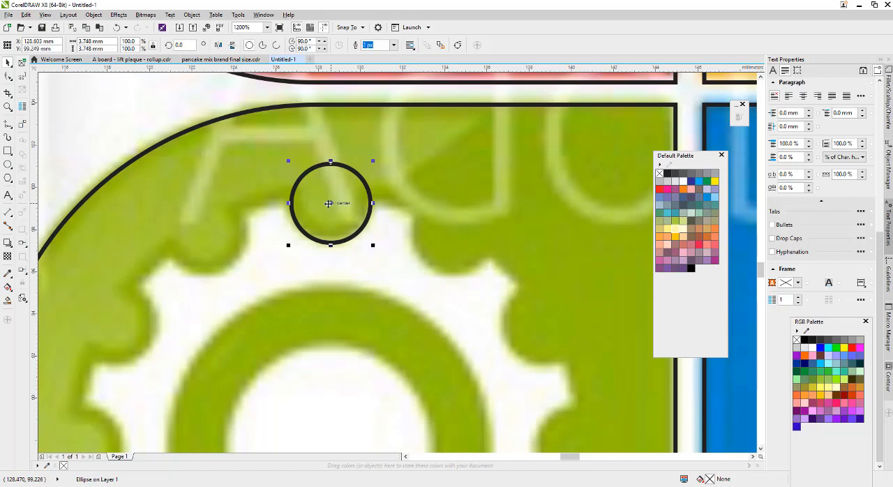
mouse_move(331, 203)
mouse_down()
mouse_move(329, 183)
mouse_move(329, 202)
mouse_up()
Move the small notch circle to the blank area left of the green leaf.
scroll(328, 201, down, 5)
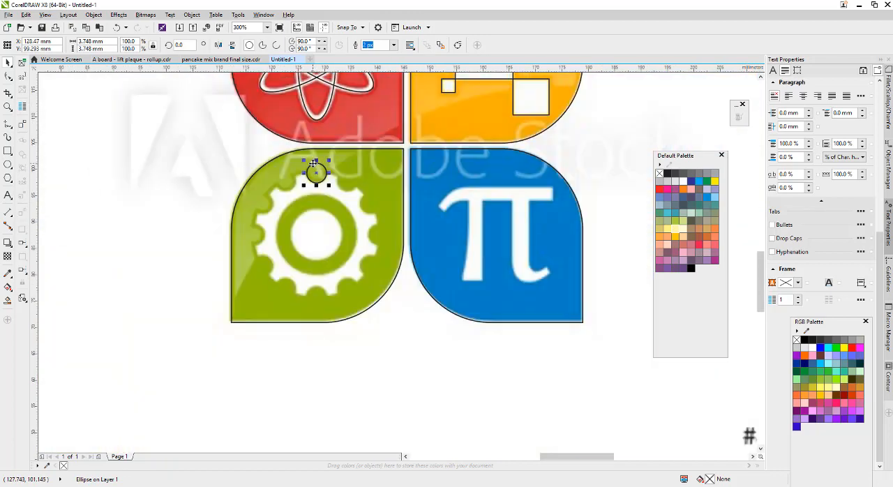
scroll(318, 171, up, 3)
scroll(314, 163, down, 2)
drag(314, 163, 142, 254)
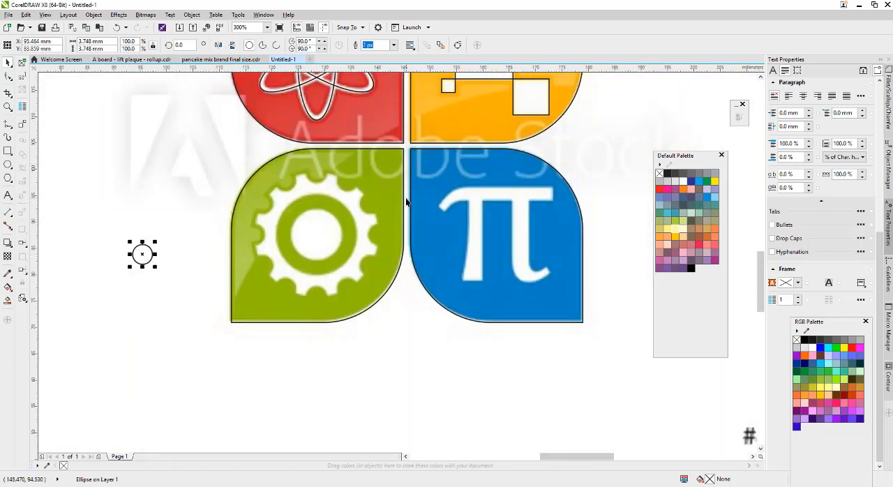
Draw a circle around the gear and fit it to the gear's outer edge at about 23.3 mm in diameter.
click(9, 165)
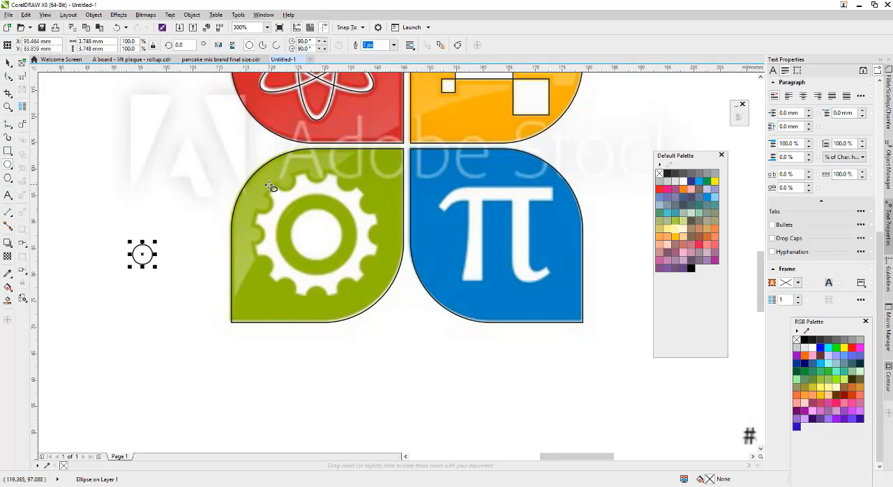
drag(270, 185, 387, 303)
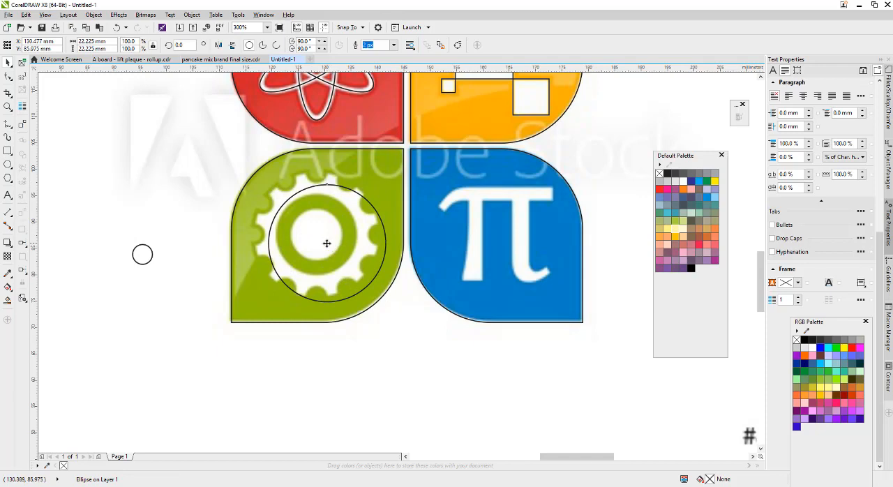
scroll(325, 242, up, 2)
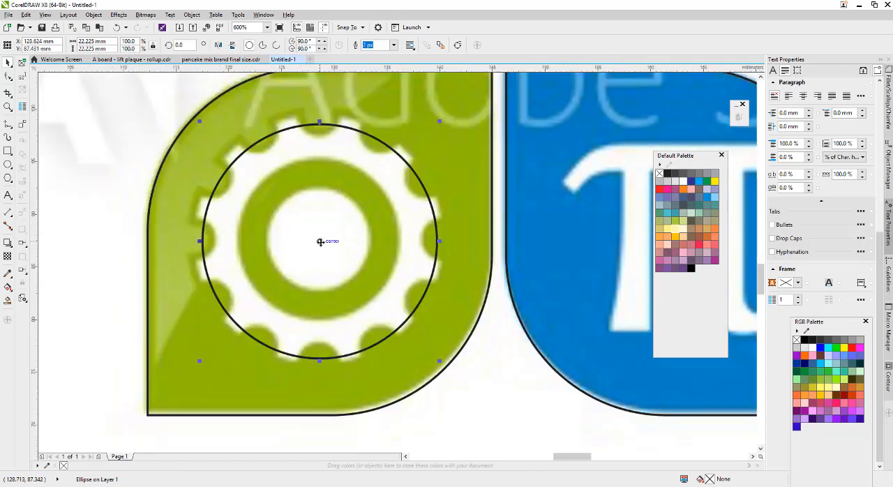
mouse_move(320, 241)
mouse_down()
mouse_move(313, 237)
mouse_move(322, 246)
mouse_move(325, 238)
mouse_up()
drag(199, 121, 192, 114)
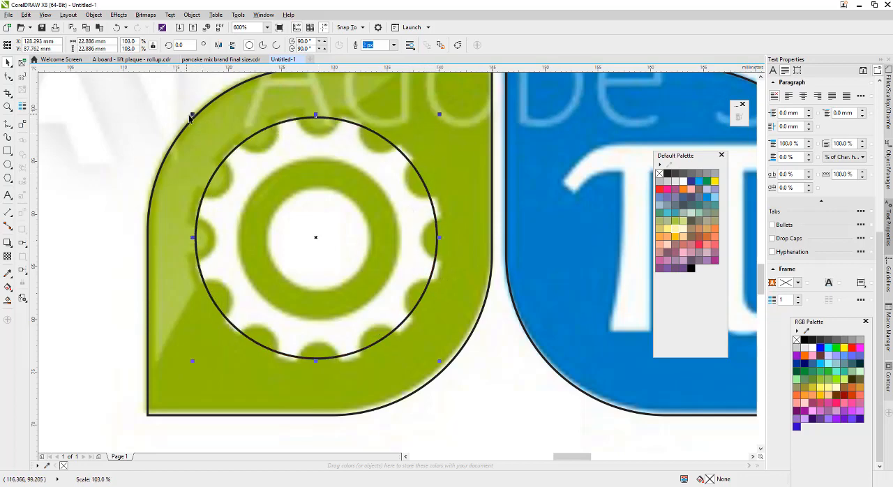
drag(439, 362, 447, 369)
Examine the notches around the gear and how the large circle fits its outer edge.
scroll(333, 250, down, 1)
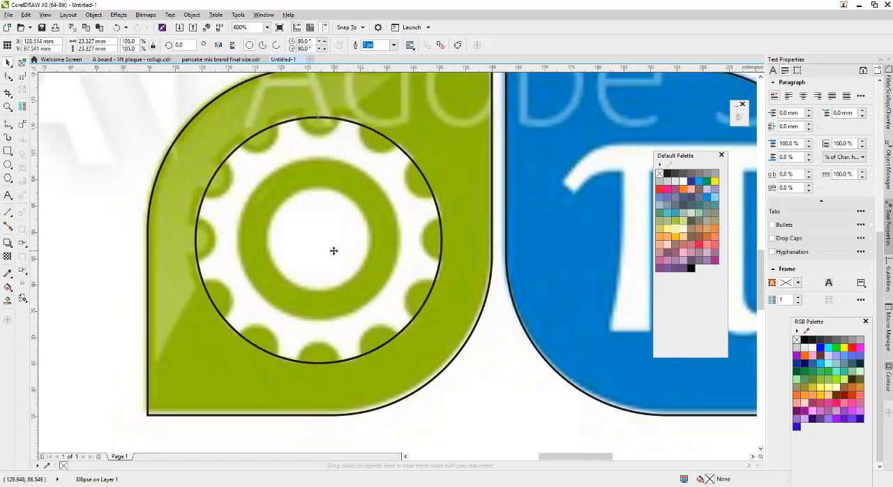
scroll(327, 242, up, 1)
scroll(326, 241, down, 1)
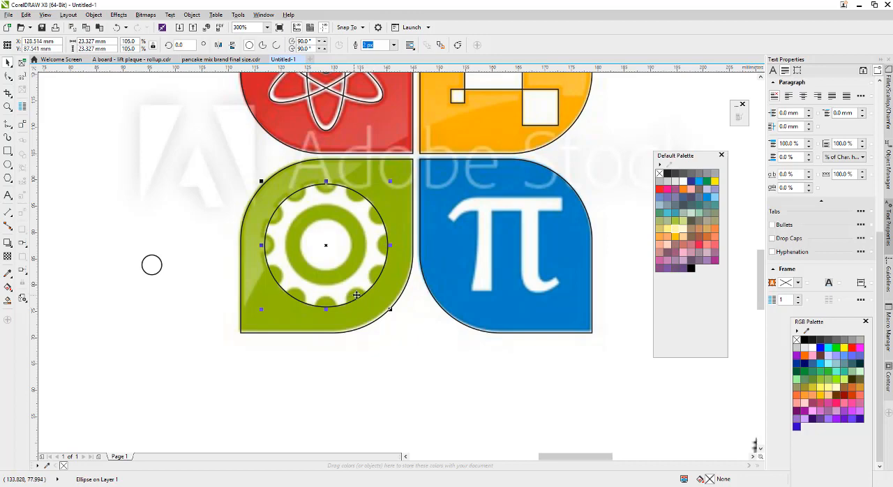
scroll(333, 307, up, 3)
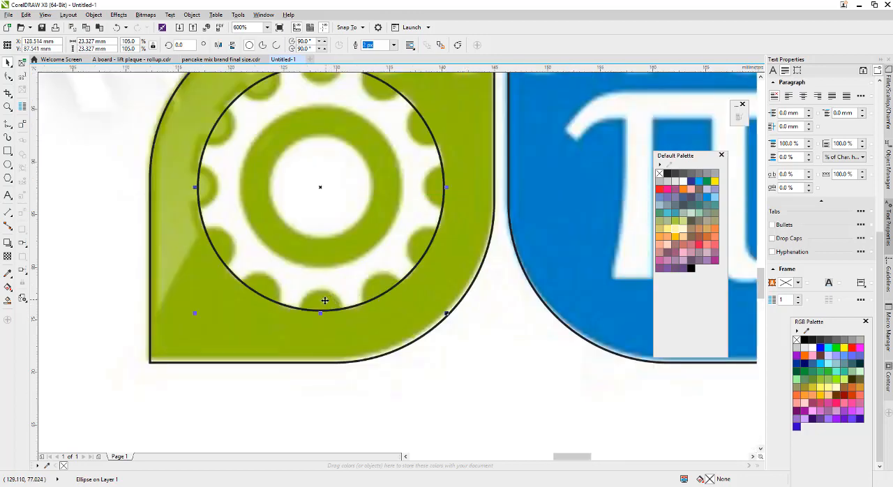
scroll(324, 302, down, 3)
scroll(323, 303, up, 3)
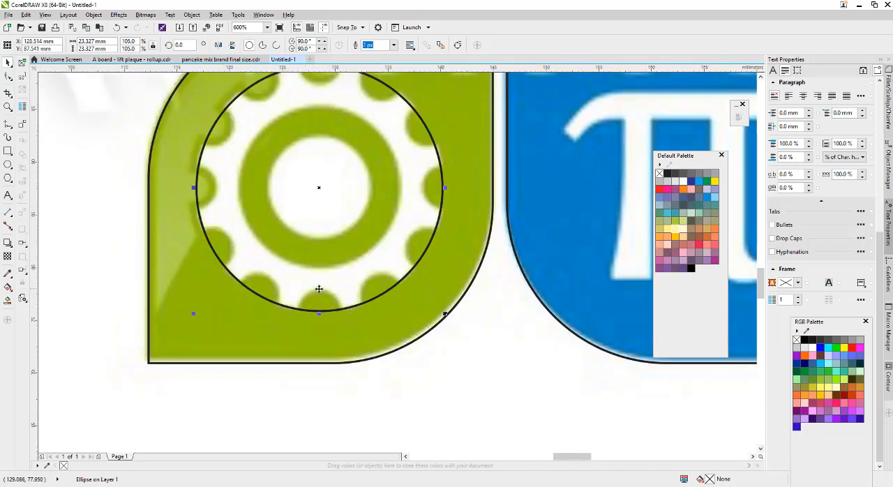
scroll(322, 292, down, 3)
scroll(321, 285, up, 3)
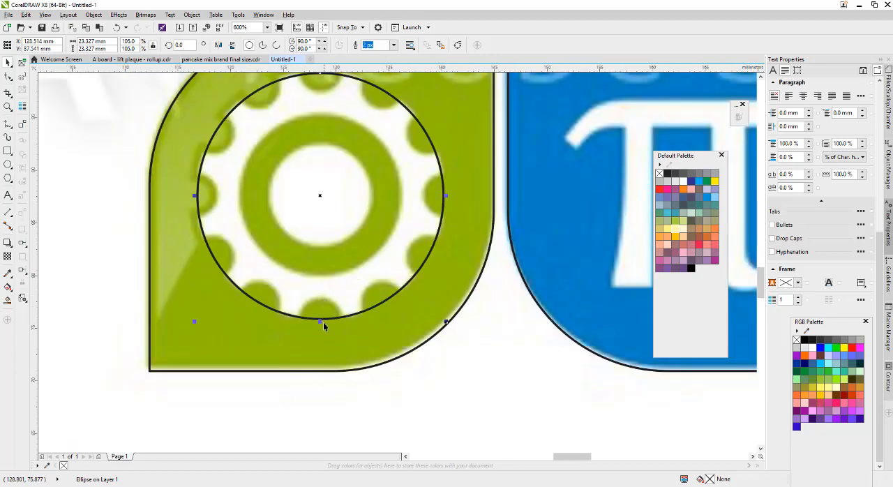
scroll(323, 322, down, 3)
scroll(321, 218, up, 3)
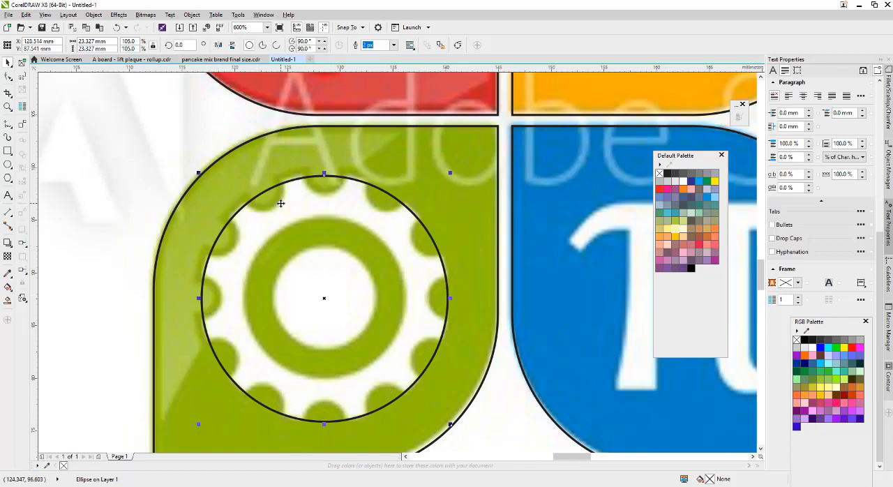
scroll(355, 218, down, 2)
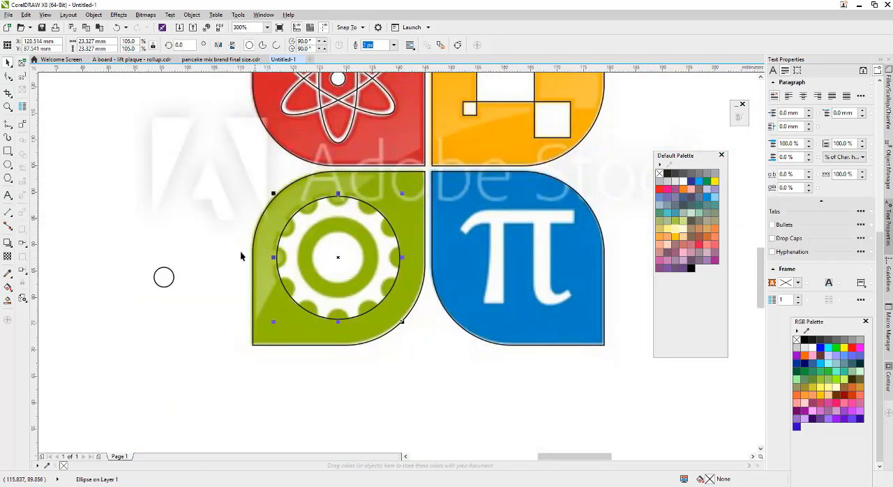
Place a copy of the small notch circle about 10 mm below the original.
click(173, 279)
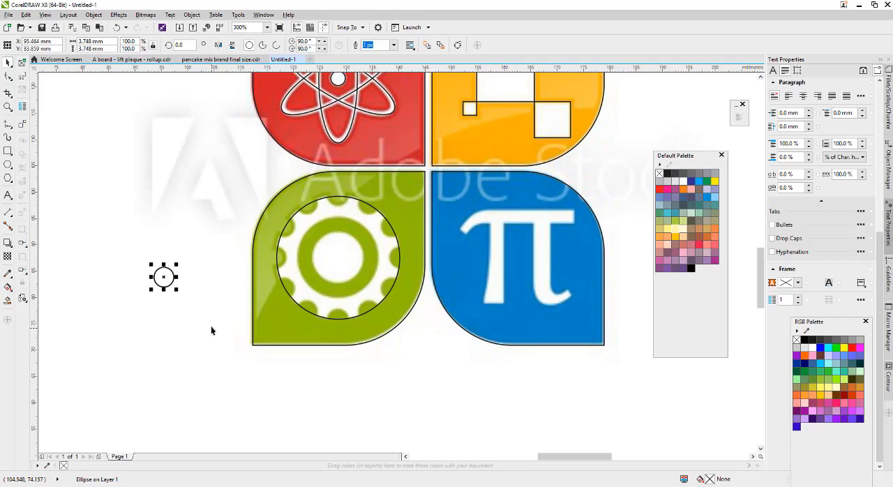
drag(170, 277, 165, 331)
right_click(164, 331)
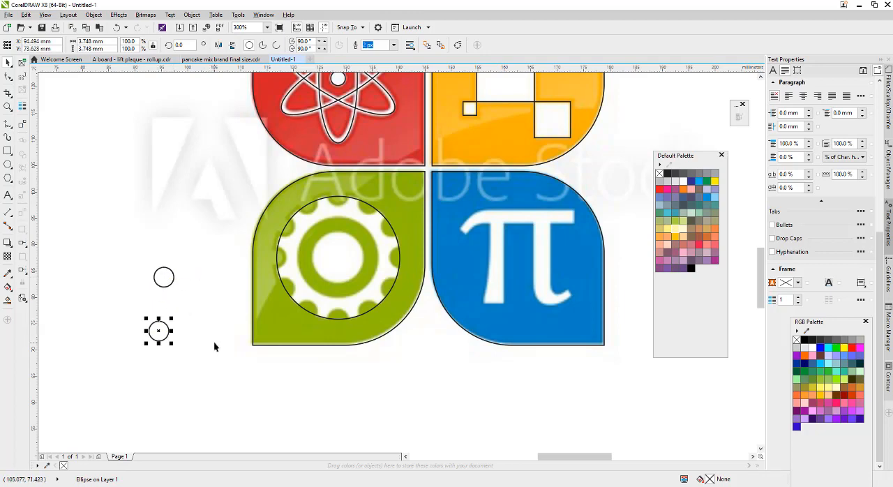
Blend the two small circles into each other with 12 blend steps.
click(9, 244)
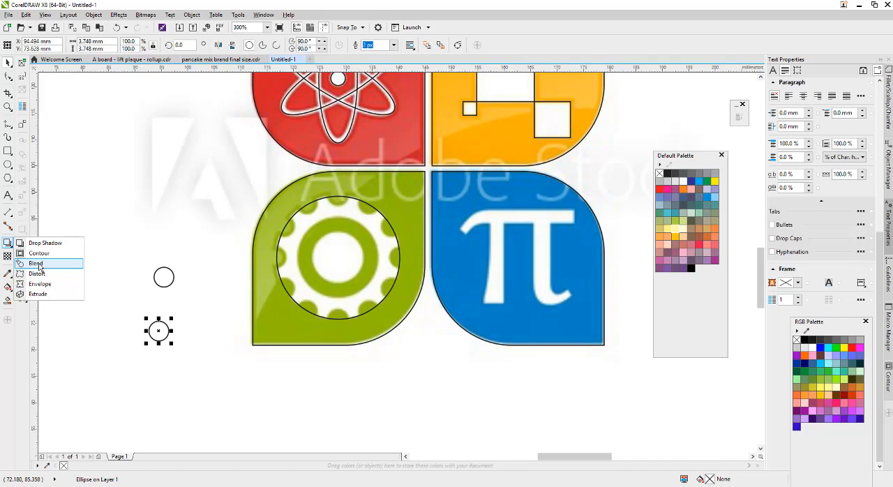
click(38, 264)
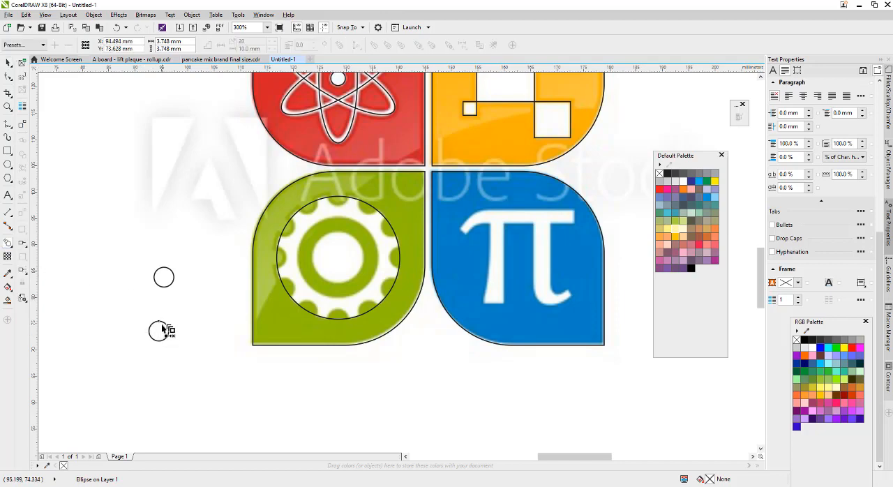
drag(161, 326, 163, 277)
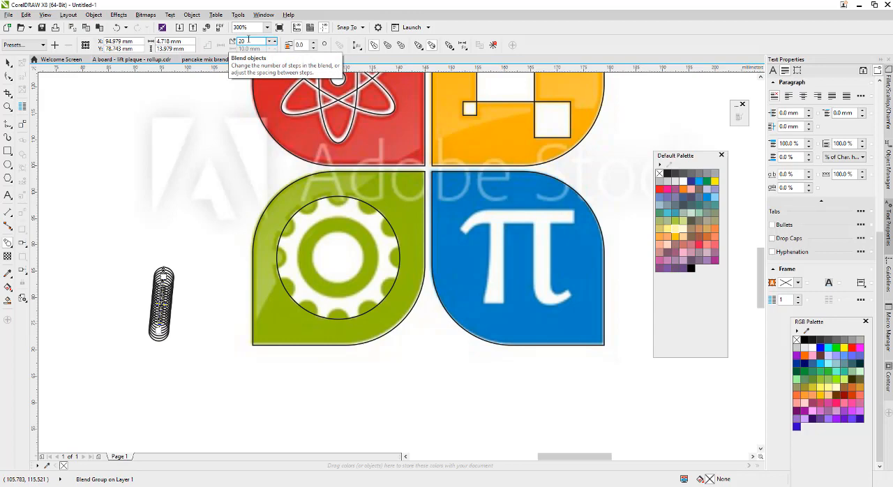
drag(248, 40, 237, 40)
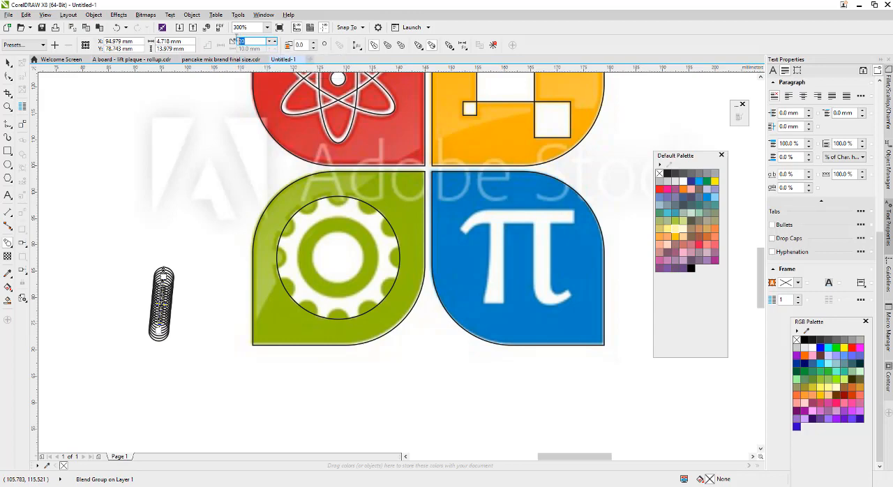
click(249, 41)
key(Return)
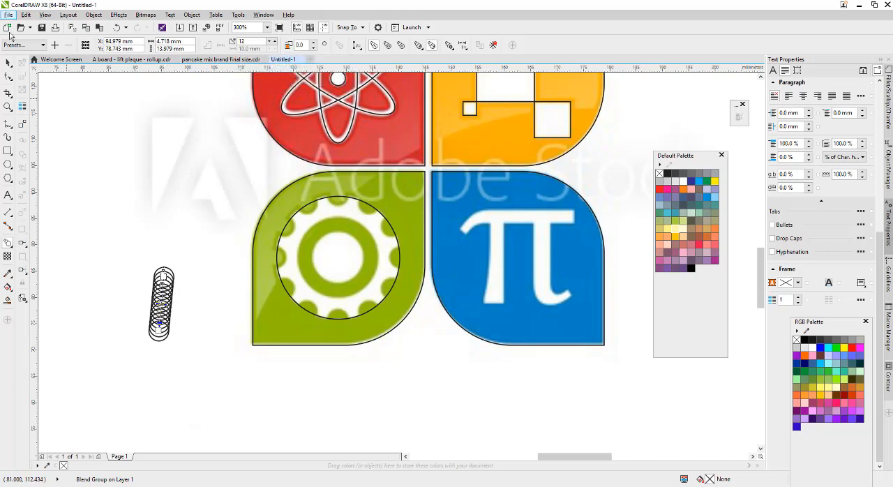
Assign the large gear circle as the new path of the small-circle blend.
click(9, 62)
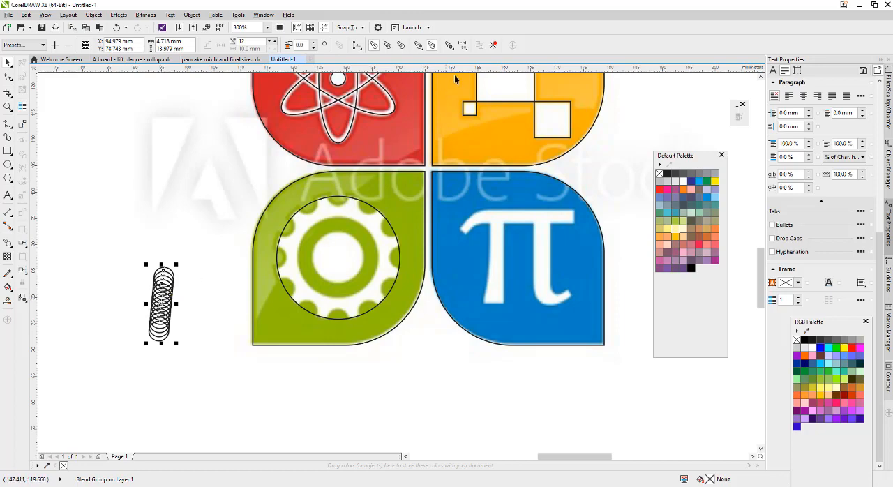
click(357, 46)
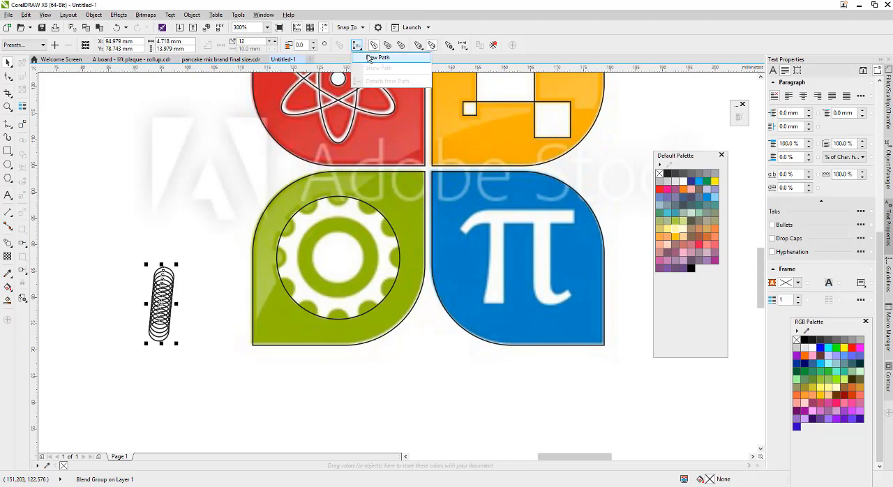
click(369, 58)
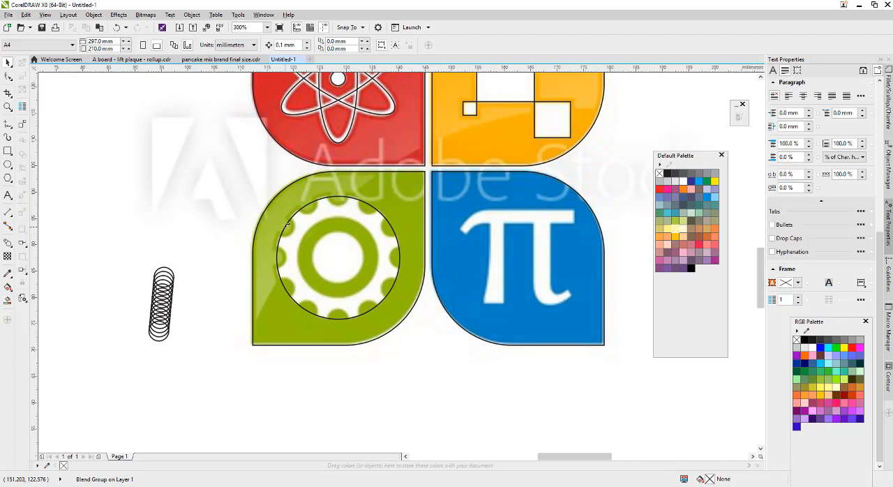
click(286, 225)
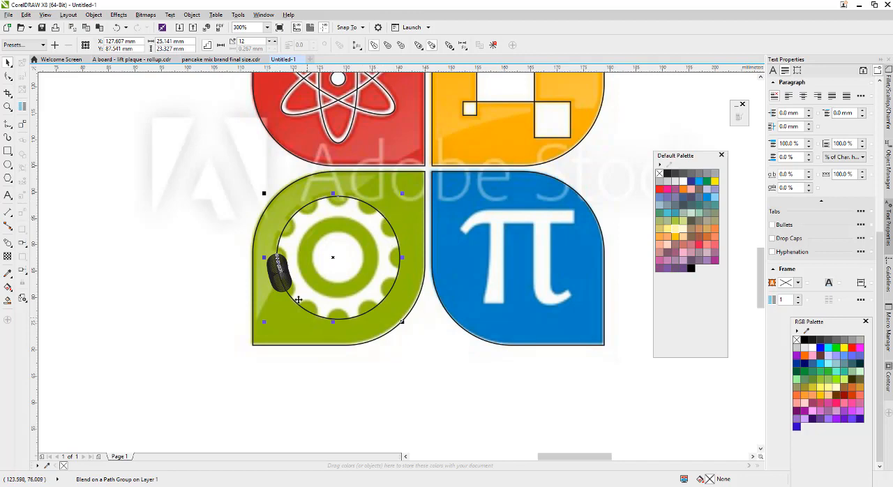
click(185, 284)
click(279, 273)
click(272, 278)
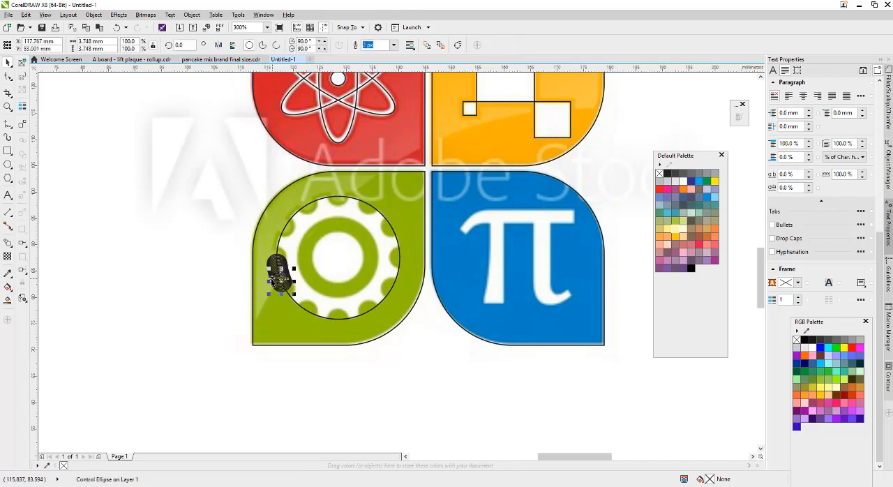
click(273, 270)
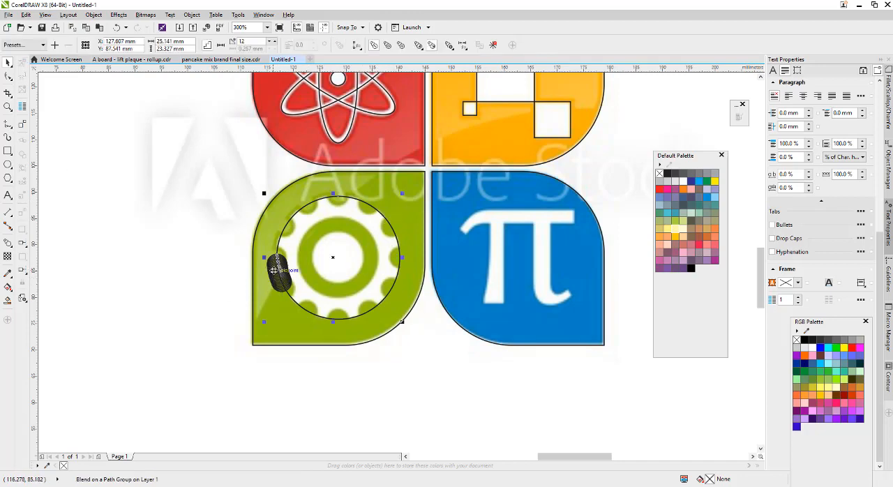
click(462, 46)
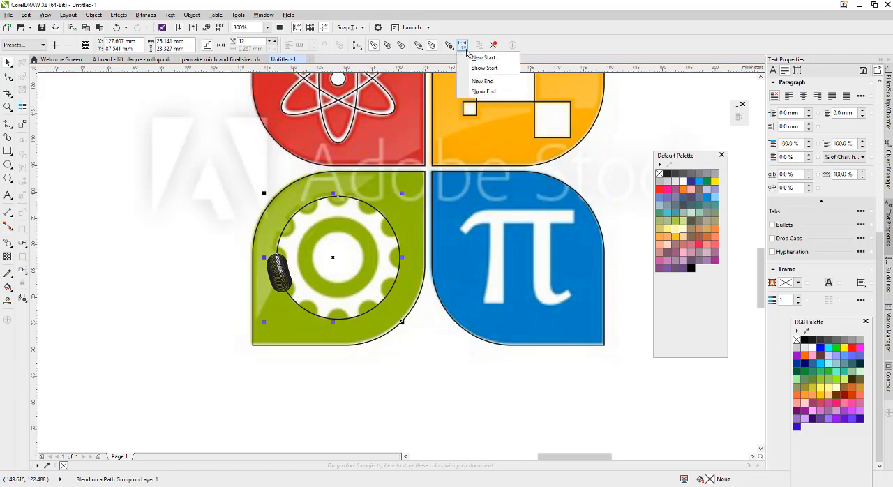
click(450, 46)
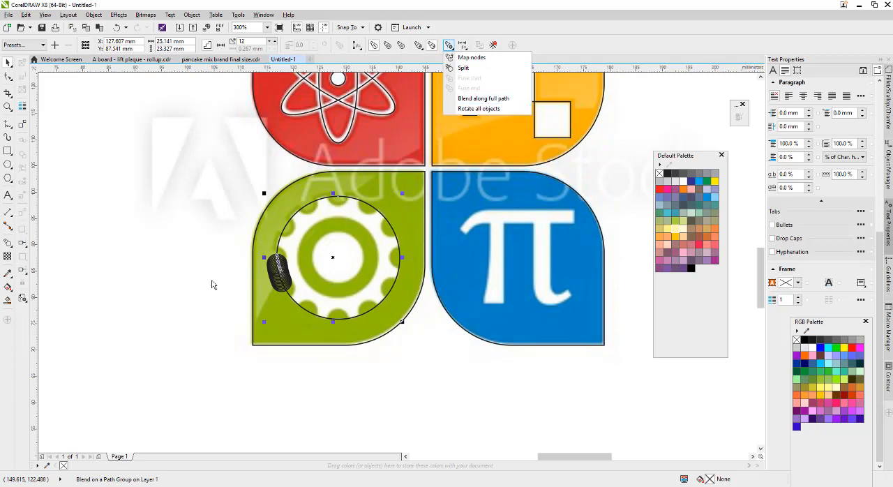
click(181, 286)
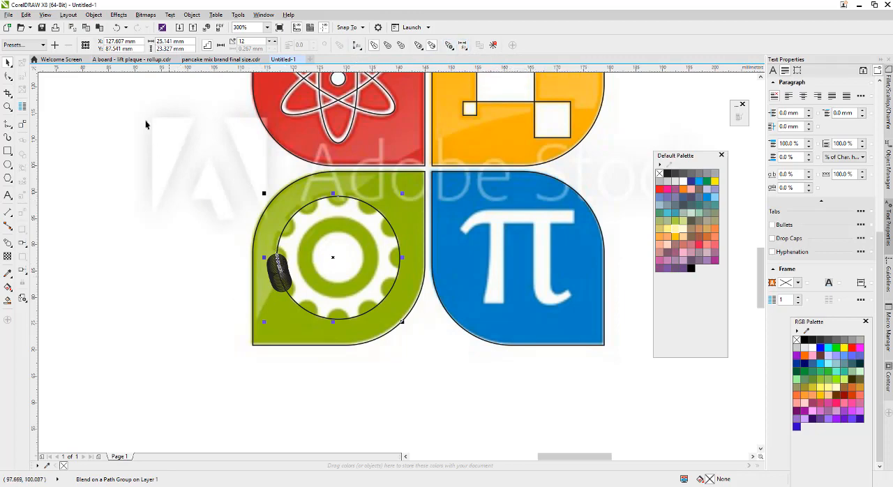
Spread the small-circle blend along the full path of the large gear circle.
click(119, 16)
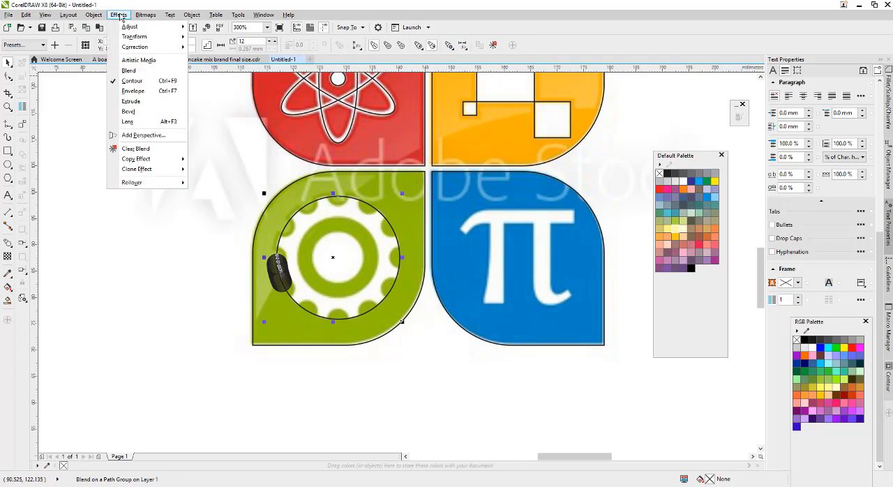
click(128, 71)
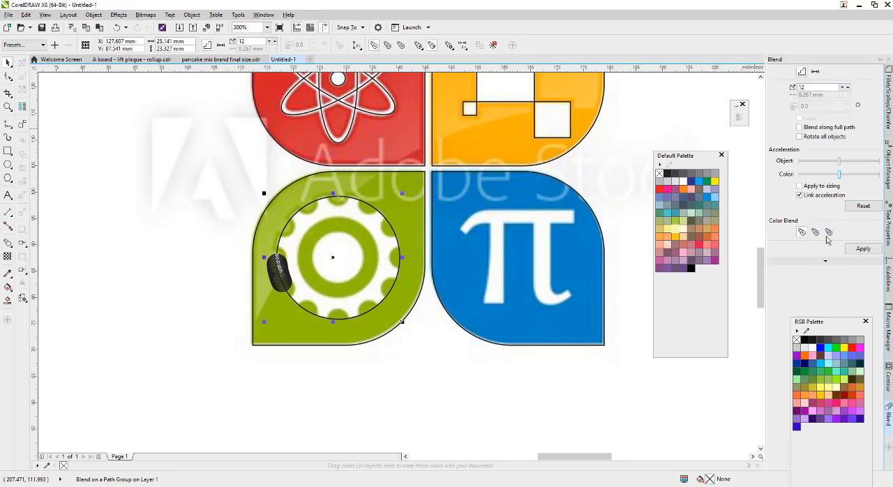
click(827, 261)
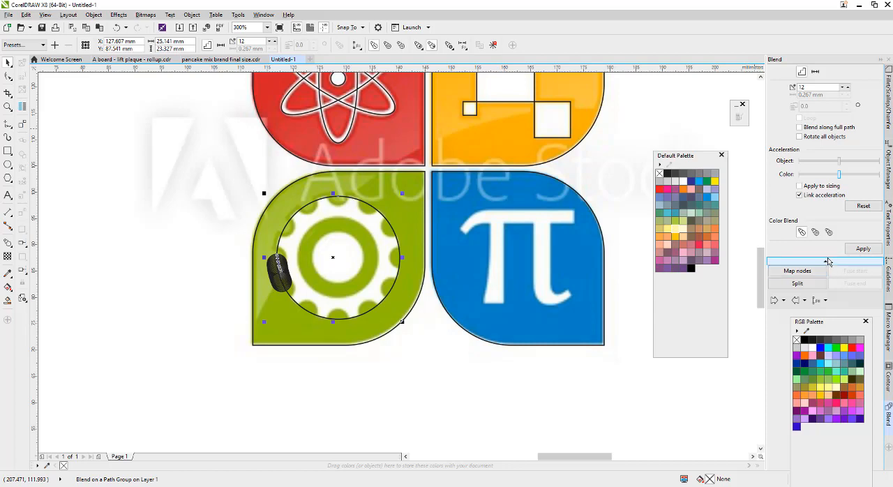
click(827, 261)
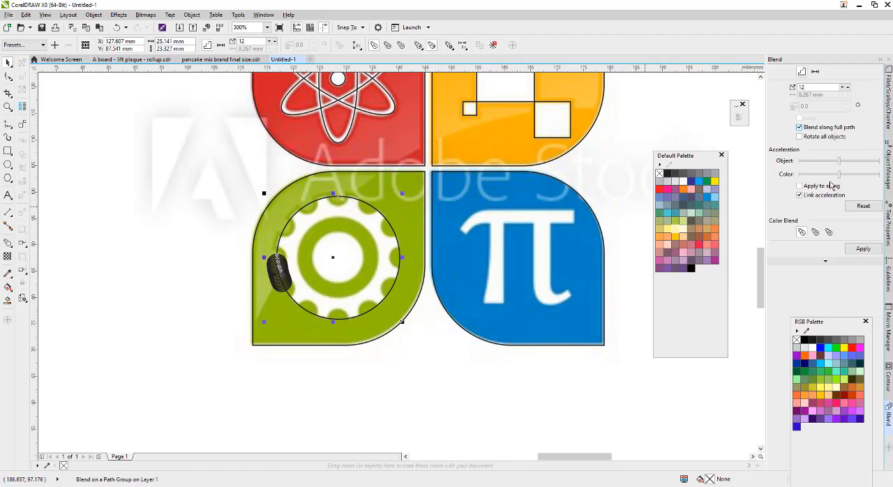
click(863, 249)
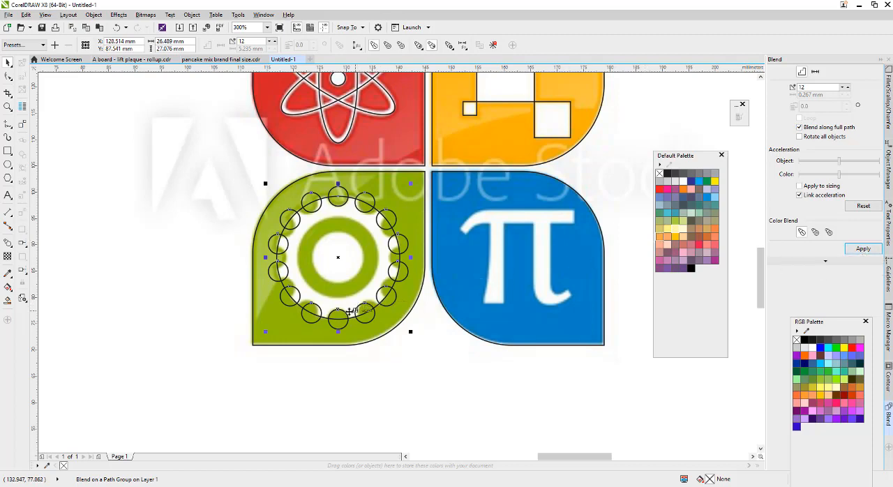
Set the number of steps in the small-circle blend around the gear to 10.
scroll(351, 311, up, 1)
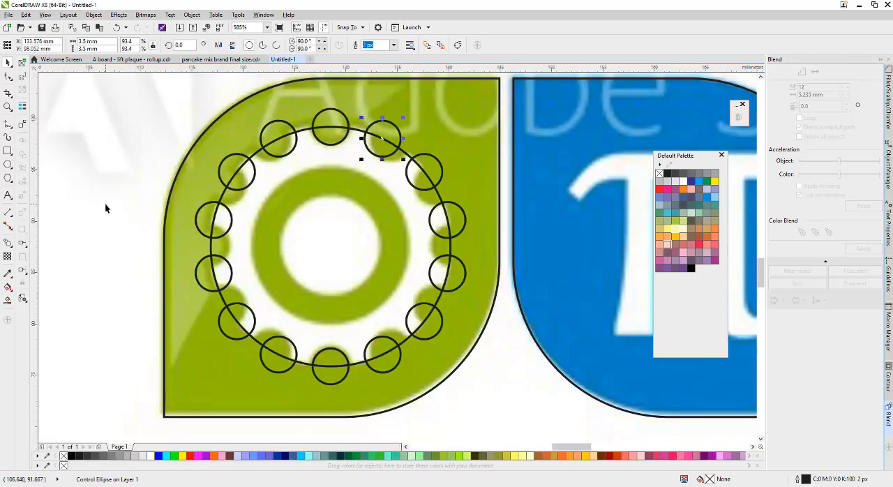
click(105, 202)
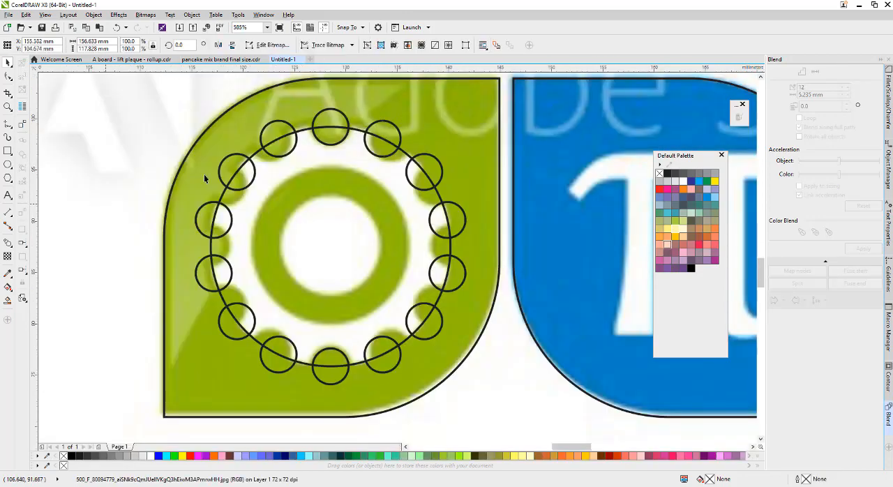
click(341, 115)
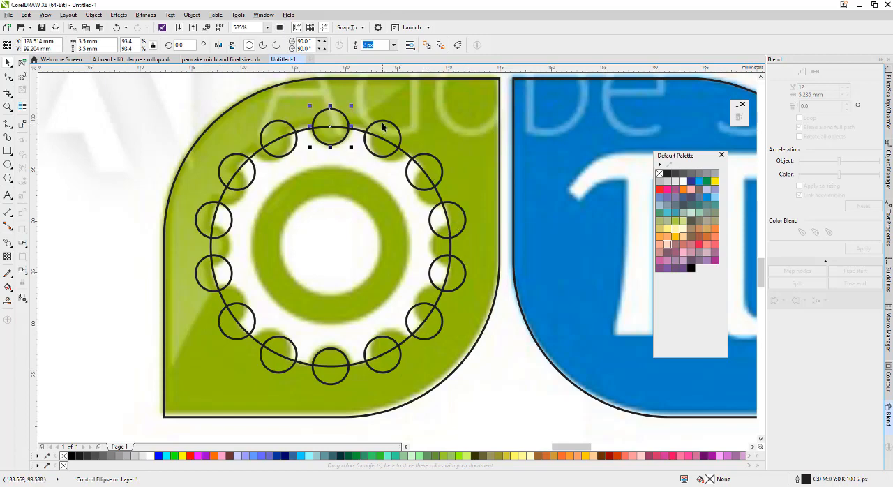
click(272, 158)
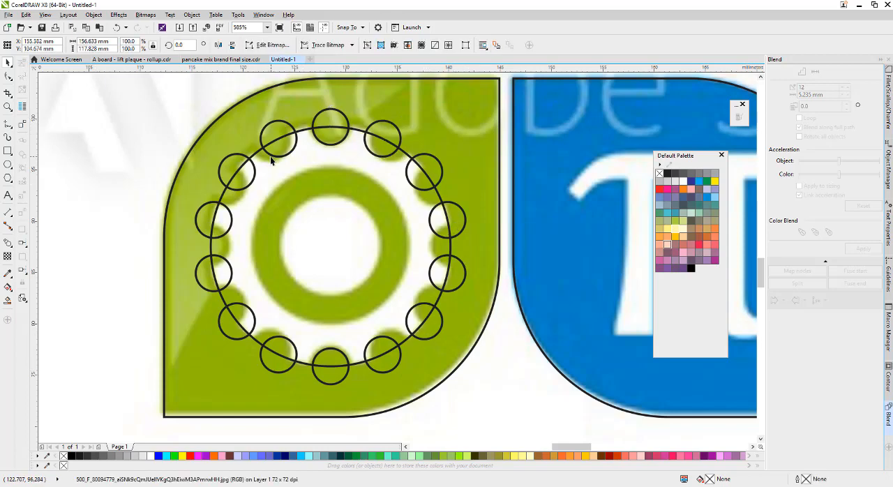
click(272, 157)
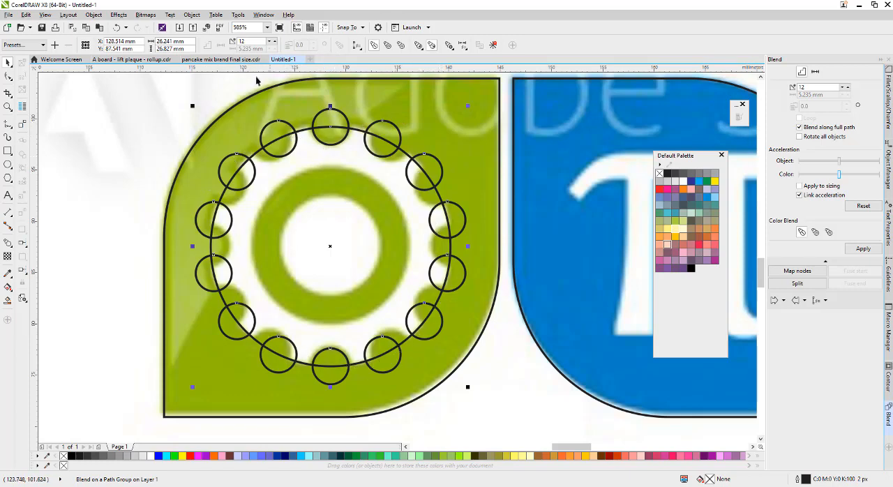
double_click(250, 41)
text(10)
key(Return)
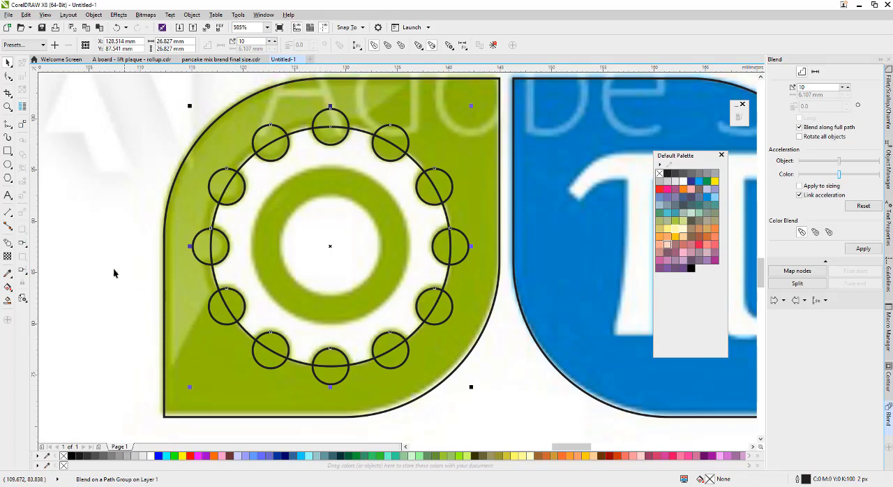
click(90, 253)
scroll(141, 239, down, 2)
scroll(192, 204, up, 2)
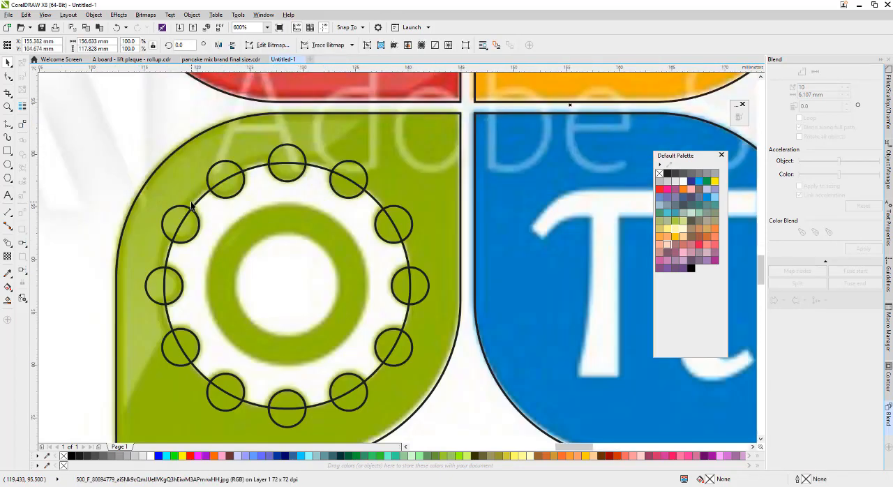
click(225, 165)
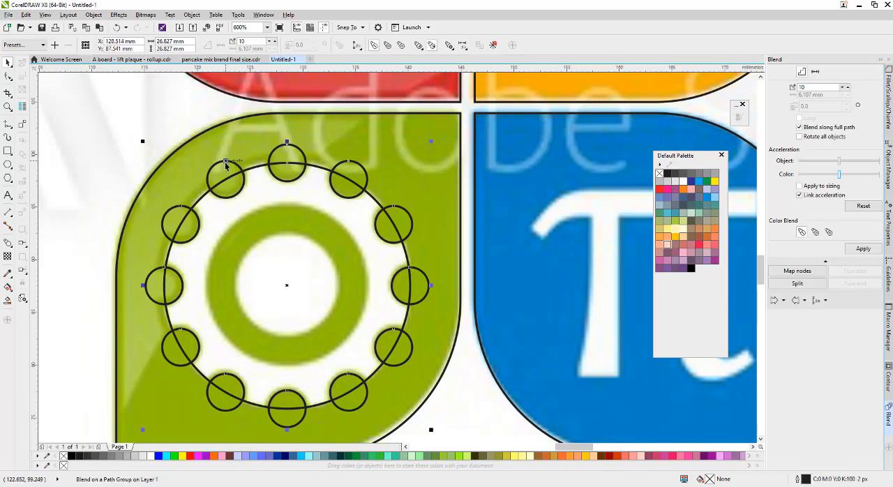
click(189, 17)
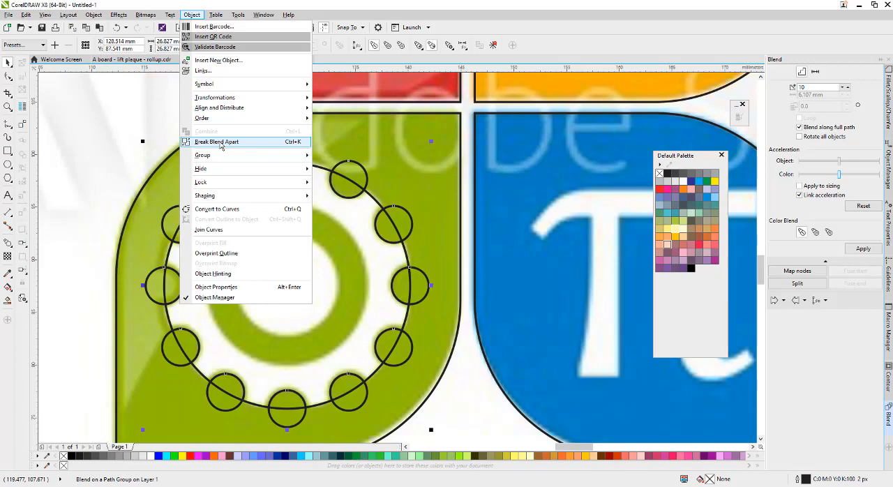
key(Escape)
scroll(366, 220, down, 3)
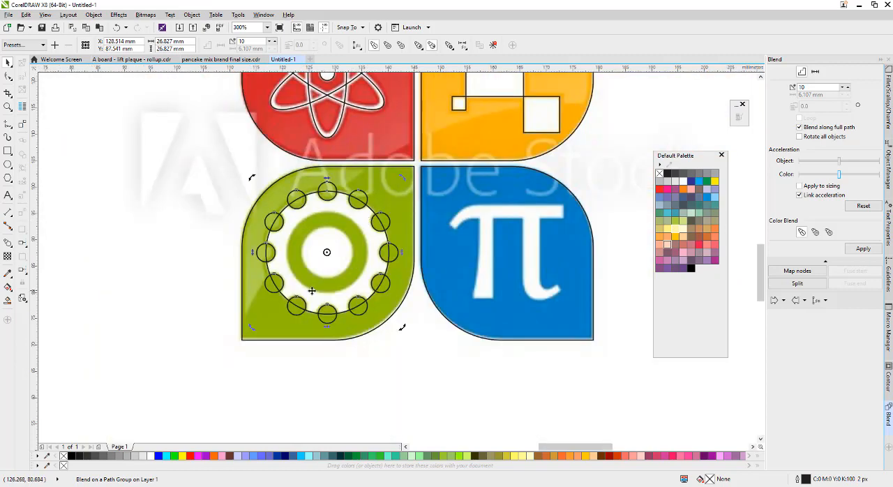
Try moving the large gear circle together with its attached blend off the green leaf, then undo the move.
click(300, 262)
click(338, 252)
drag(335, 250, 176, 319)
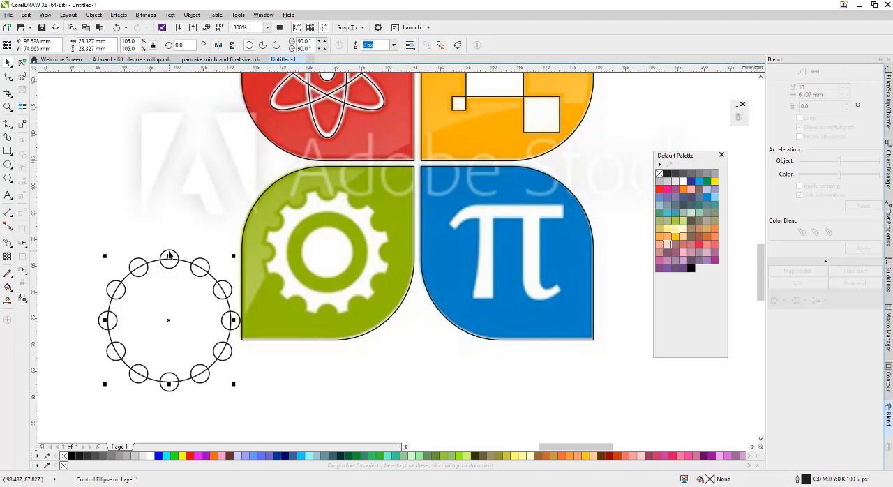
key(ctrl+z)
Break the small-circle blend apart from its circular path.
click(270, 234)
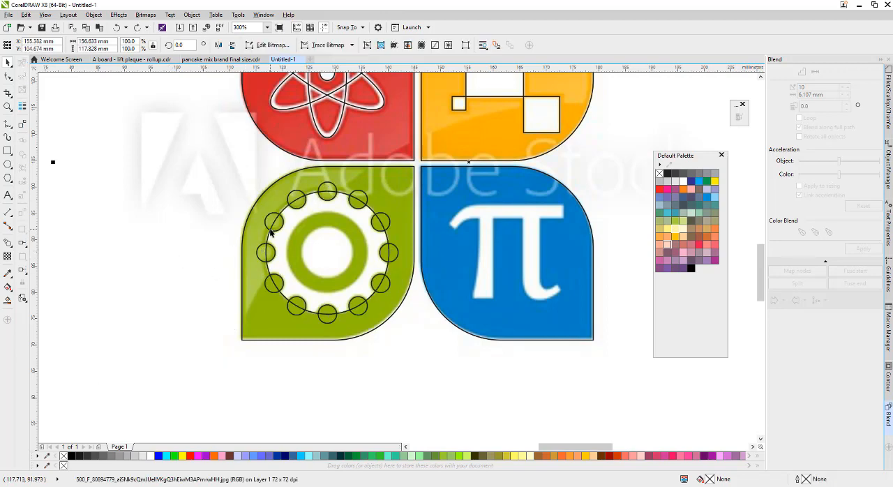
click(271, 225)
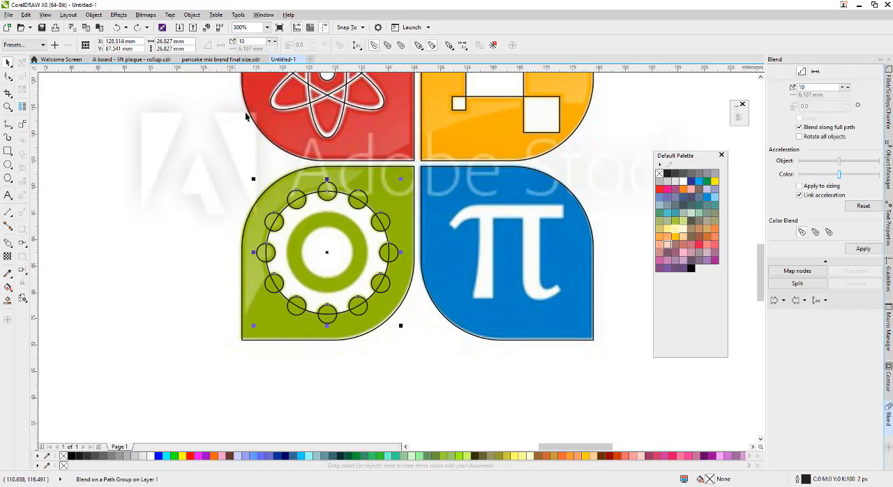
right_click(276, 218)
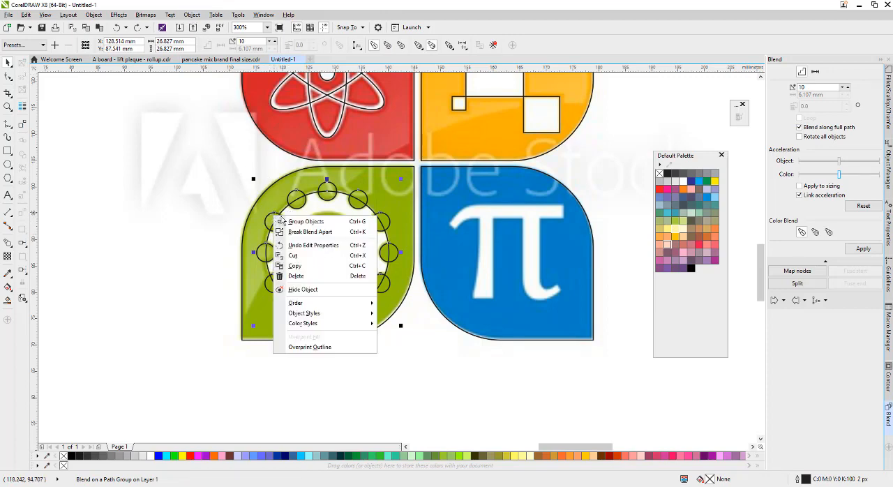
click(361, 233)
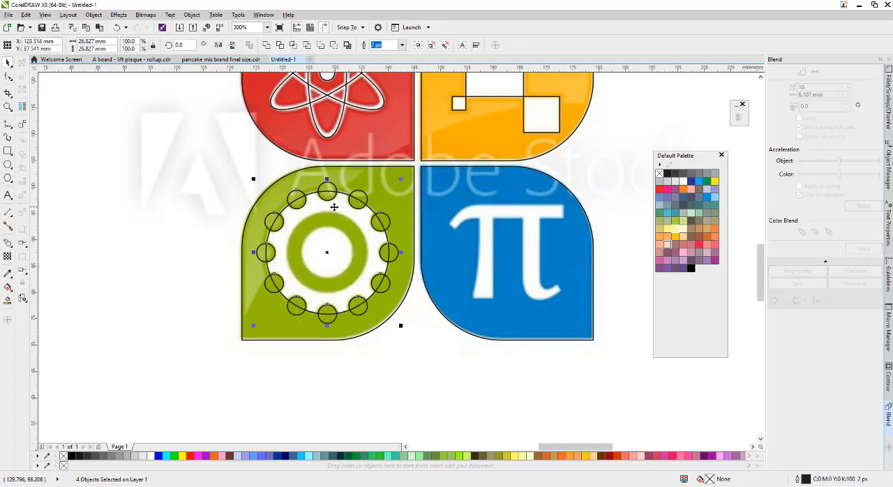
Try moving the group of blended notch circles away from the gear and undo the move.
click(380, 383)
click(362, 315)
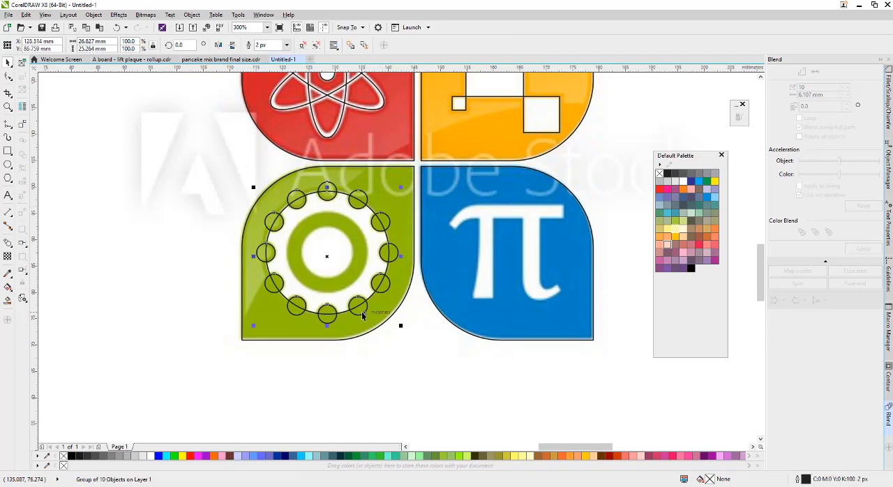
drag(362, 315, 181, 412)
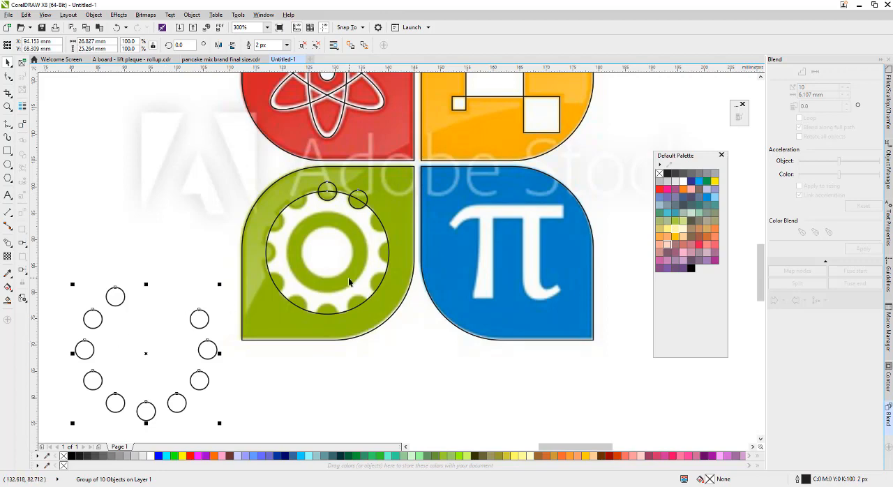
key(ctrl+z)
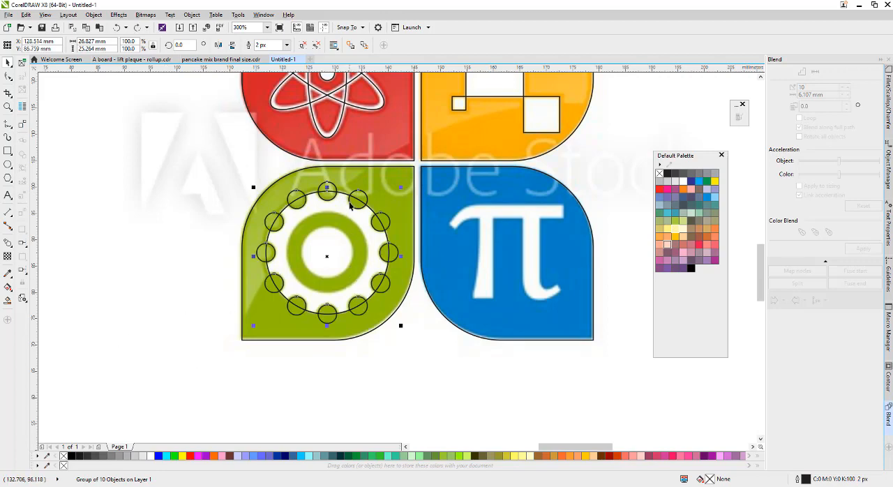
Group the two separate notch circles with the group of blended notch circles.
scroll(327, 176, up, 2)
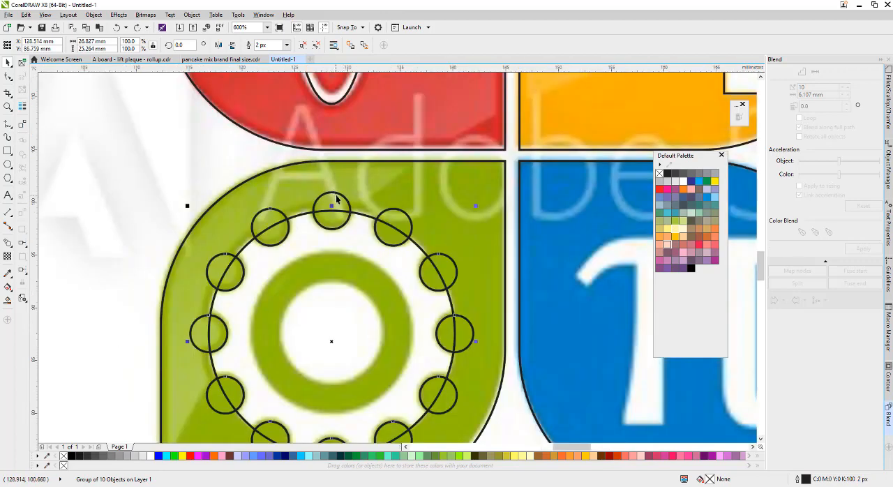
shift+click(339, 199)
shift+click(395, 214)
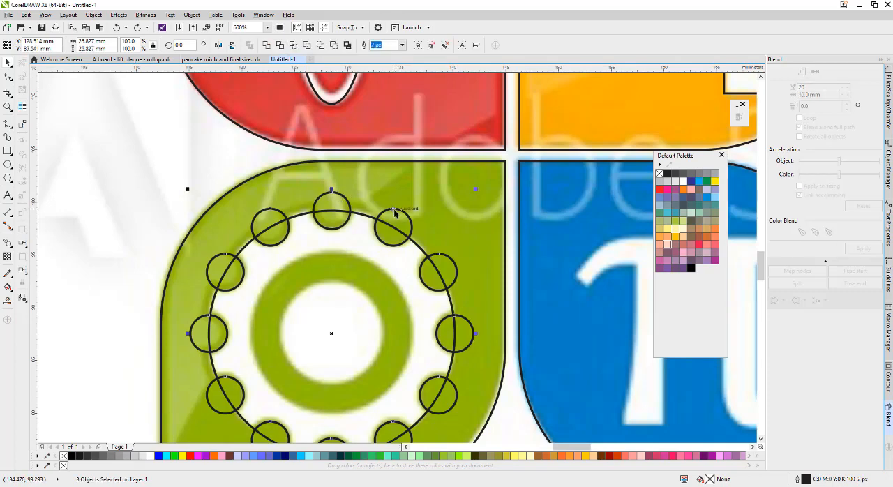
key(ctrl+g)
Try moving the complete group of notch circles away from the gear and undo the move.
scroll(396, 209, down, 2)
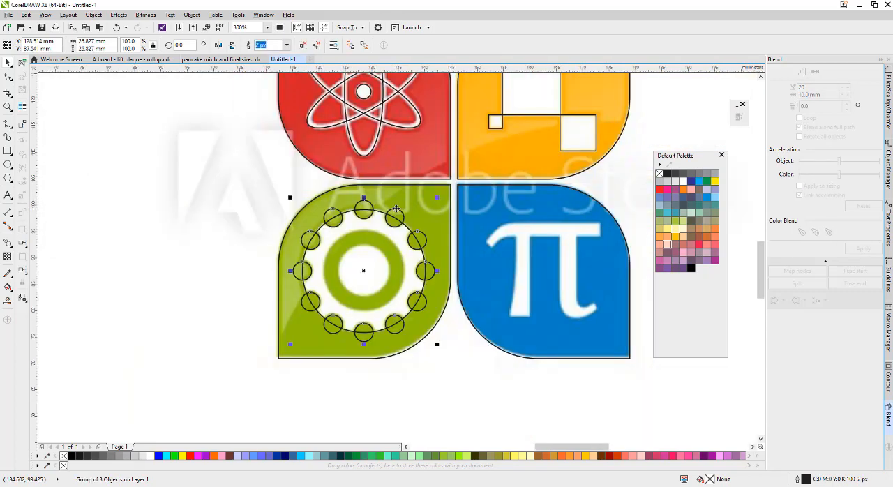
drag(396, 209, 219, 258)
key(ctrl+z)
scroll(352, 211, up, 2)
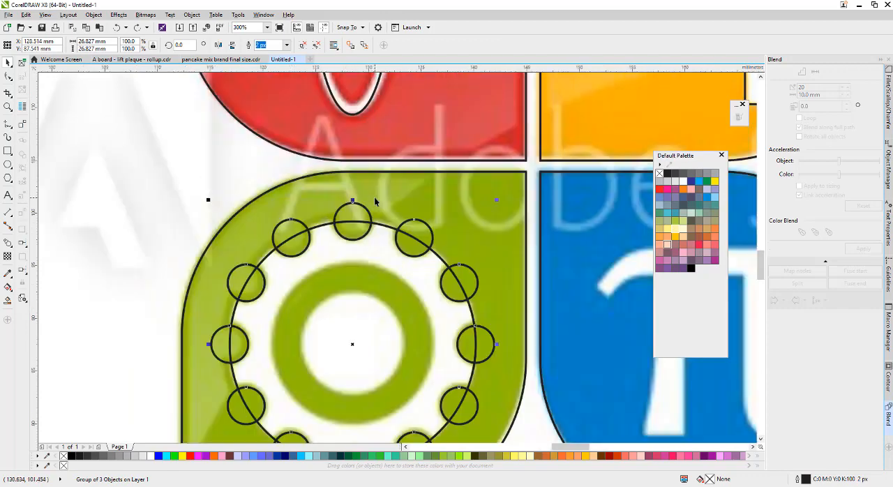
scroll(356, 211, down, 2)
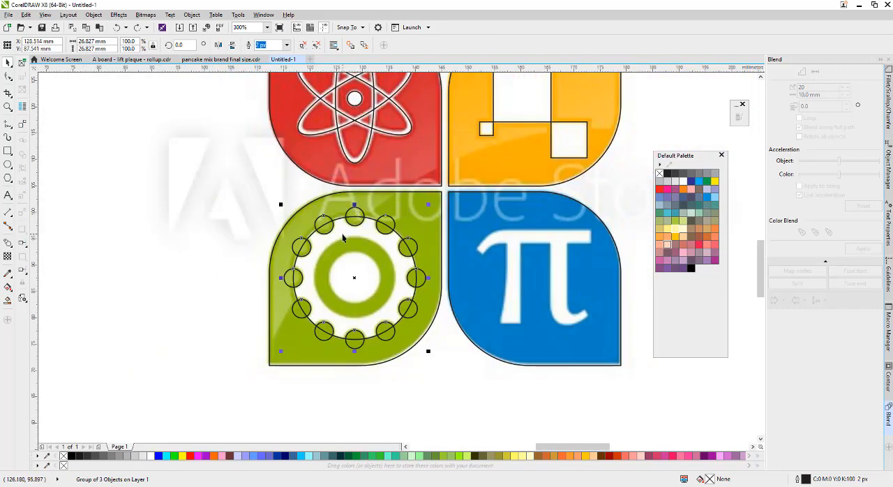
Try moving the large gear circle on its own off the green leaf and undo the move.
click(342, 238)
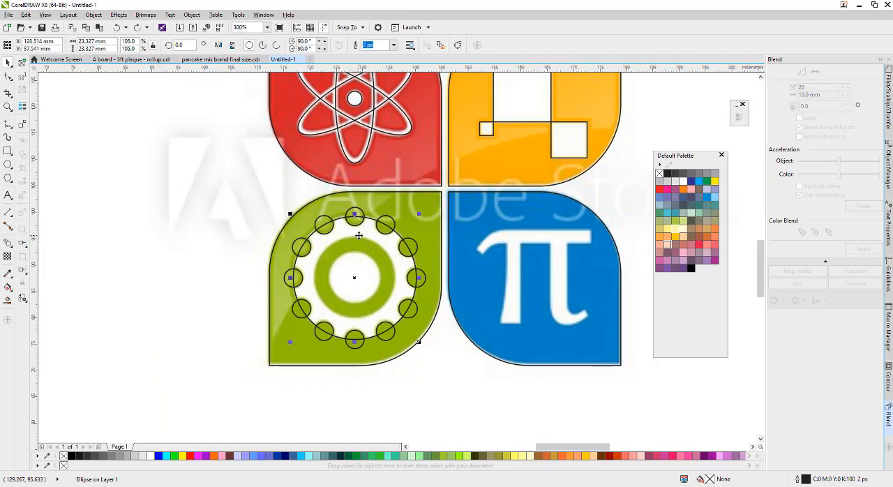
drag(359, 238, 104, 323)
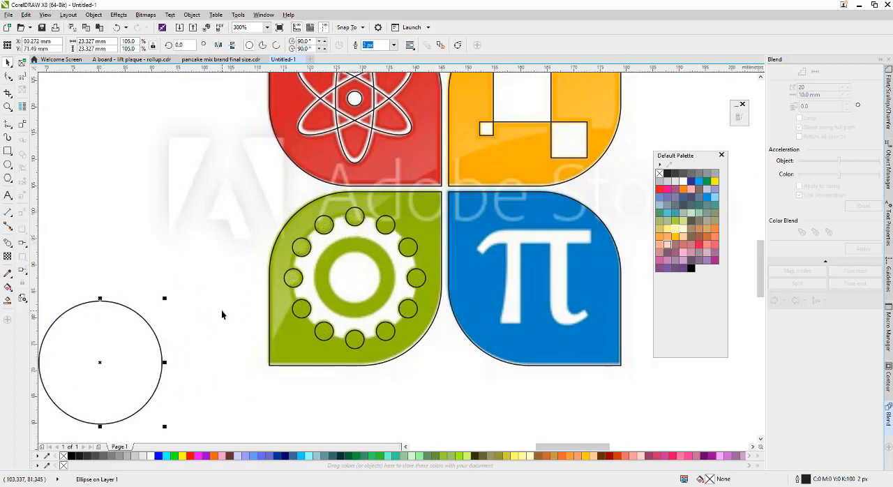
key(ctrl+z)
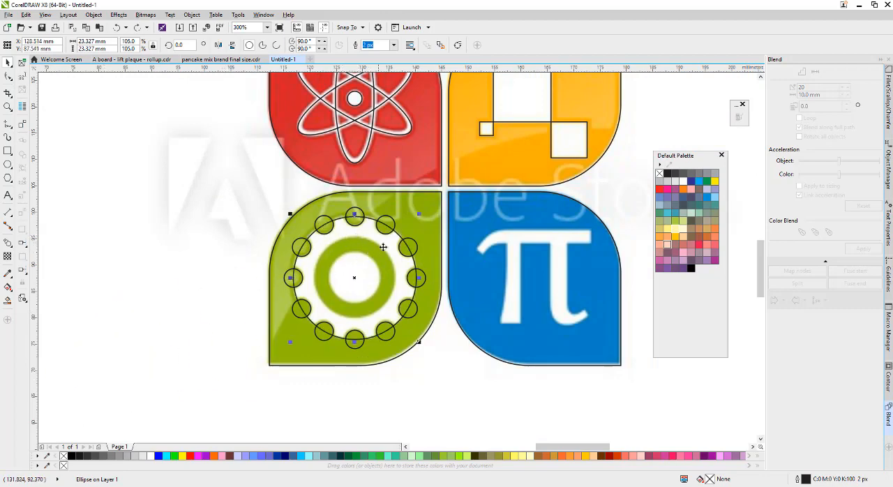
Try scaled-down copies of the large gear circle, one concentric at about 15.2 mm and one from a corner at about 11.6 mm, undoing both.
scroll(373, 248, up, 2)
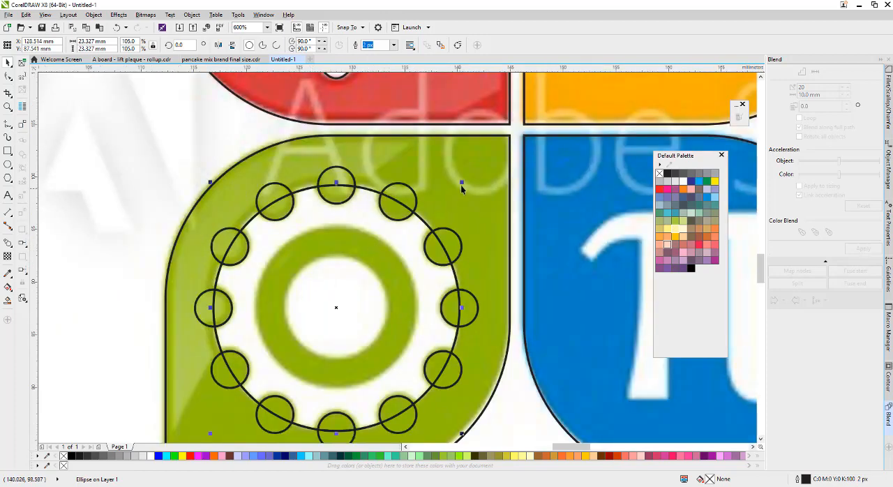
drag(461, 182, 456, 189)
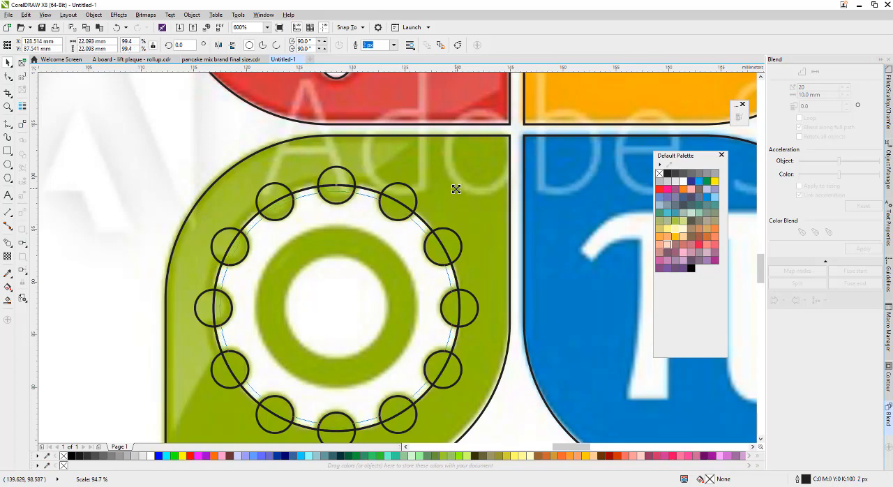
drag(455, 189, 431, 229)
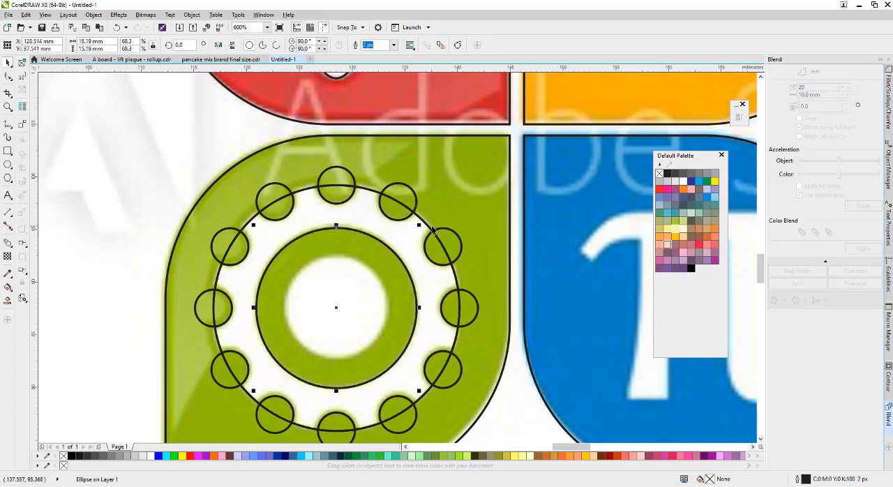
key(ctrl+z)
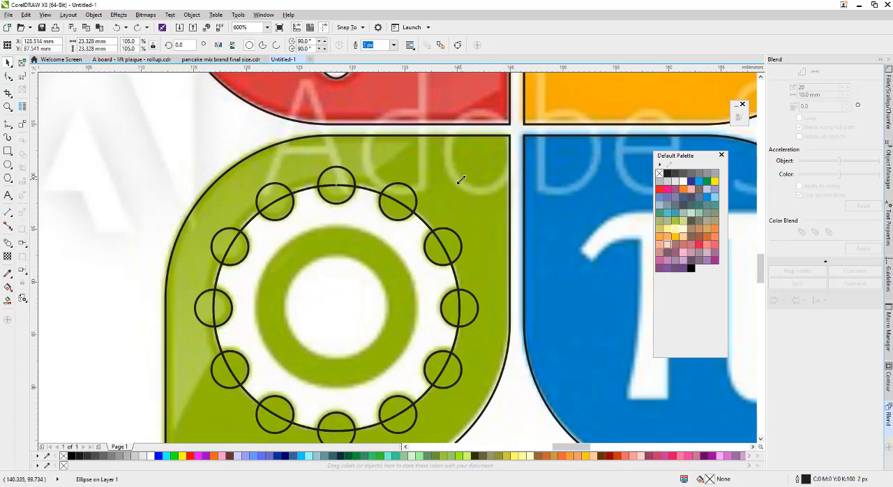
drag(459, 182, 341, 307)
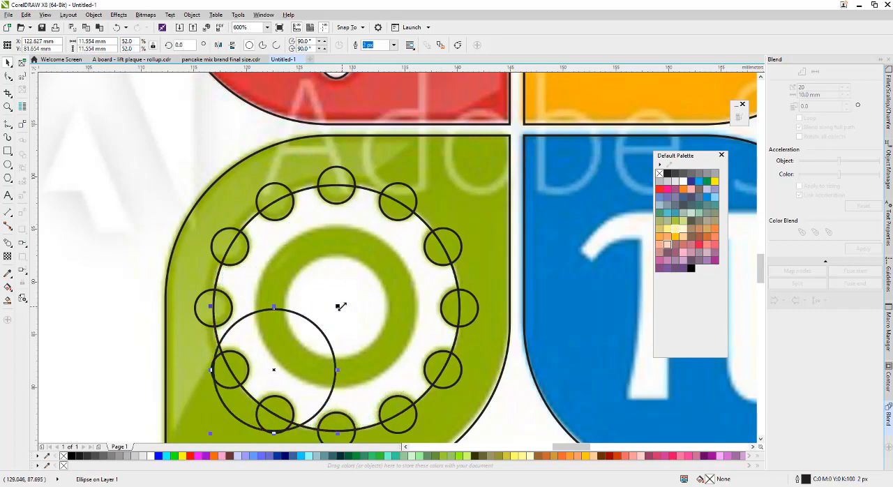
key(ctrl+z)
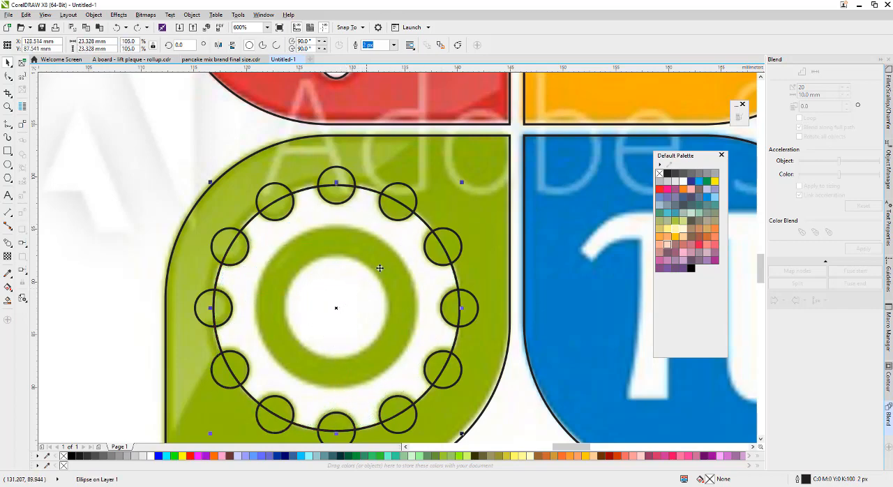
Create a concentric copy of the large gear circle, about 15.6 mm in diameter, around the gear's green ring.
drag(463, 181, 445, 204)
scroll(400, 247, up, 2)
scroll(392, 203, down, 2)
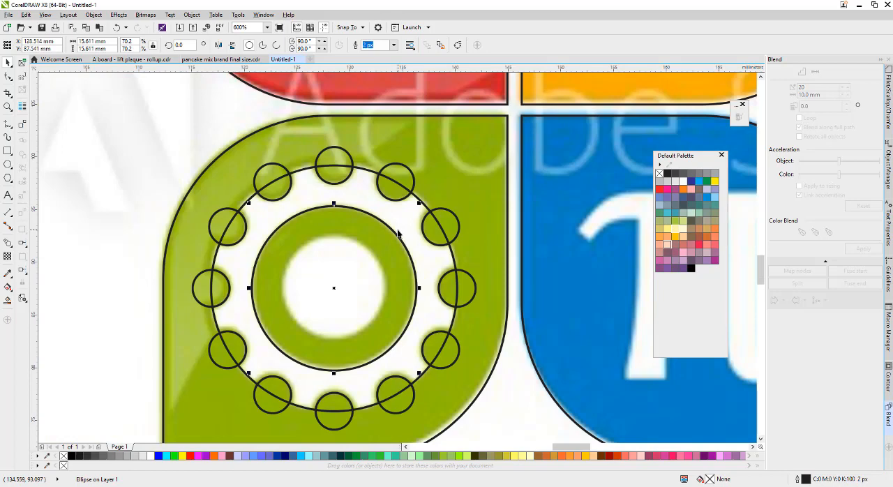
Create another concentric copy of the gear circle, about 10.2 mm in diameter, around the gear's white centre.
key(ctrl+d)
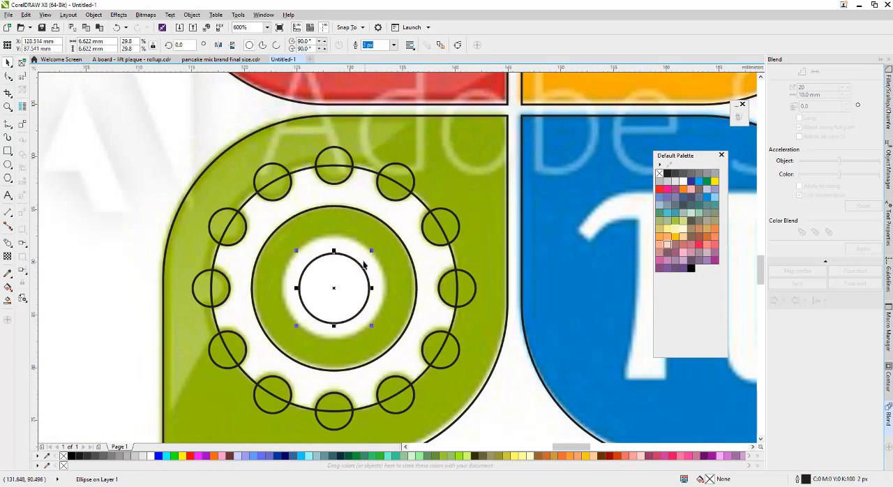
scroll(363, 264, up, 2)
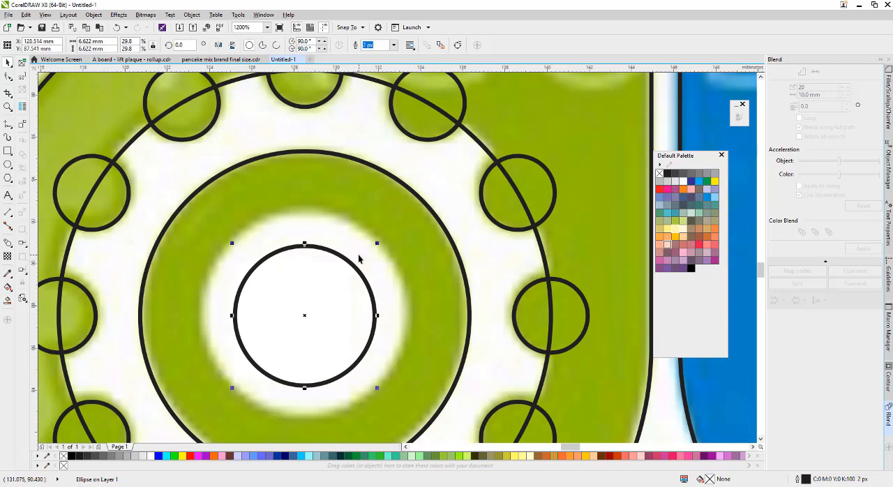
scroll(362, 277, down, 2)
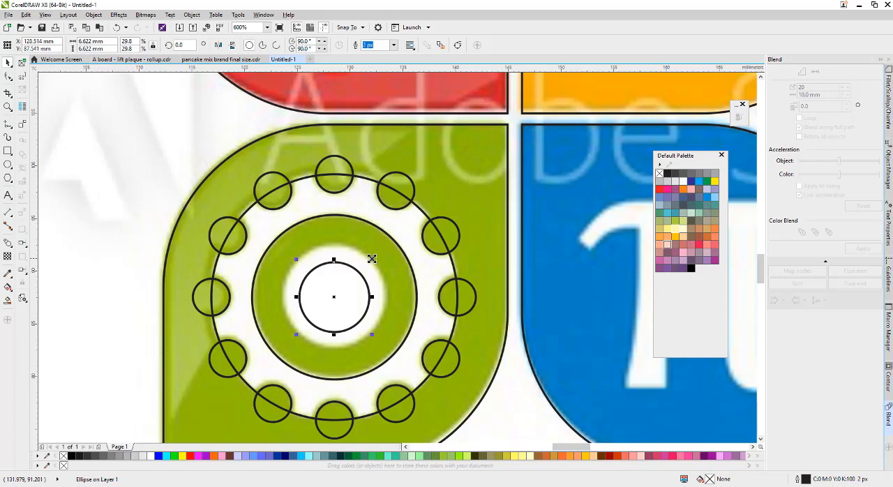
drag(372, 259, 390, 239)
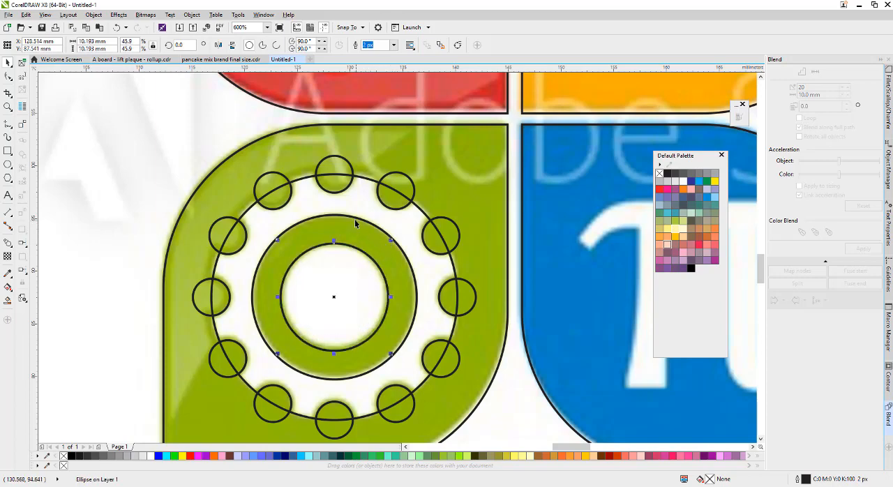
Combine the large outer gear circle and the middle circle around the green ring into a single ring-shaped object.
click(354, 220)
click(362, 184)
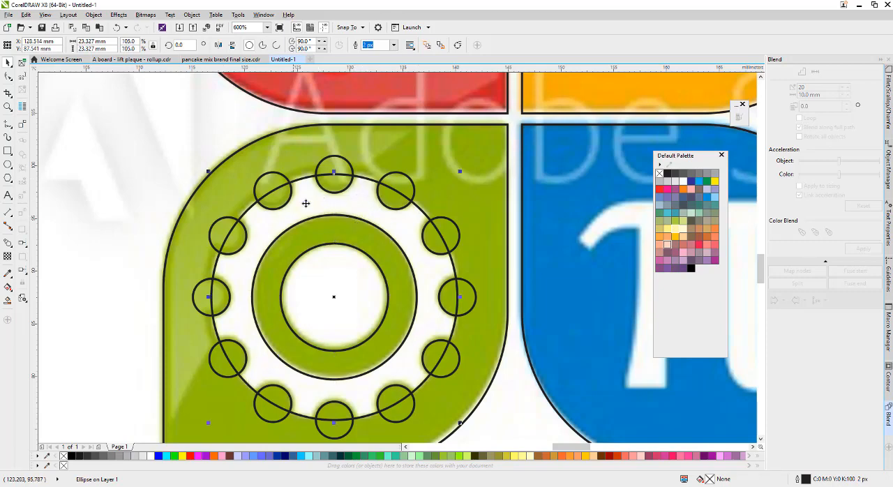
scroll(385, 241, down, 1)
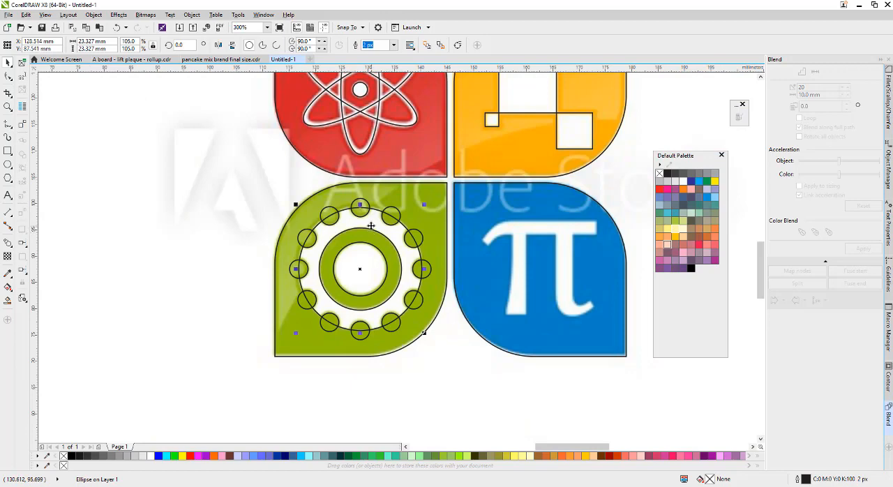
click(365, 232)
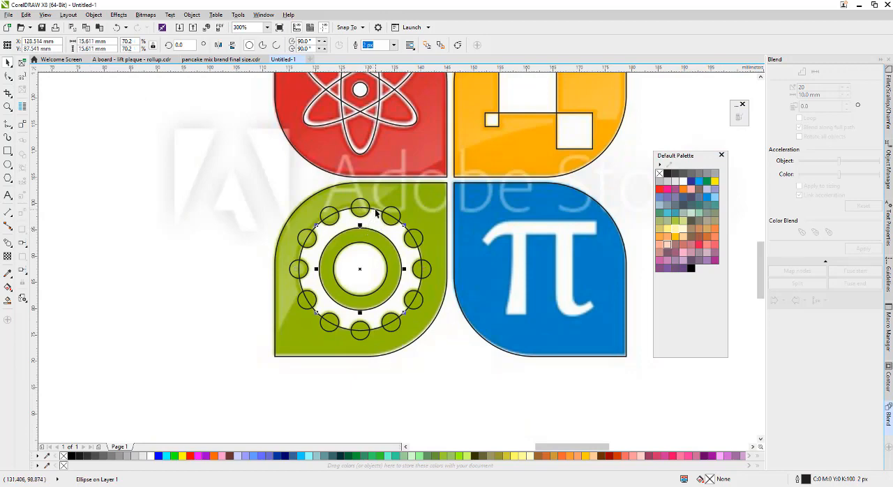
shift+click(376, 210)
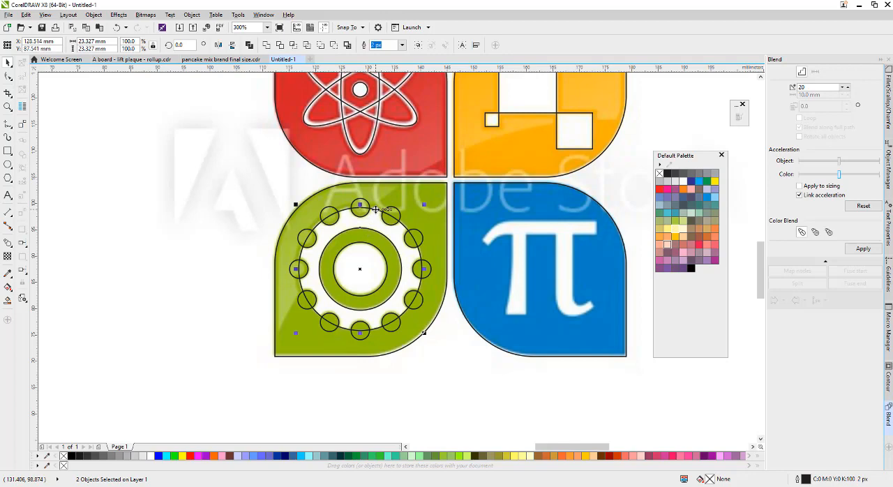
click(249, 45)
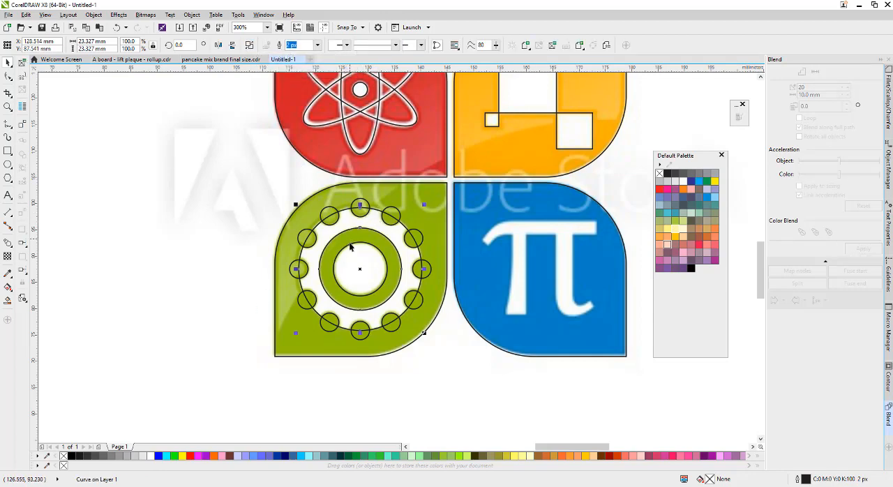
Try moving the combined gear ring off the green leaf twice, undoing each move.
click(366, 256)
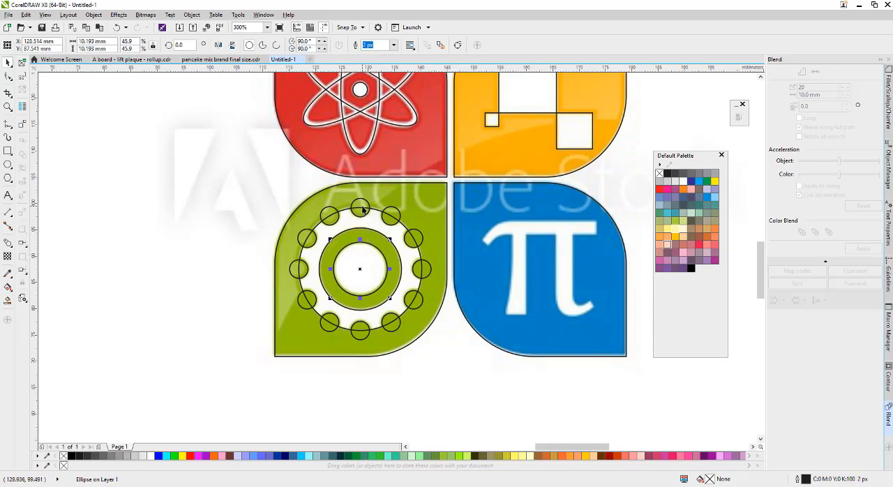
drag(379, 227, 229, 256)
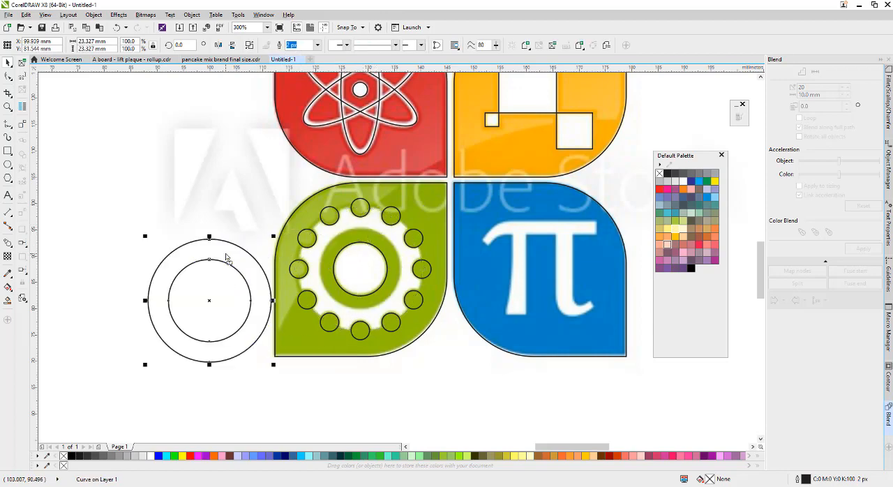
key(ctrl+z)
drag(367, 226, 175, 277)
key(ctrl+z)
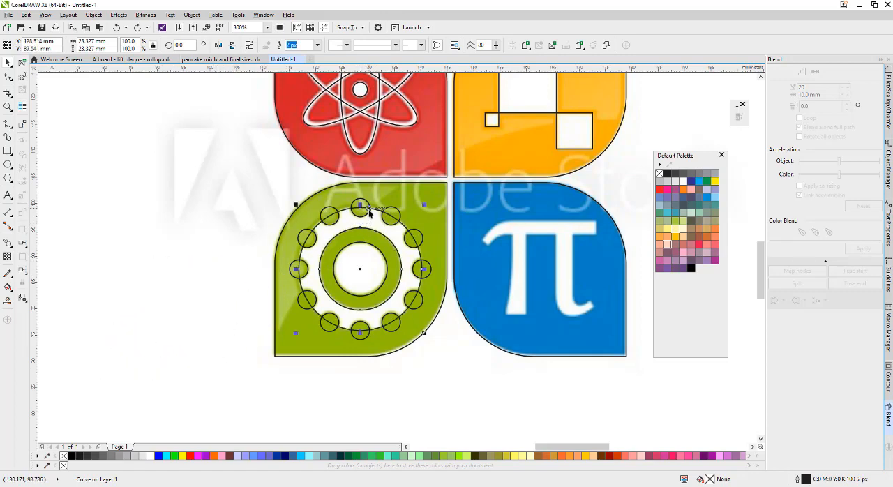
Trim the combined gear ring with the group of notch circles to cut the notches between its teeth.
scroll(370, 209, up, 1)
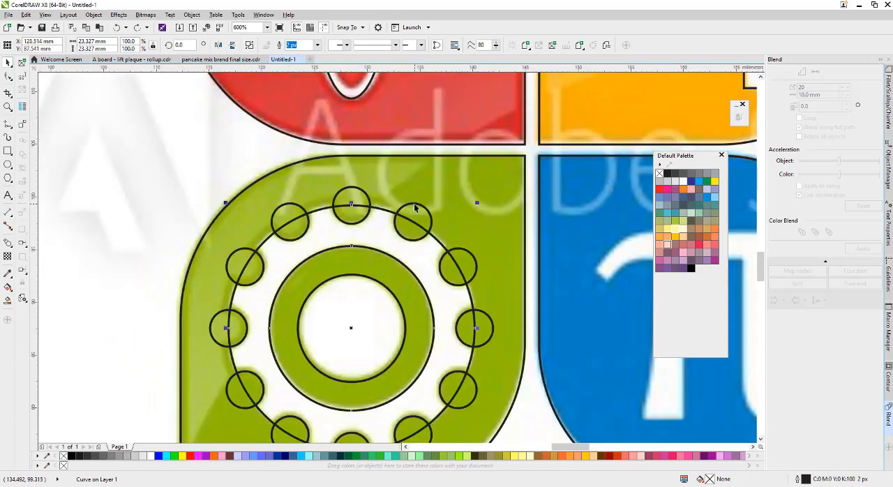
click(414, 206)
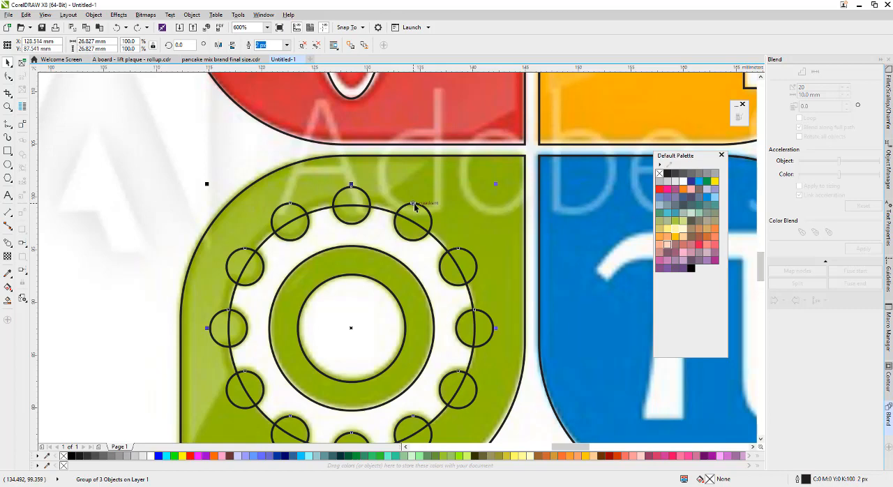
shift+click(377, 251)
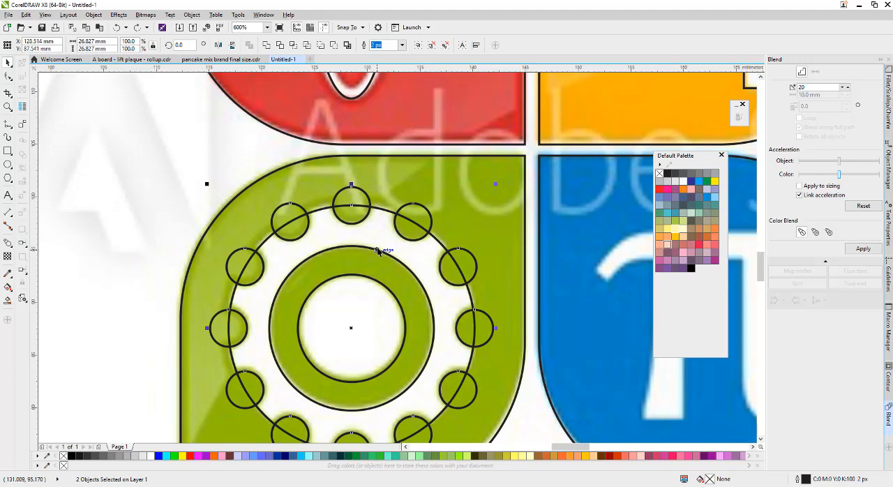
click(279, 45)
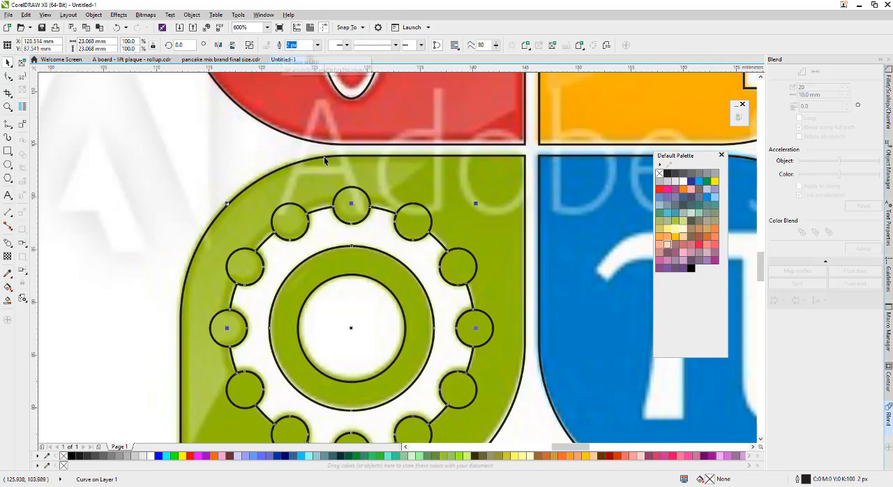
Move the group of notch circles off the gear to the empty area beside the green leaf.
scroll(324, 156, down, 2)
scroll(319, 189, up, 2)
click(306, 185)
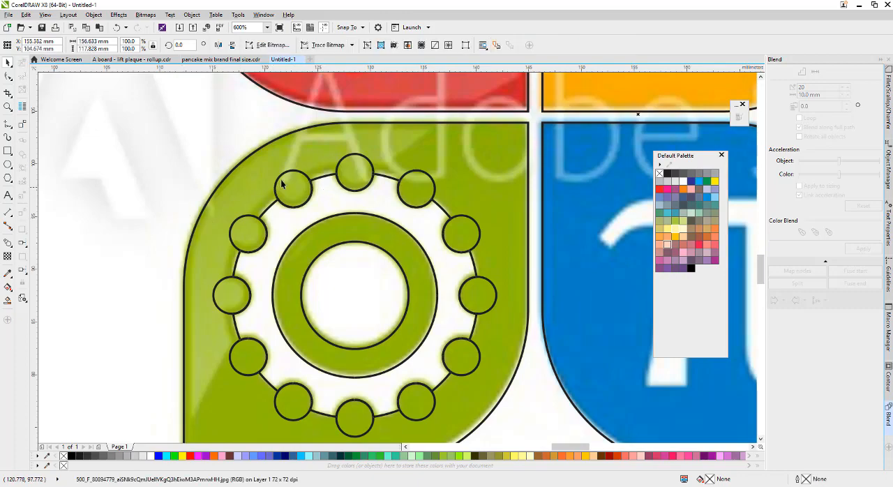
click(286, 179)
scroll(385, 215, down, 2)
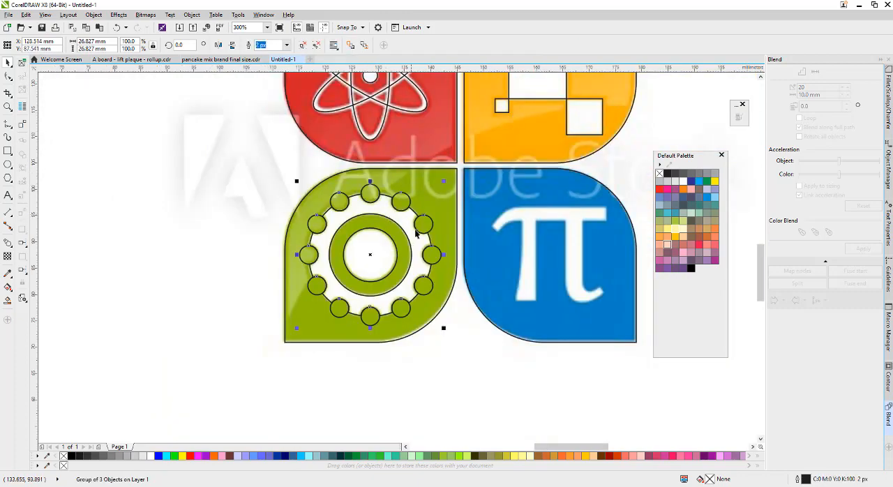
scroll(405, 204, up, 2)
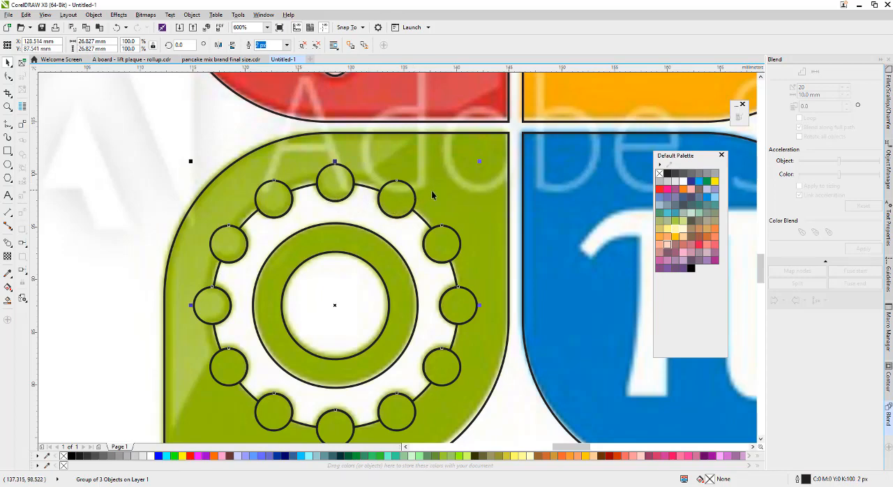
scroll(433, 192, down, 2)
drag(432, 192, 237, 260)
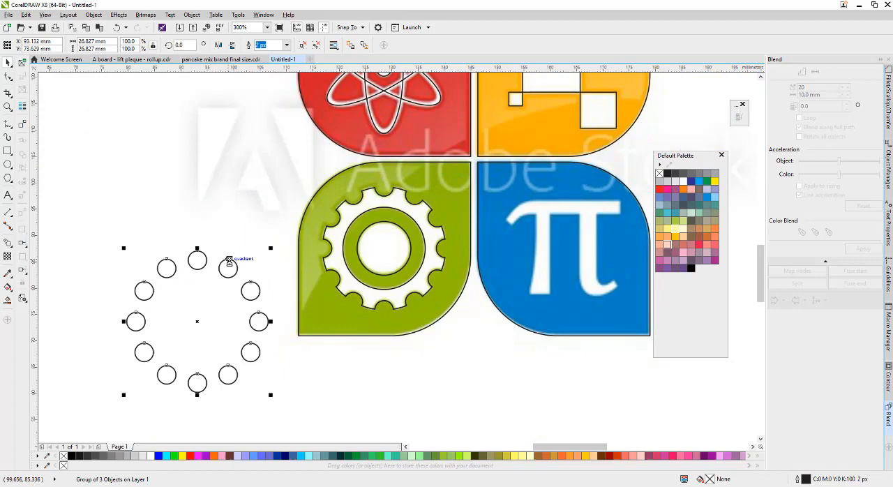
Fill the notched gear ring and the gear's centre circle with white.
scroll(408, 195, up, 2)
click(373, 207)
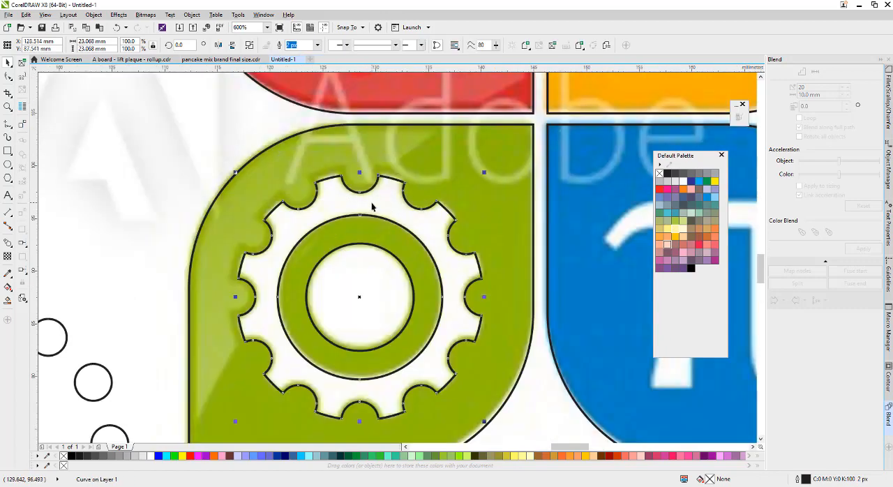
click(150, 456)
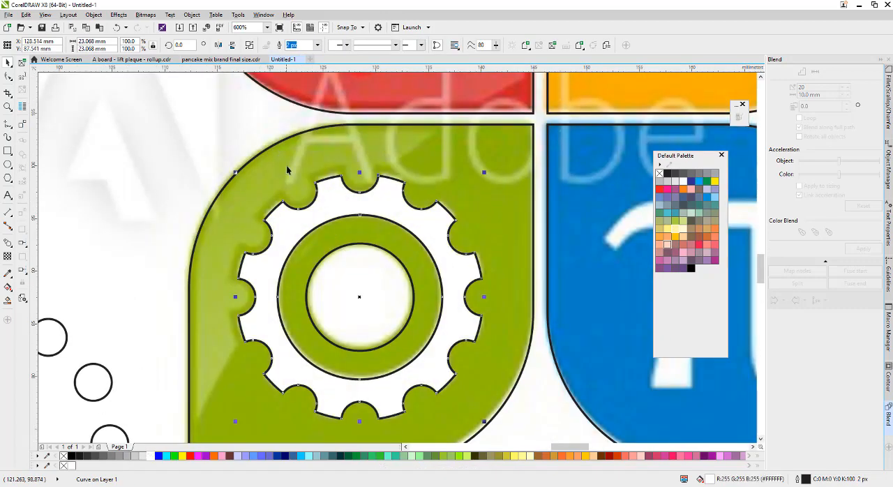
click(374, 281)
click(153, 456)
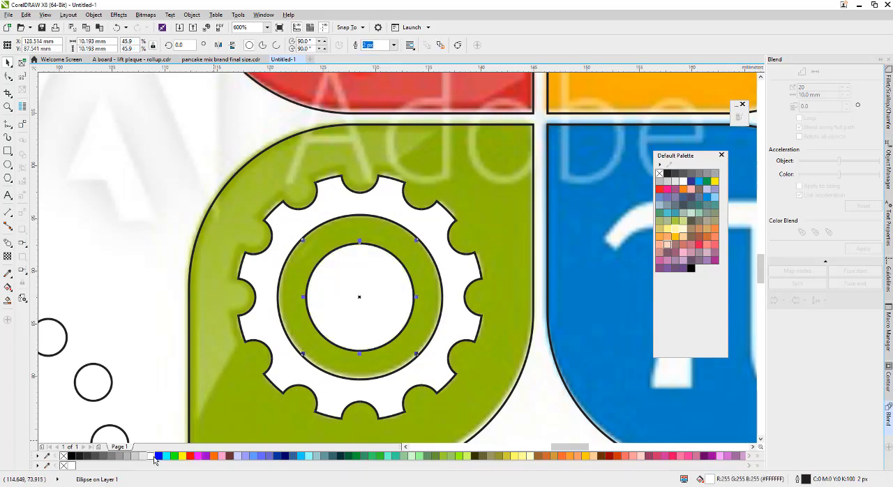
Collapse the Object Manager docker to enlarge the drawing area around the logo.
scroll(223, 300, down, 1)
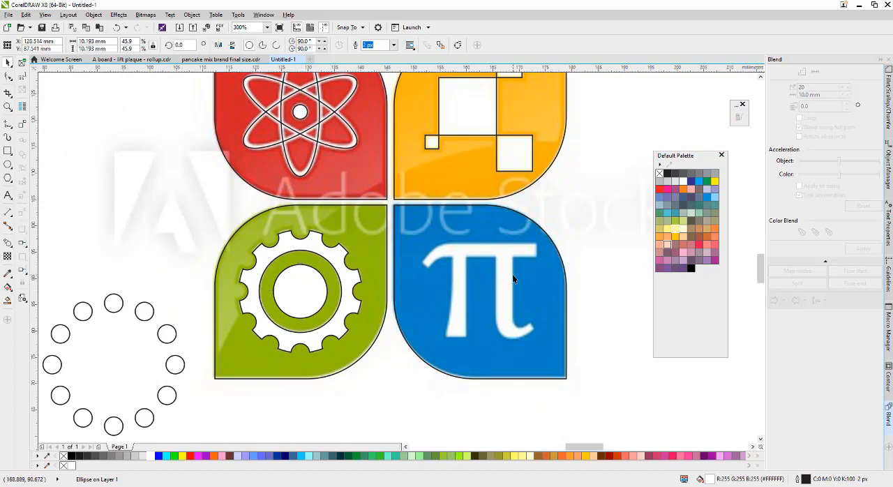
scroll(514, 277, up, 1)
scroll(434, 305, down, 1)
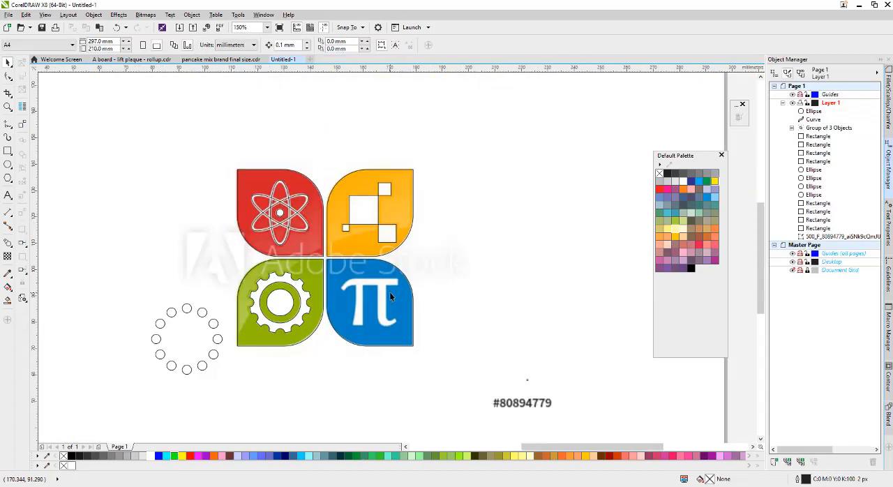
scroll(355, 289, up, 2)
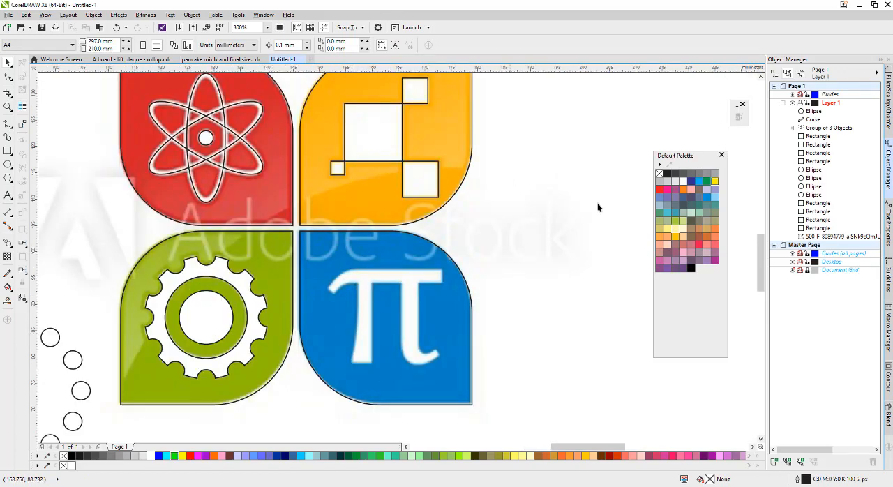
click(880, 60)
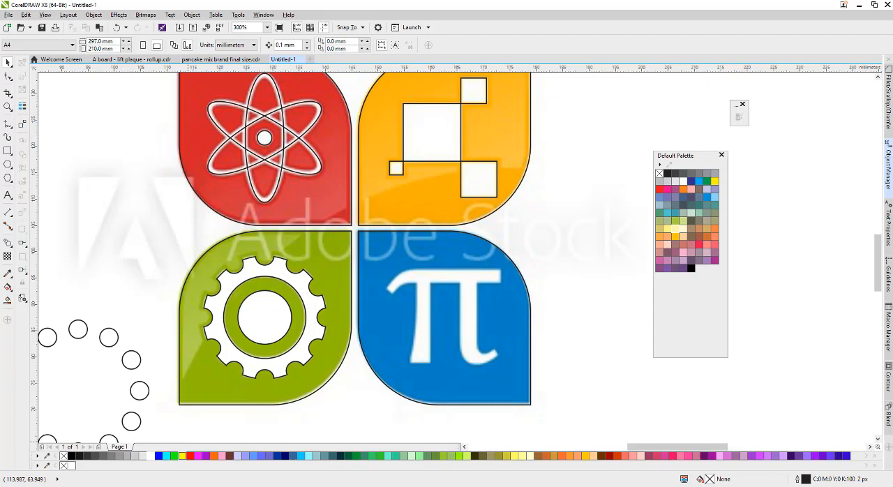
Open an incognito Chrome window and search Google Images for "pi symbol".
right_click(180, 485)
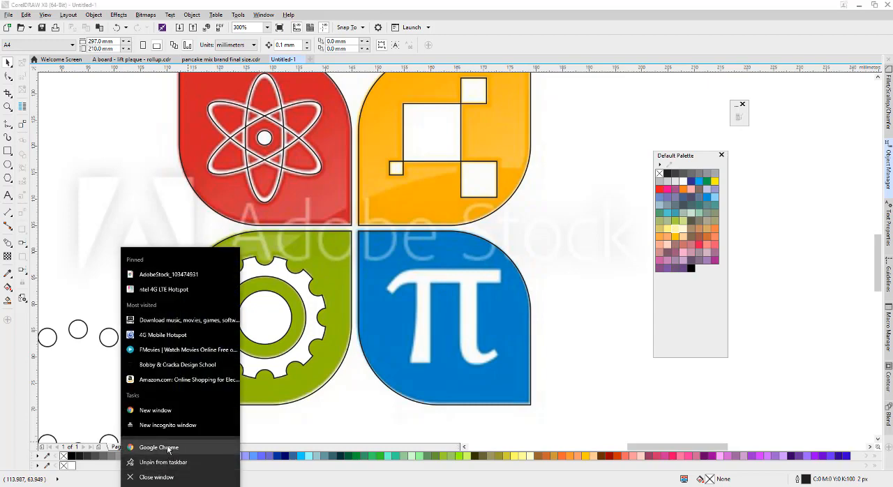
click(168, 424)
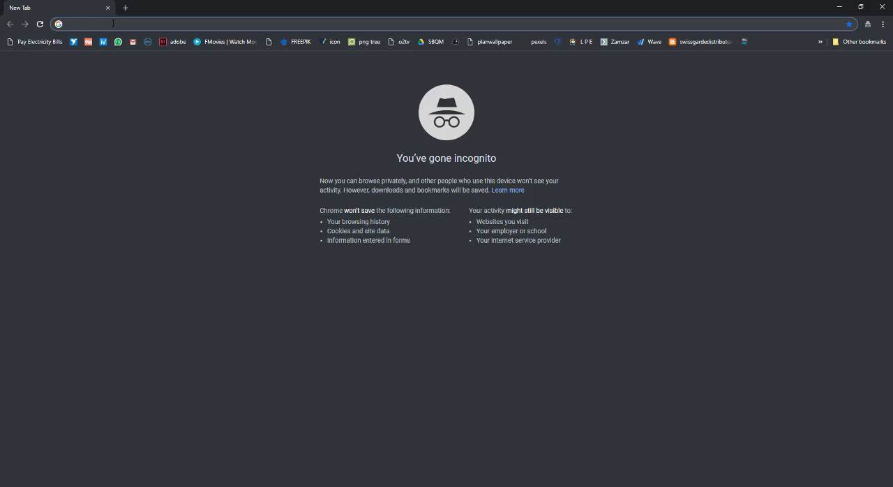
text(pi)
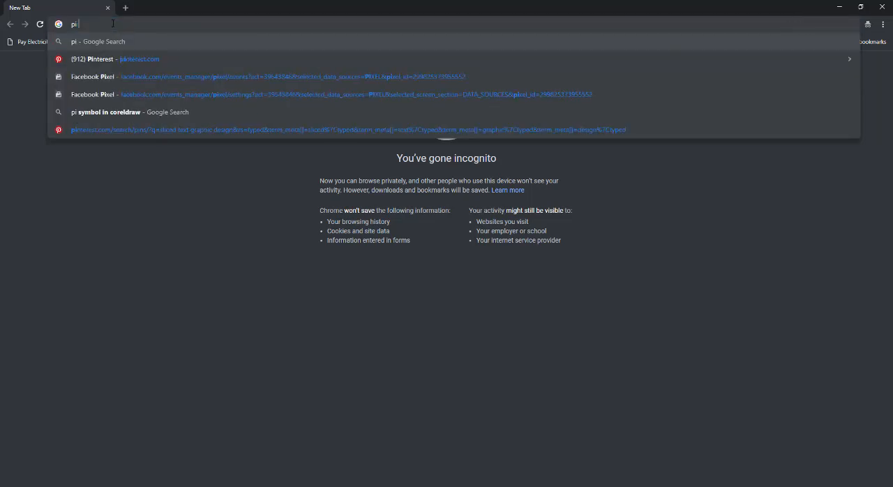
text( sybol)
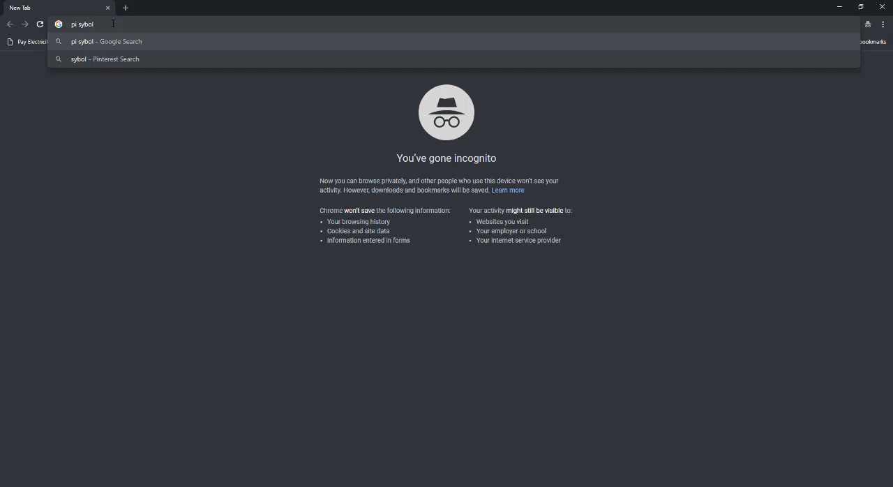
text(m)
key(Return)
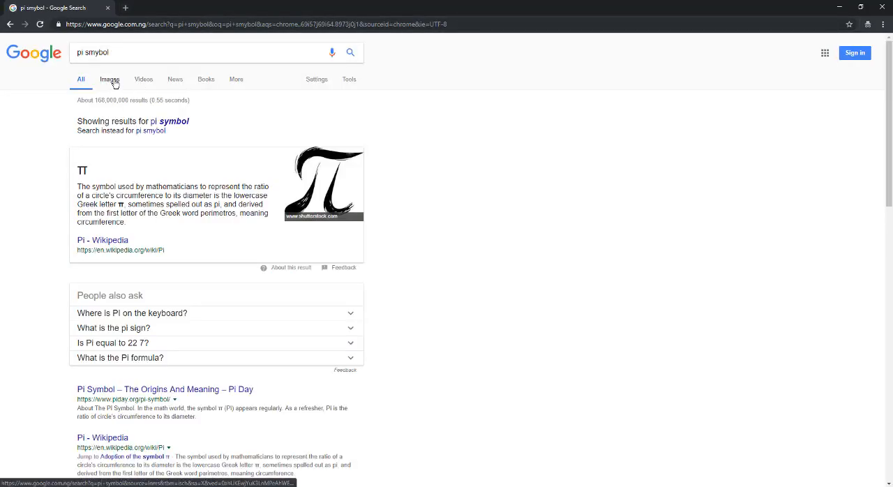
click(111, 81)
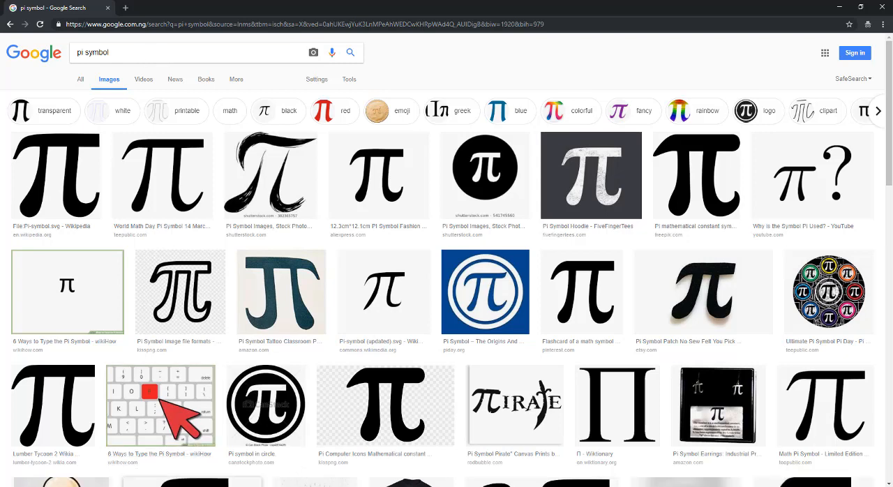
Check the logo's pi shape in CorelDRAW, then return to Chrome and open the preview of the Pinterest pi flashcard image.
click(155, 486)
click(280, 463)
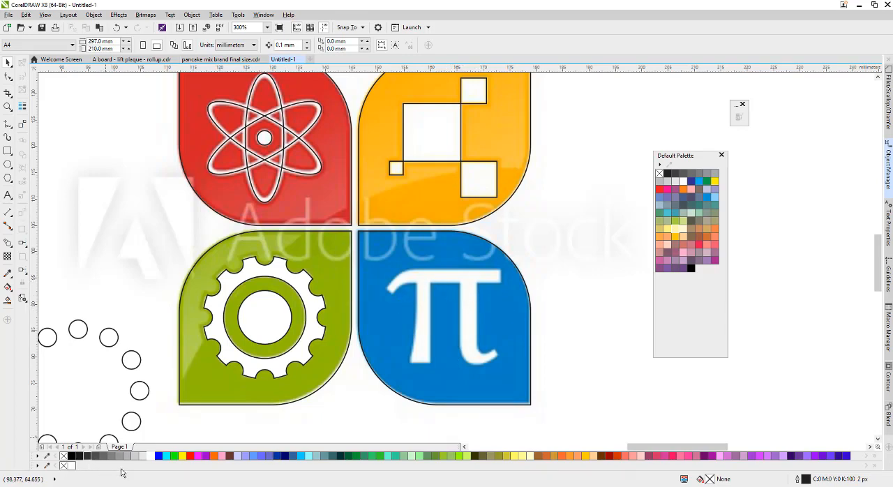
mouse_move(182, 486)
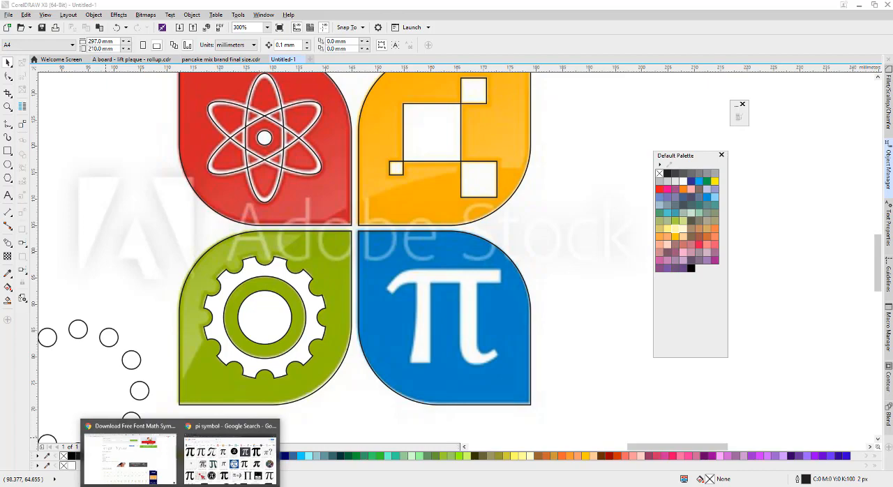
click(224, 451)
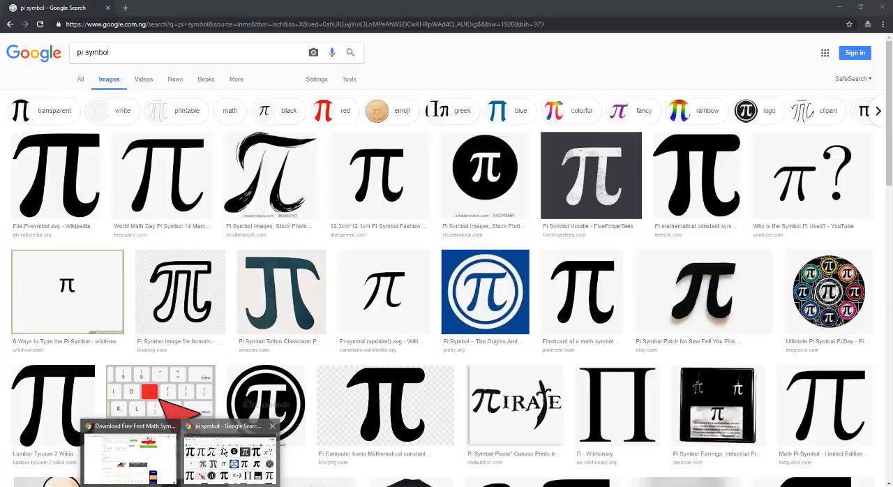
click(590, 298)
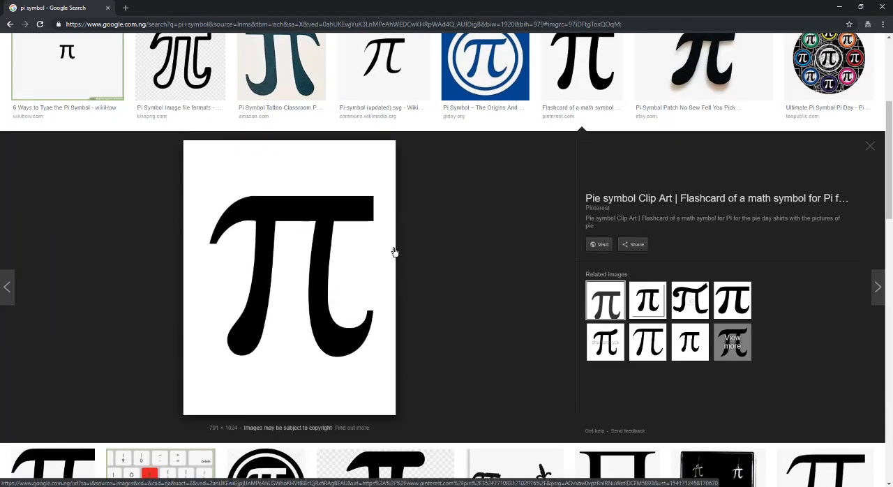
Look through the other pi image results and compare their shapes with the previewed flashcard symbol.
scroll(401, 307, up, 2)
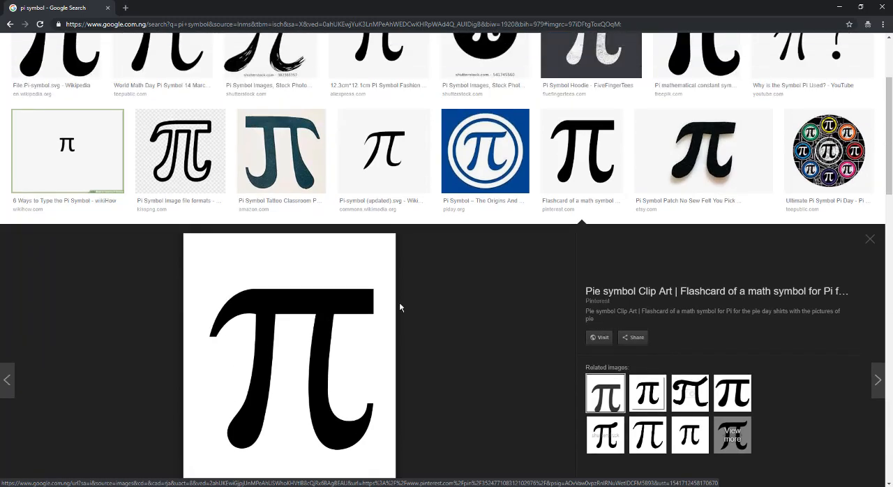
scroll(400, 307, down, 8)
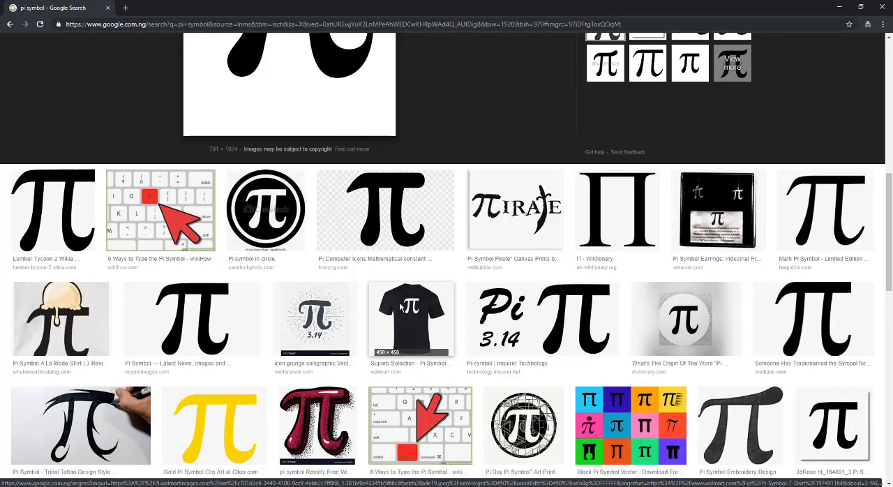
scroll(402, 307, up, 3)
scroll(399, 305, down, 3)
scroll(394, 303, up, 4)
scroll(338, 230, down, 2)
scroll(340, 249, up, 2)
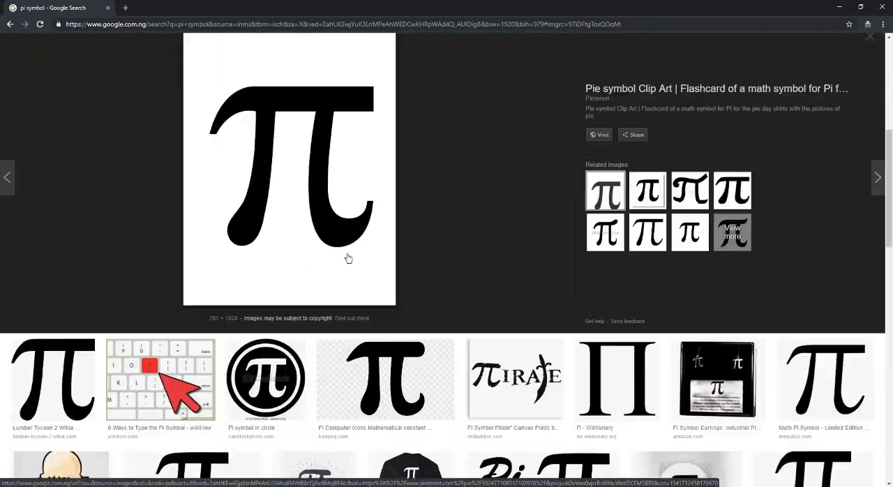
scroll(349, 256, down, 8)
scroll(349, 258, down, 5)
scroll(287, 281, up, 8)
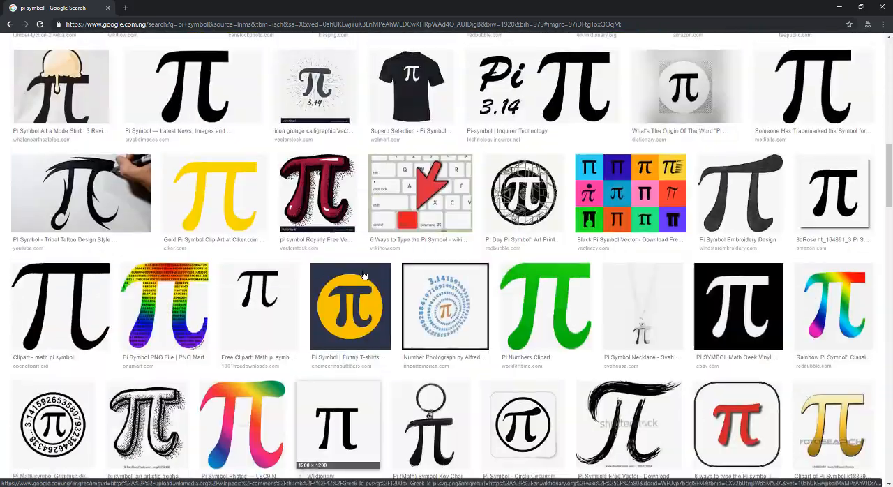
scroll(288, 280, up, 5)
scroll(286, 276, down, 1)
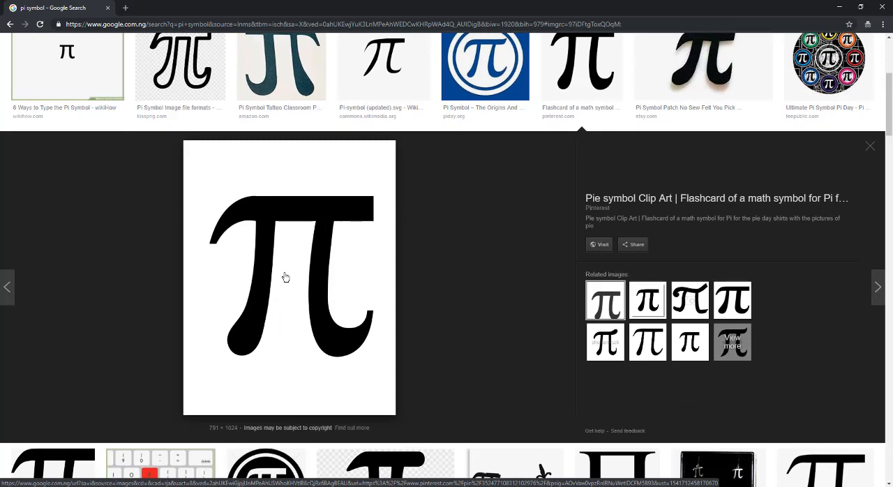
Copy the previewed pi image, paste it into the CorelDRAW drawing and move it clear of the logo.
right_click(305, 239)
click(349, 318)
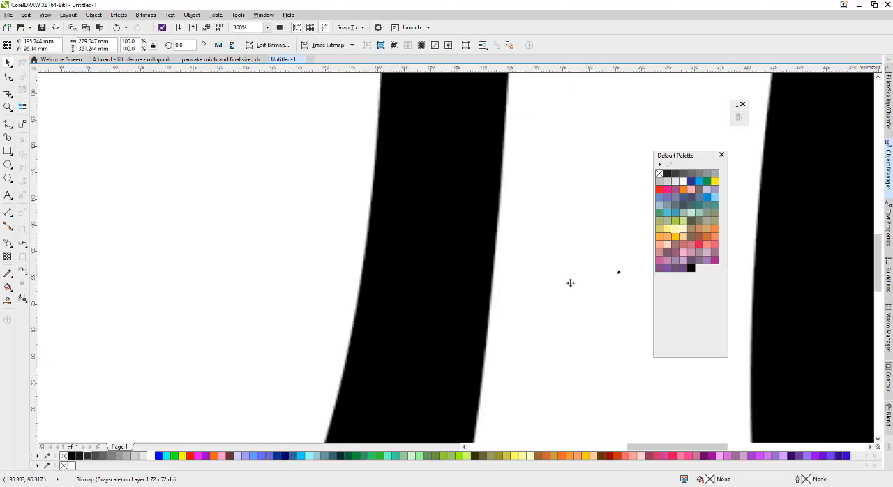
scroll(409, 295, down, 3)
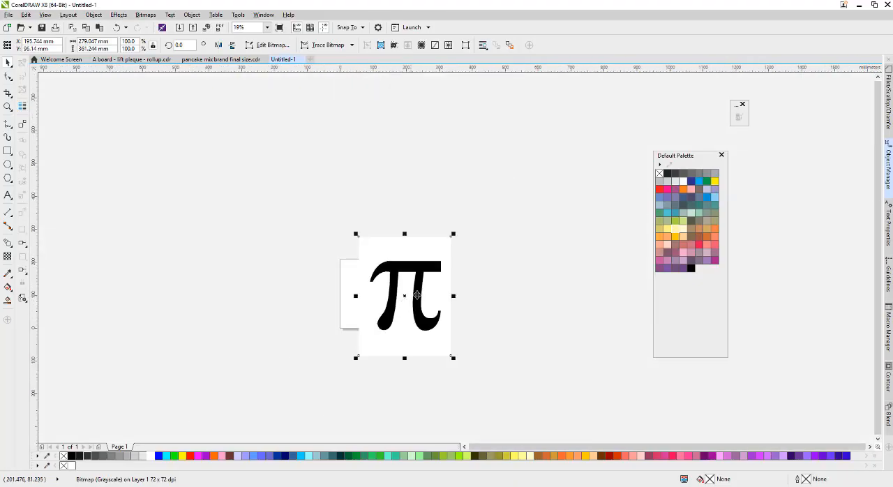
drag(369, 291, 458, 259)
Scale the pasted pi bitmap proportionally to about 91 × 118 mm beside the logo.
scroll(433, 282, up, 2)
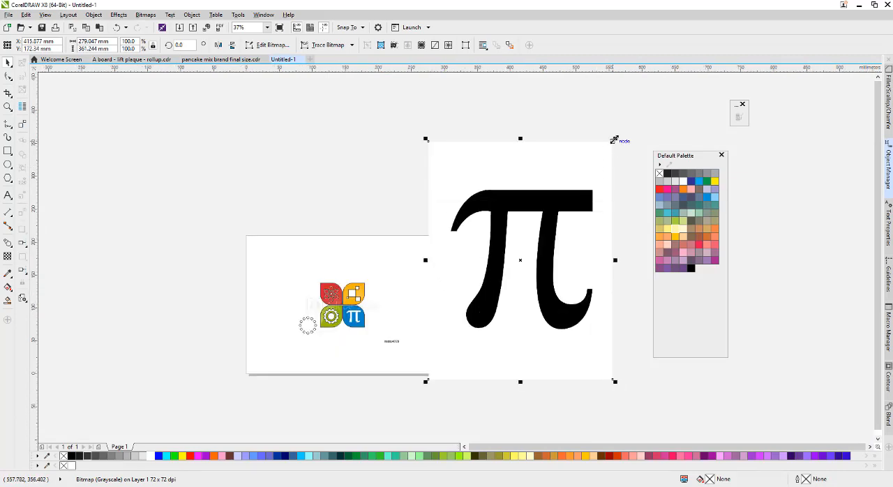
drag(614, 140, 409, 276)
scroll(413, 296, up, 2)
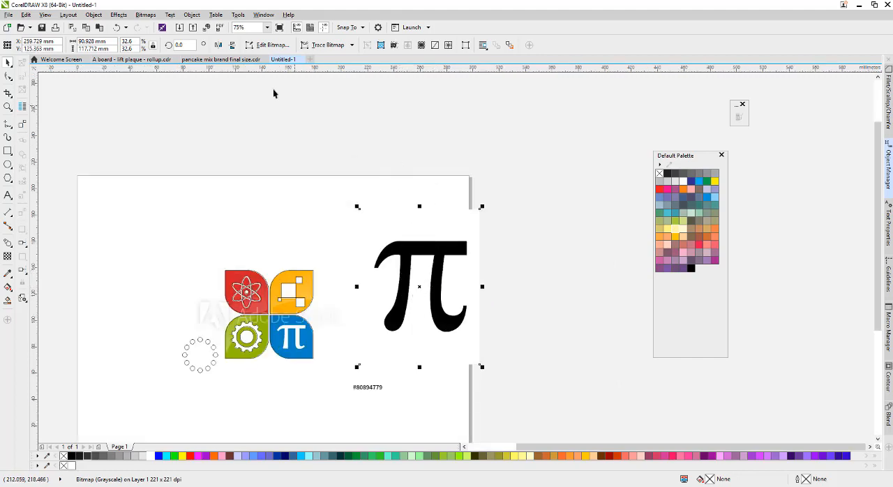
Quick Trace the pi bitmap and move the traced result to the empty area outside the page.
click(144, 15)
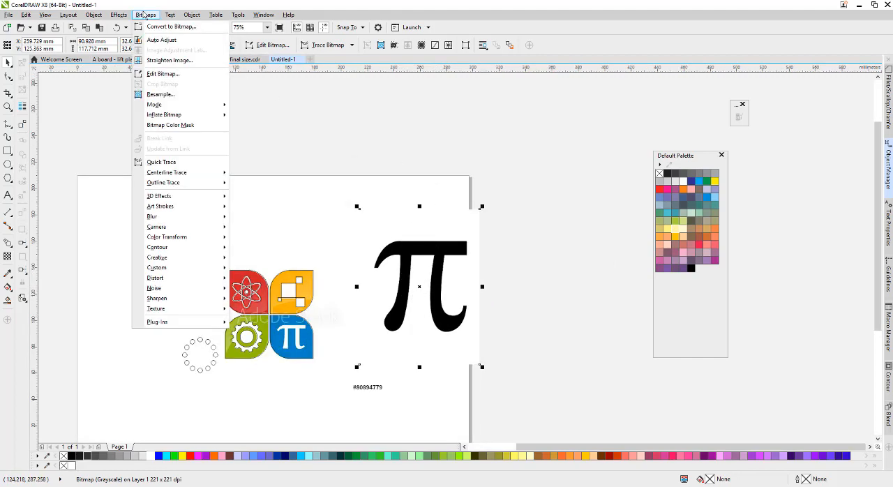
click(179, 162)
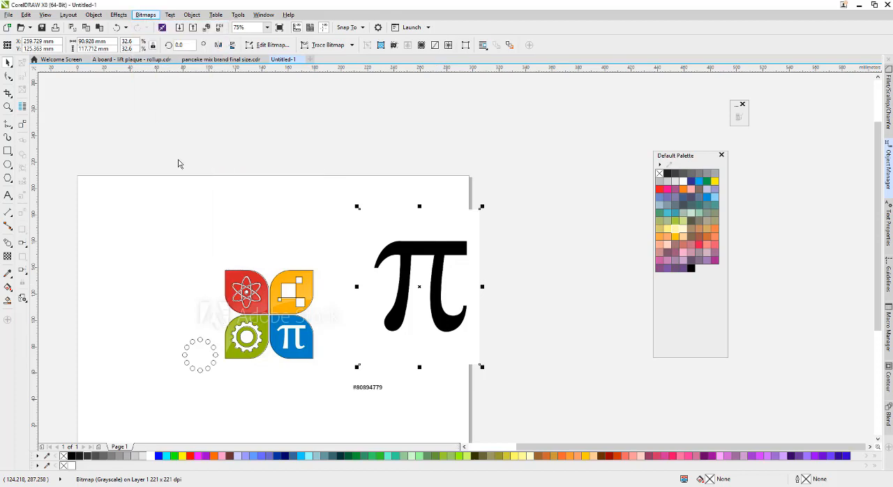
mouse_move(438, 284)
mouse_down()
mouse_move(552, 275)
mouse_move(571, 210)
mouse_up()
Delete the original pi bitmap and move the traced group back onto the page beside the logo.
click(423, 283)
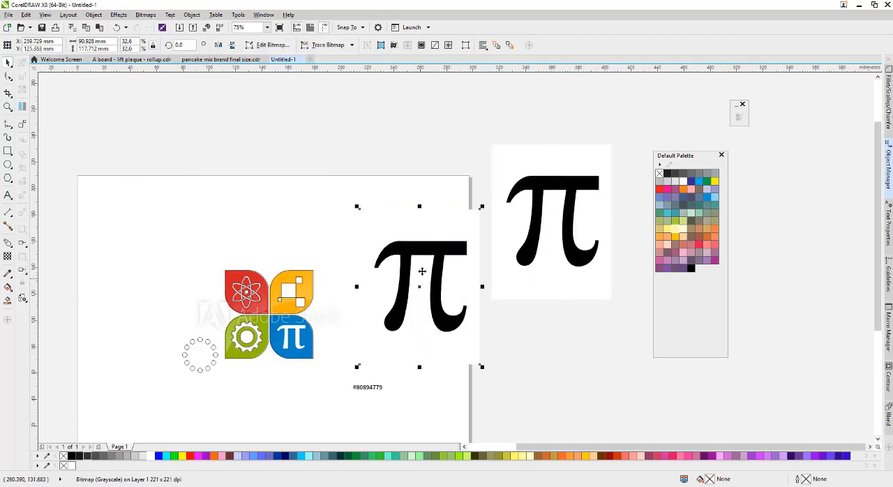
drag(402, 280, 383, 250)
key(Delete)
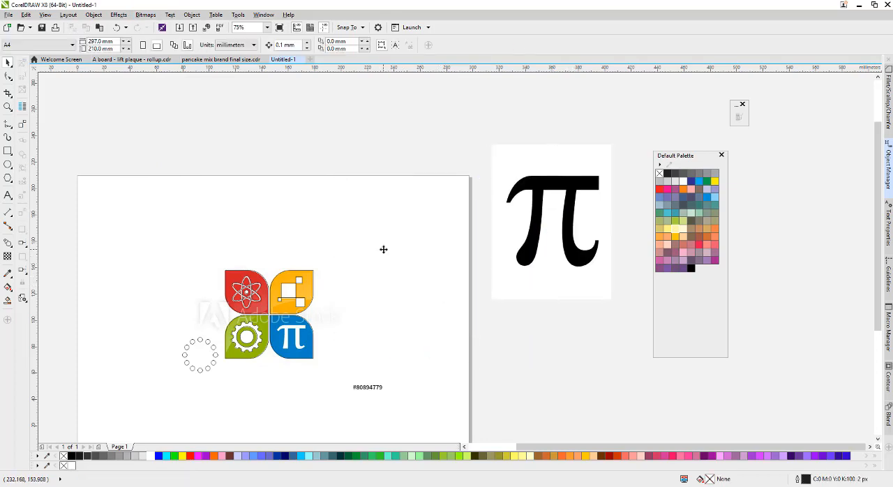
click(526, 239)
drag(527, 239, 387, 284)
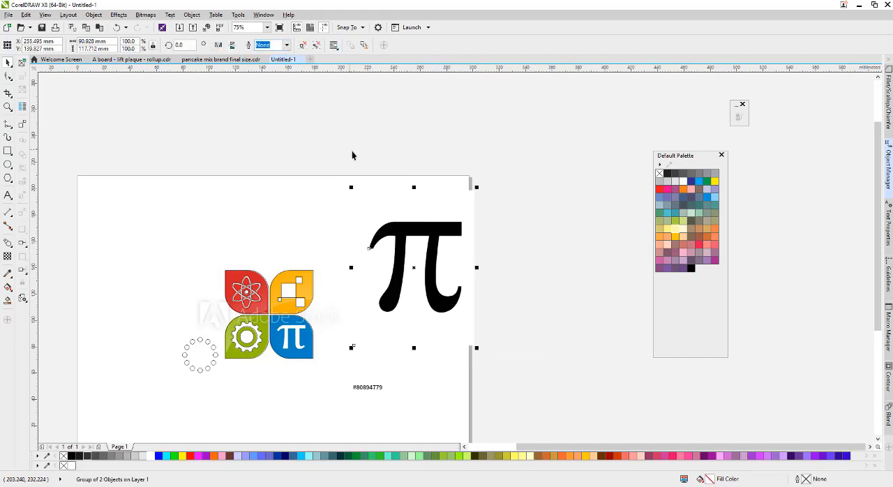
Ungroup the traced pi result and delete its white background shape.
click(303, 46)
click(327, 110)
click(454, 192)
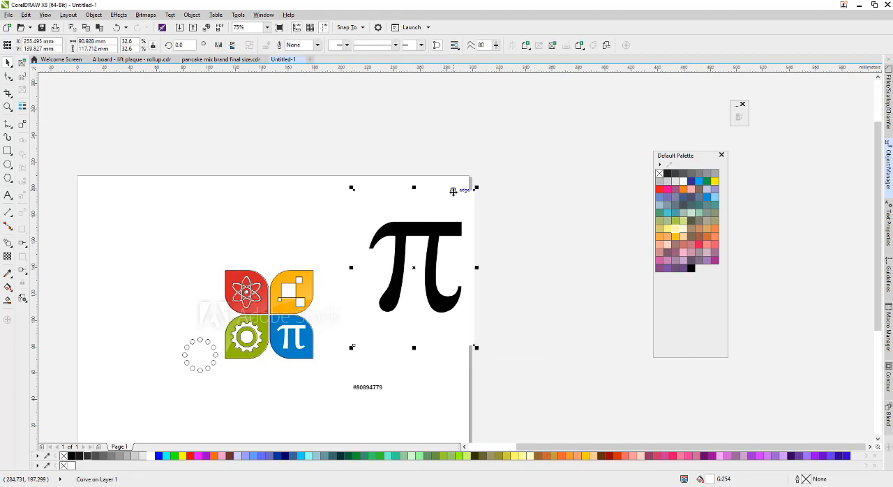
key(Delete)
Scale the traced pi curve to about 23 mm wide and move it next to the blue leaf.
click(460, 221)
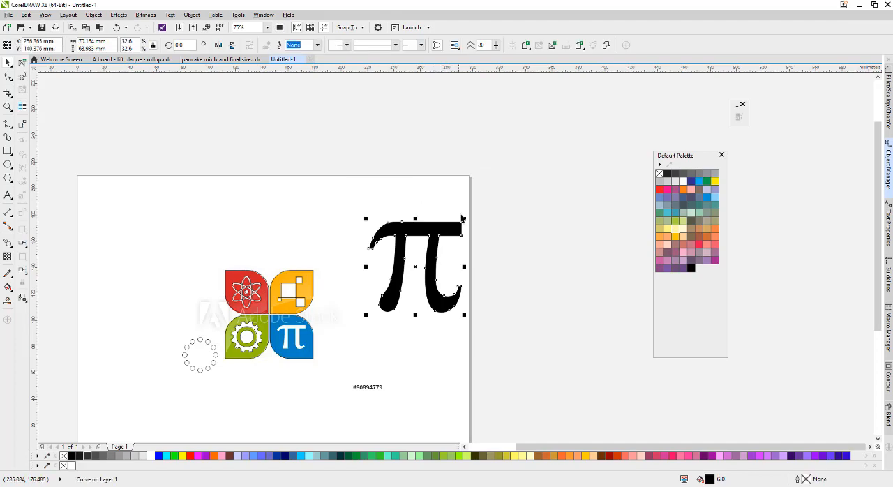
drag(466, 219, 398, 283)
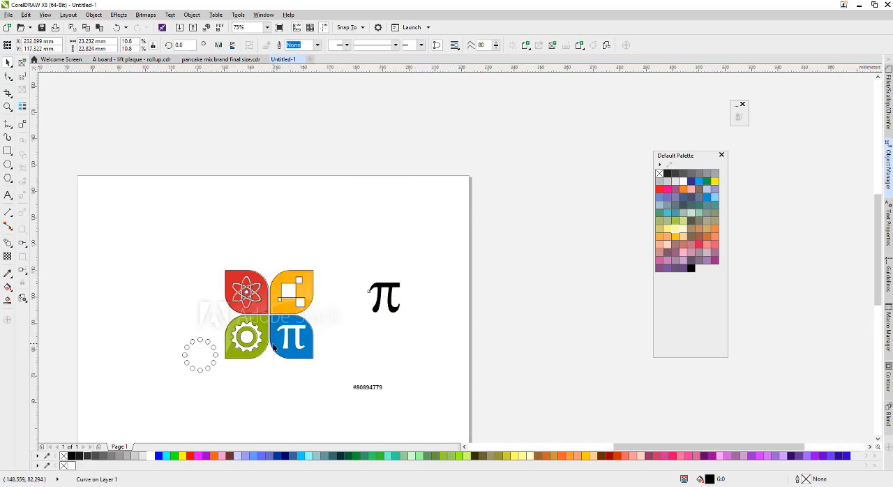
scroll(288, 337, up, 2)
drag(496, 248, 397, 329)
scroll(301, 337, up, 2)
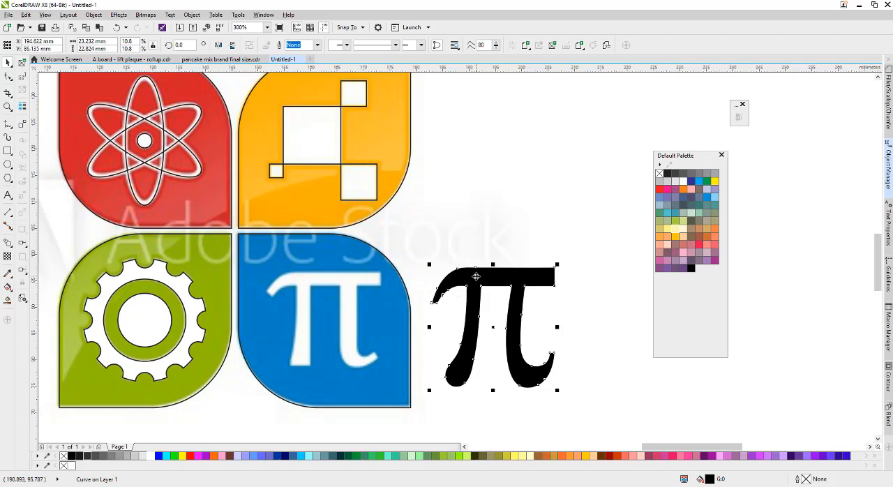
Place the pi curve over the blue leaf's pi symbol and scale it to about 20.6 × 20.3 mm.
drag(433, 289, 335, 280)
scroll(335, 275, down, 2)
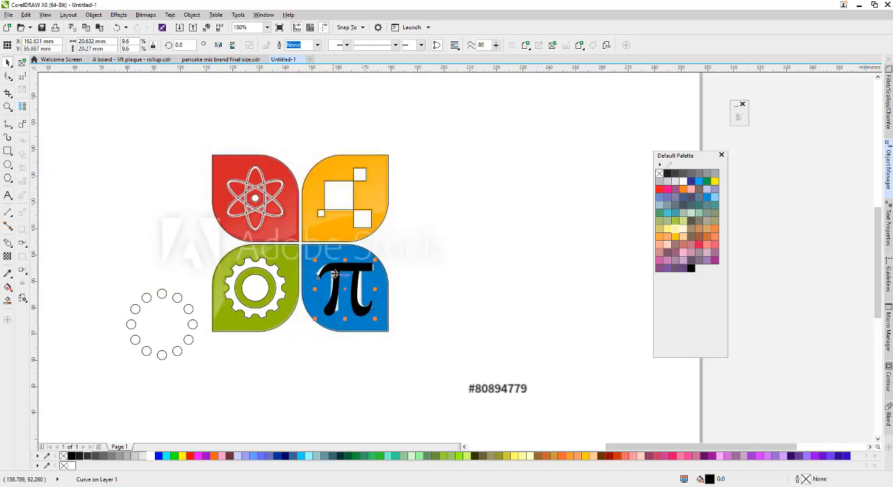
scroll(335, 275, up, 2)
Fill the pi leaf with blue (C:100 M:20 Y:0 K:0), remove its outline, and fill the pi curve with white.
click(377, 236)
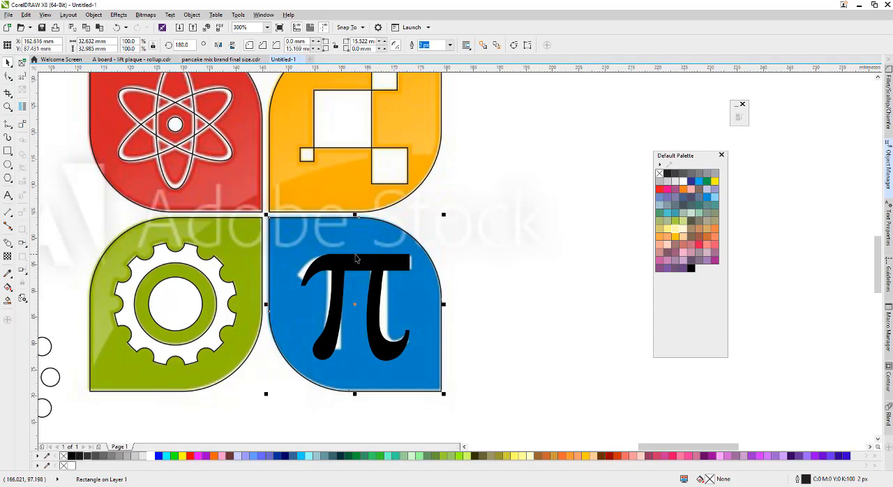
click(706, 198)
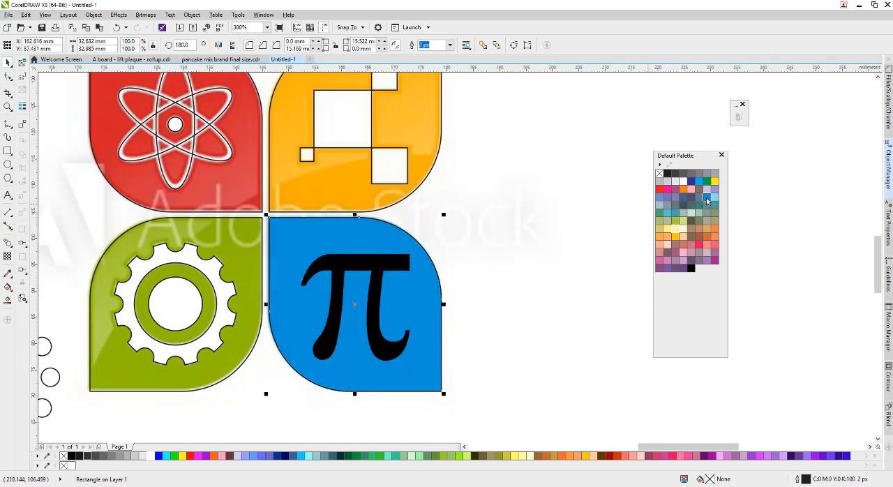
click(403, 263)
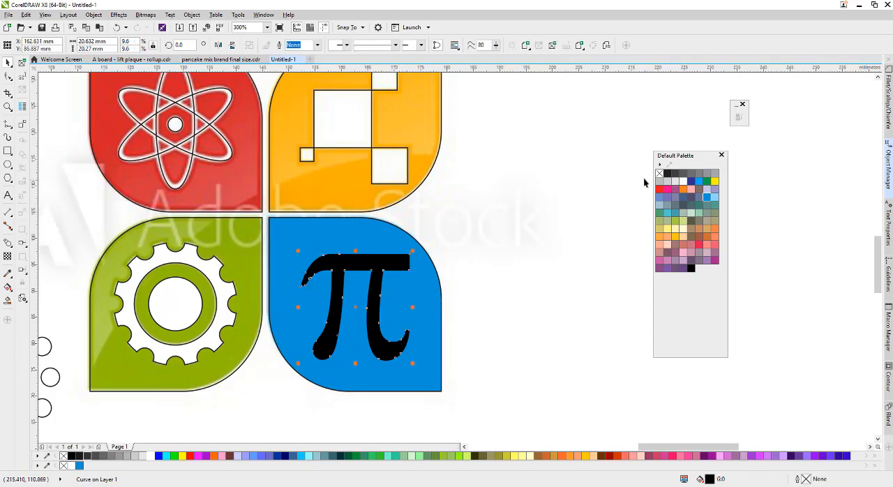
click(683, 183)
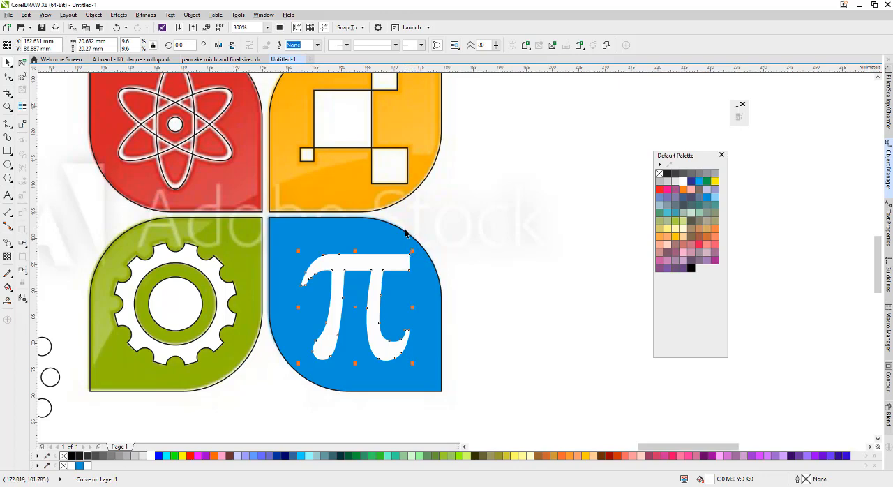
click(406, 233)
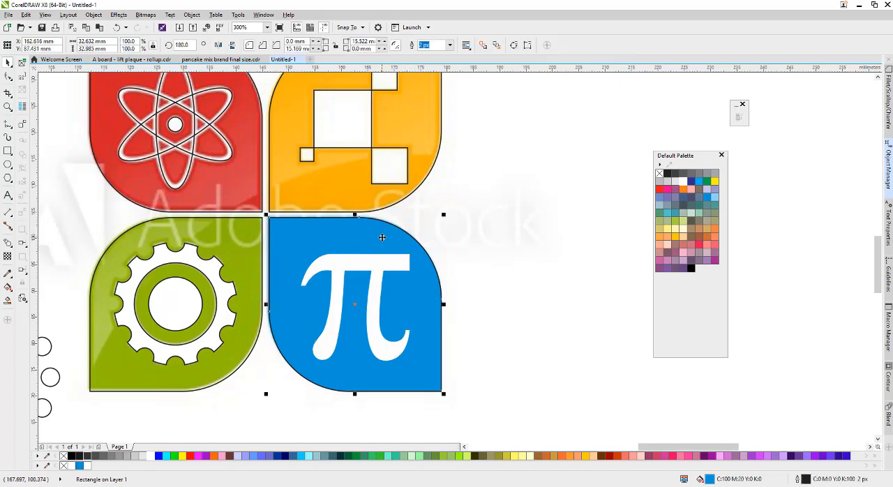
right_click(660, 173)
Fill the leaf holding the squares with amber yellow (C:0 M:20 Y:100 K:0) and remove its outline.
click(320, 209)
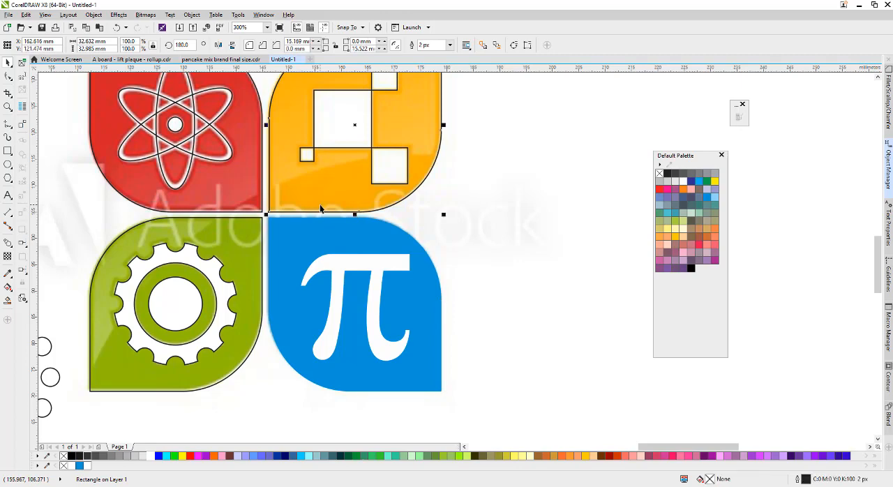
click(675, 236)
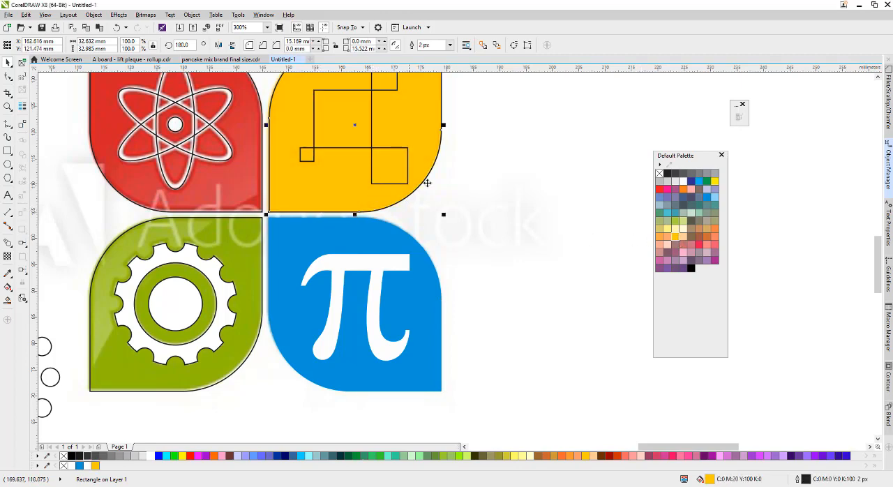
scroll(463, 254, down, 2)
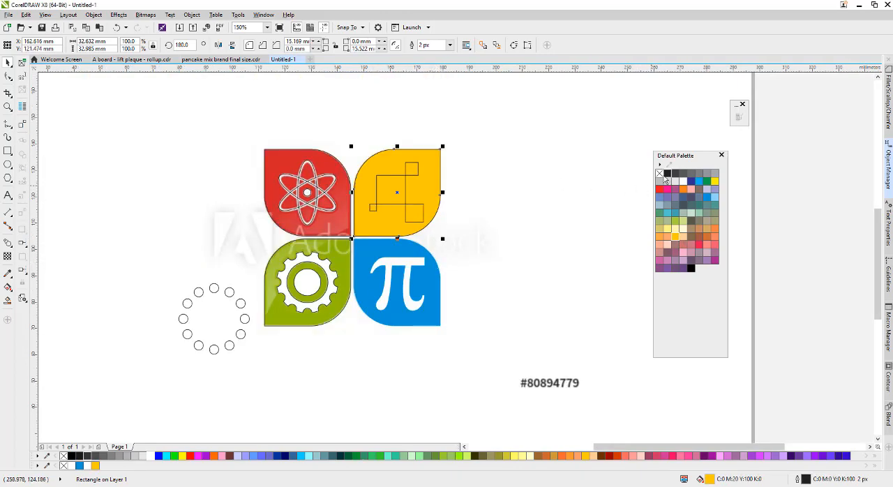
scroll(394, 181, up, 2)
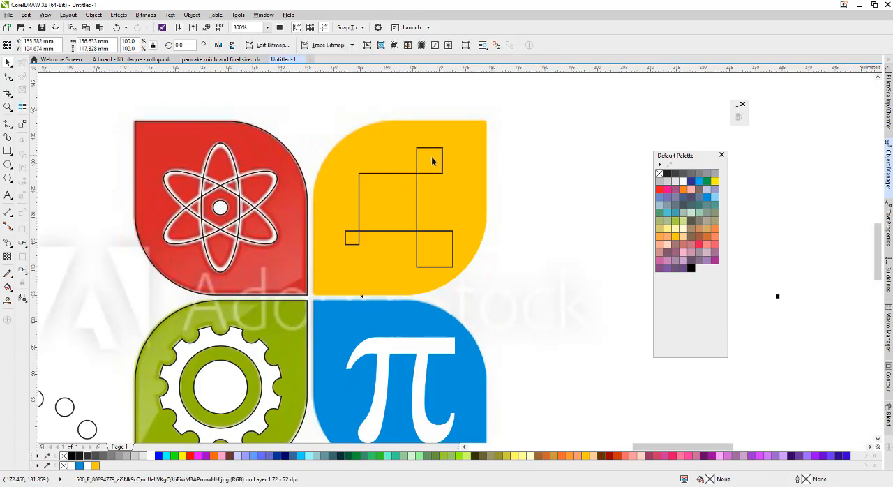
Fill all four squares on the yellow leaf with white and remove their outlines.
click(427, 173)
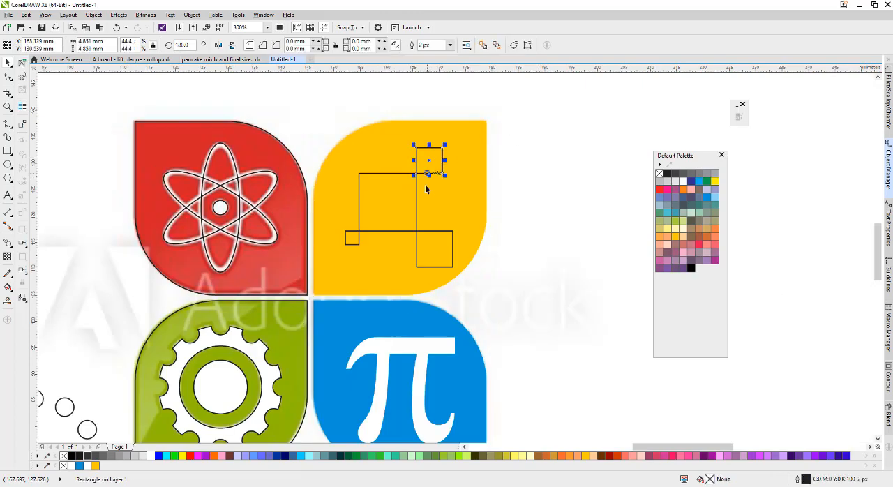
shift+click(396, 210)
shift+click(427, 248)
shift+click(350, 241)
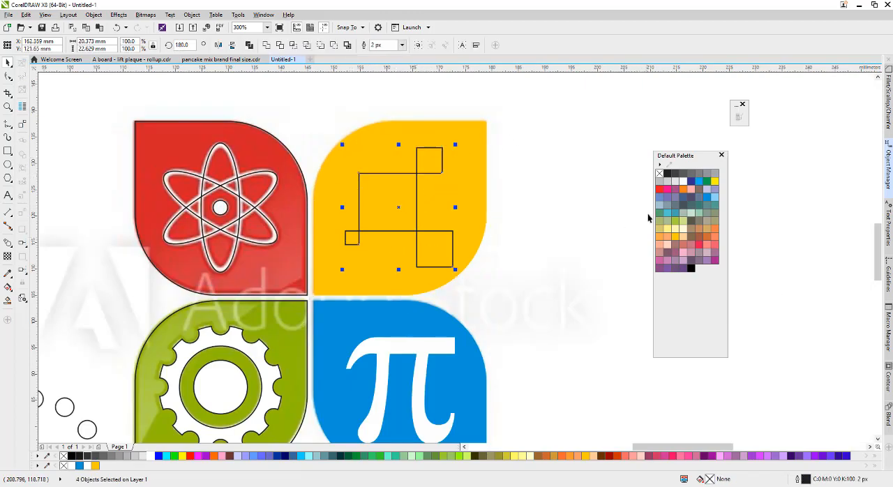
click(683, 181)
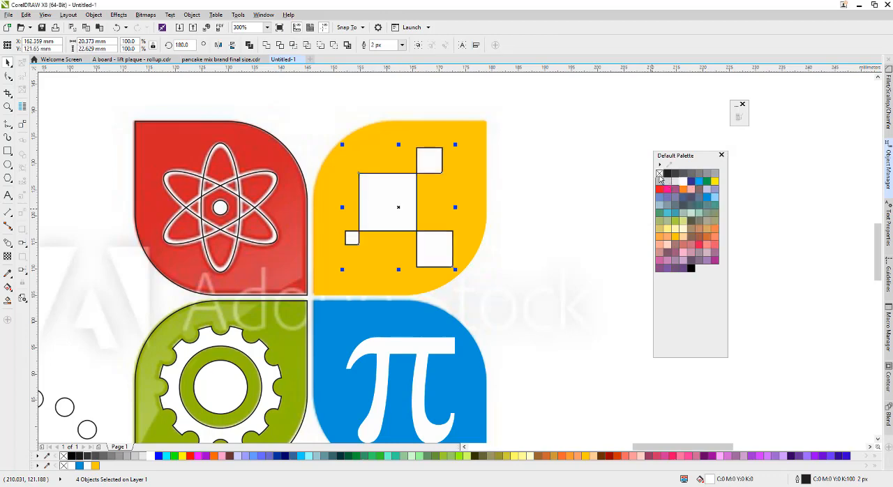
right_click(659, 173)
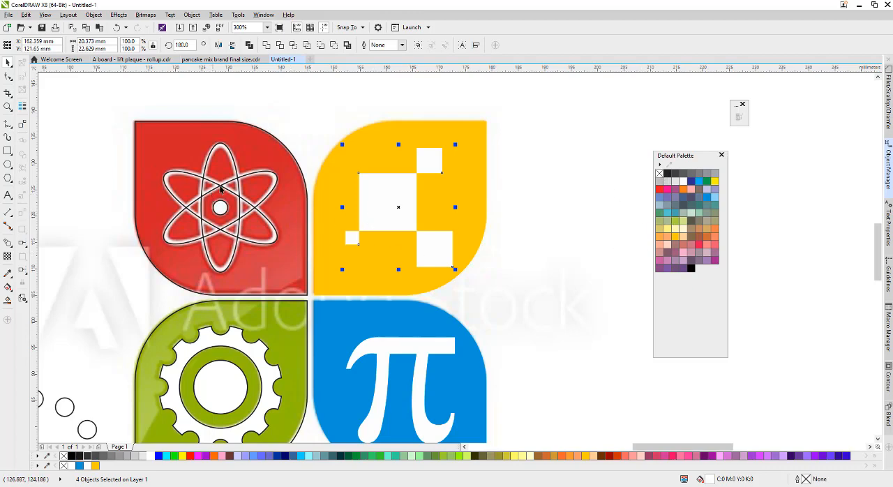
Set the outline width of the atom's vertical ellipse to 8 px.
scroll(220, 150, up, 1)
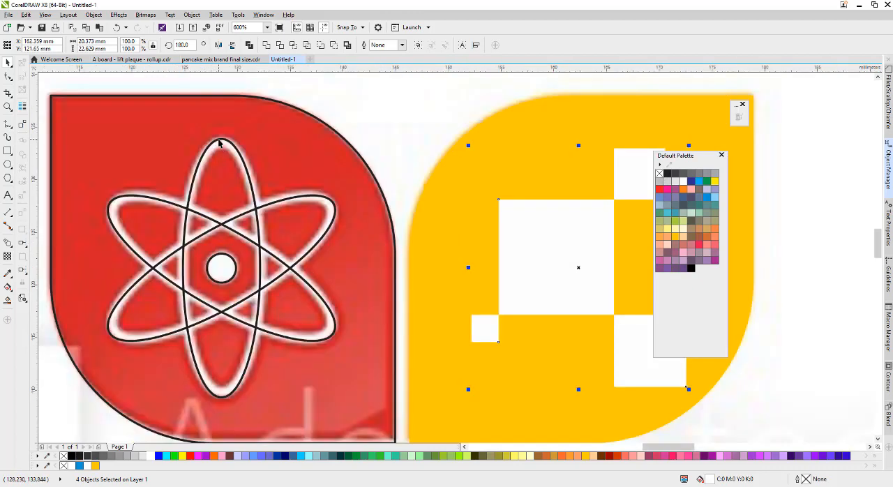
click(219, 143)
scroll(222, 141, up, 1)
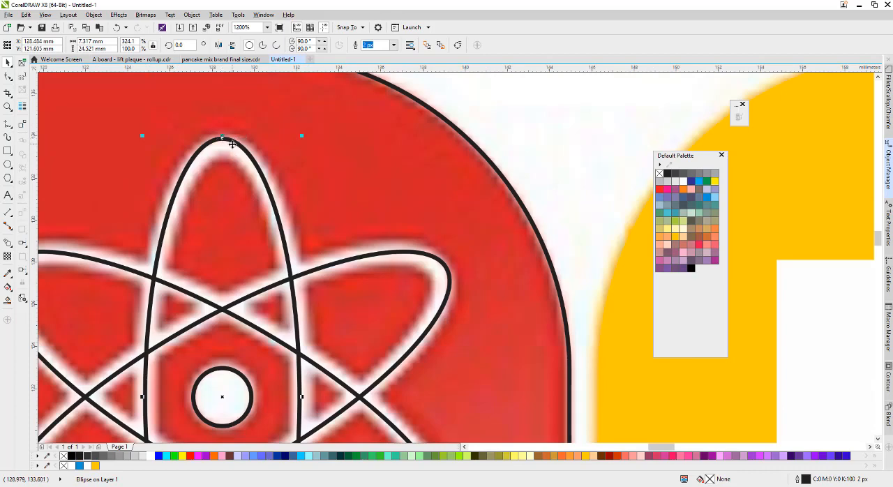
scroll(233, 143, down, 1)
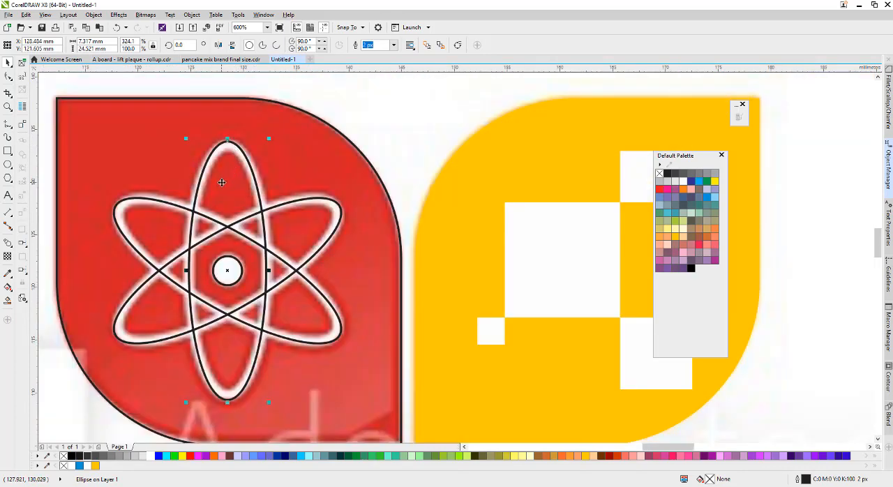
scroll(210, 162, up, 1)
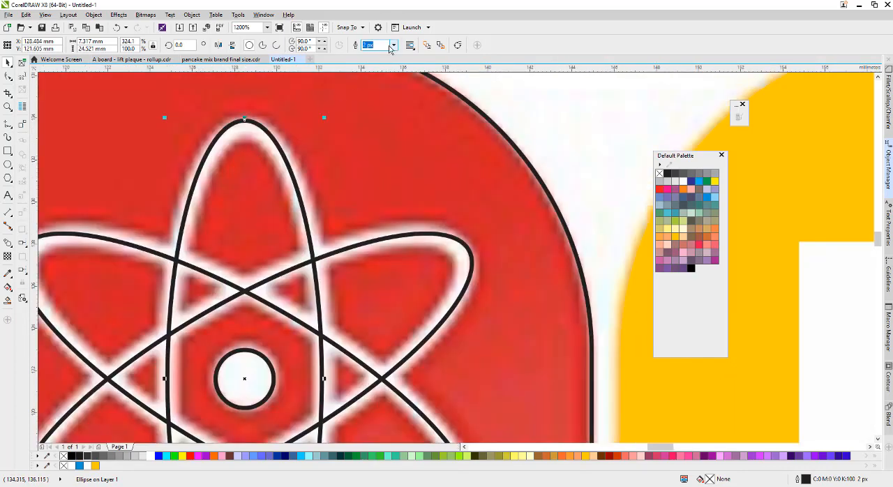
click(392, 46)
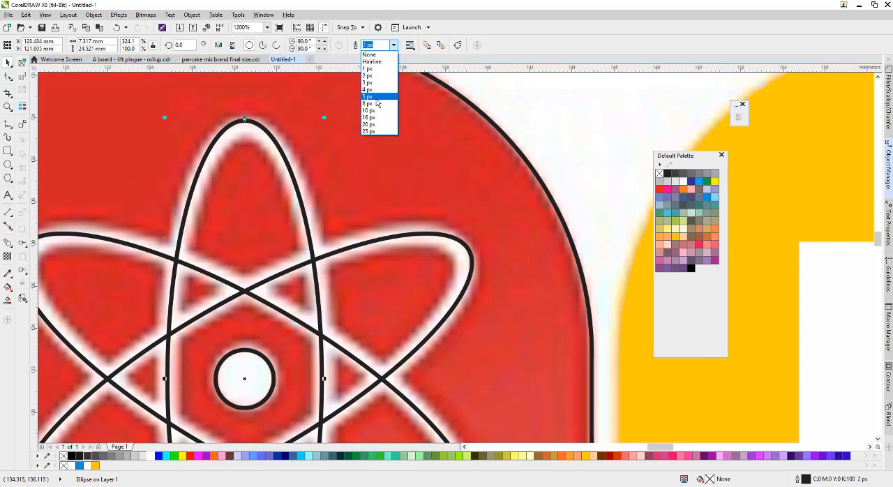
click(376, 96)
click(393, 45)
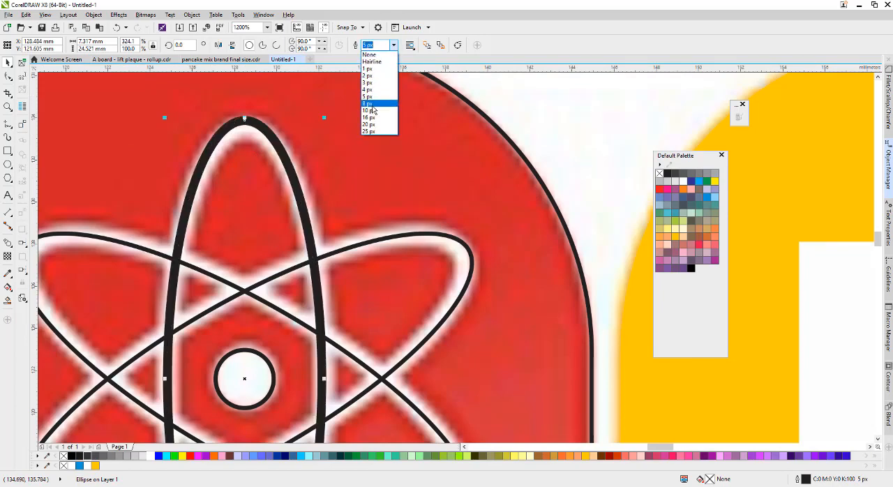
click(370, 103)
Give the atom's two tilted ellipses the same 8 px outline as the vertical ellipse.
scroll(372, 105, down, 1)
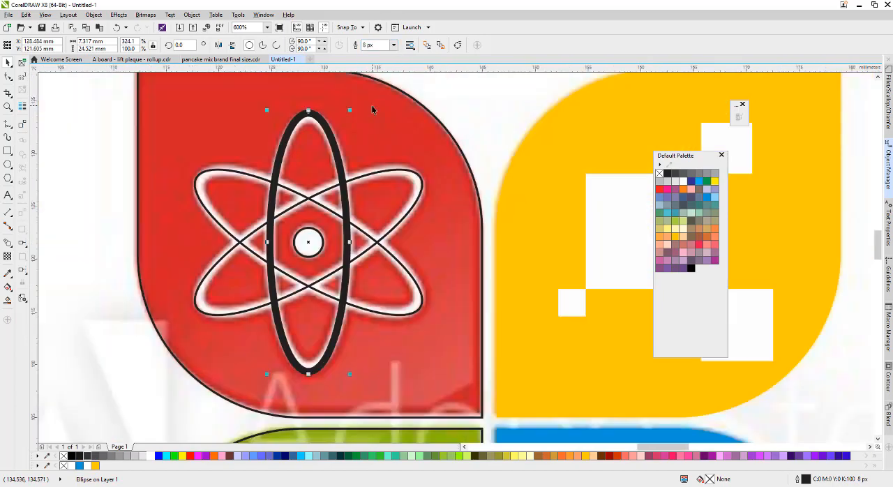
scroll(413, 178, up, 1)
click(415, 177)
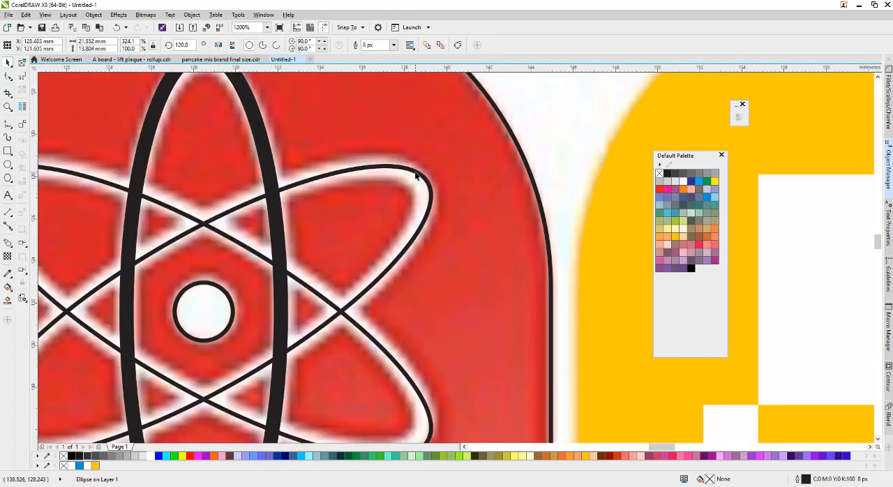
scroll(416, 174, down, 1)
key(ctrl+r)
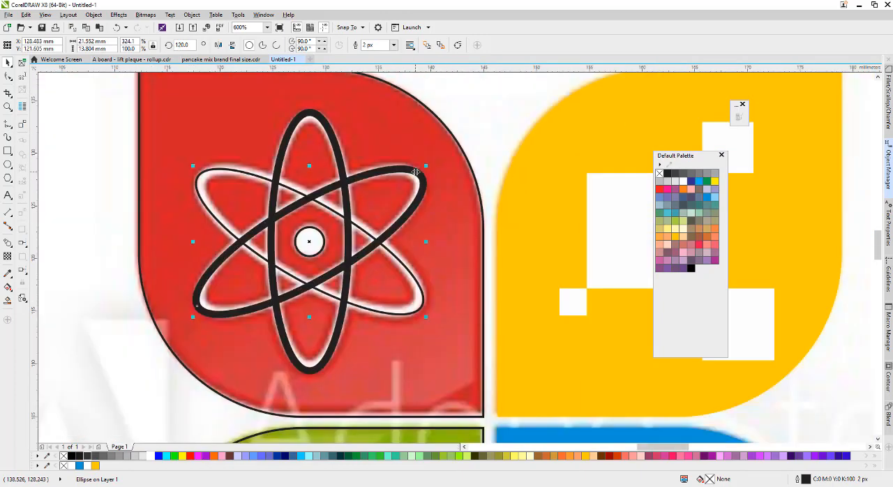
click(248, 177)
key(ctrl+r)
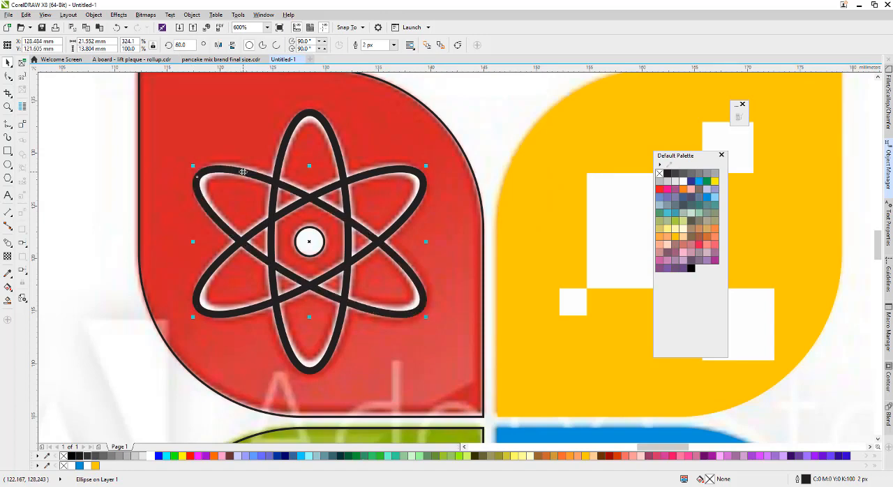
Colour the outlines of all three atom ellipses white.
shift+click(342, 160)
shift+click(366, 175)
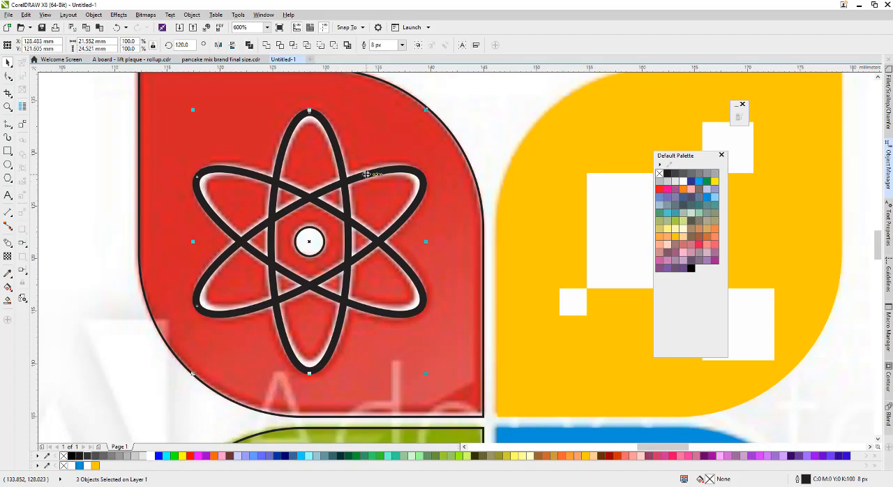
scroll(295, 192, down, 2)
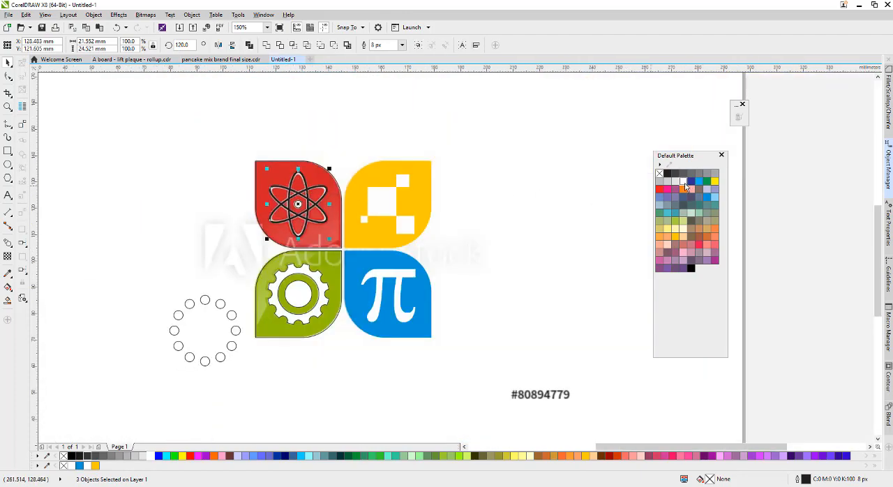
scroll(344, 184, up, 1)
scroll(233, 189, up, 1)
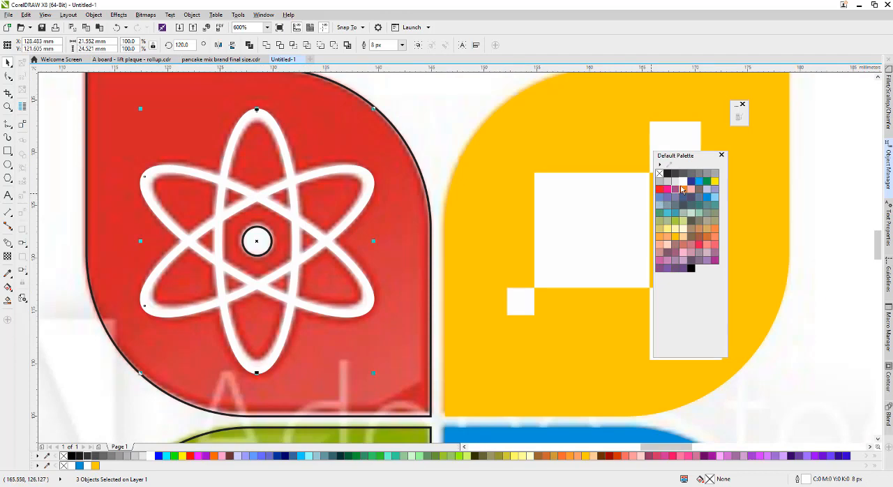
scroll(247, 256, down, 1)
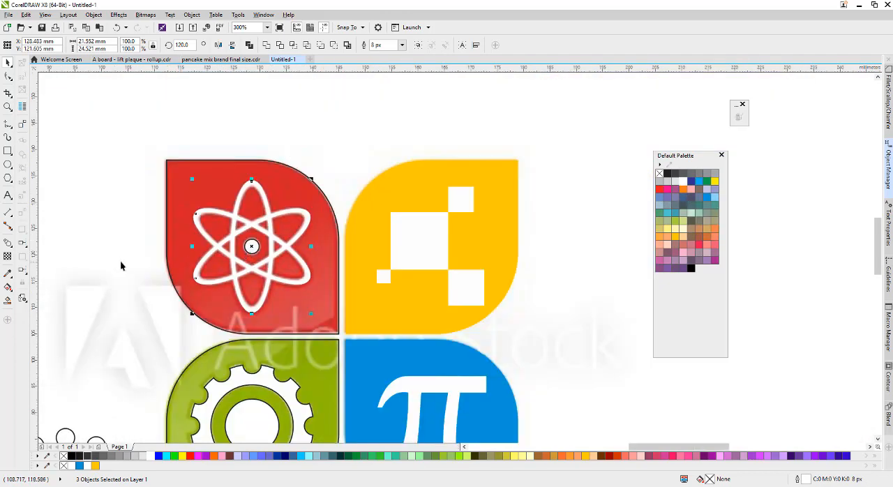
click(121, 263)
Fill the atom's centre circle with white and remove its outline.
scroll(265, 259, up, 1)
click(237, 251)
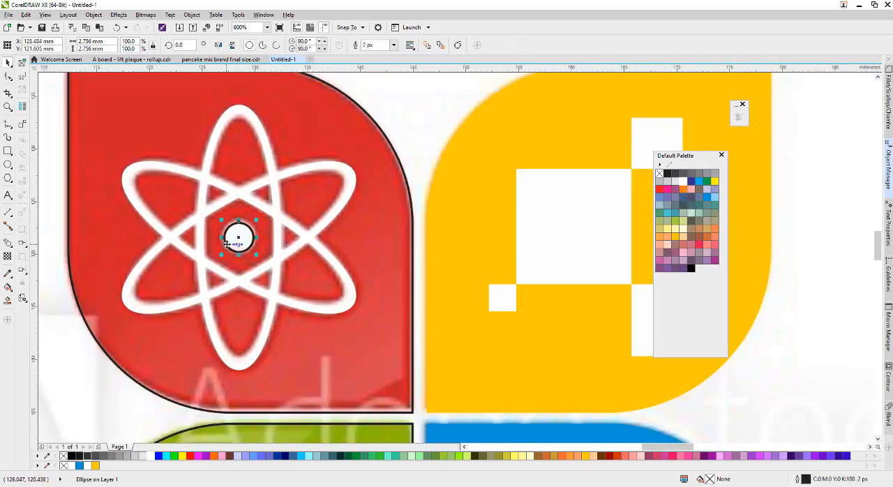
scroll(237, 251, up, 1)
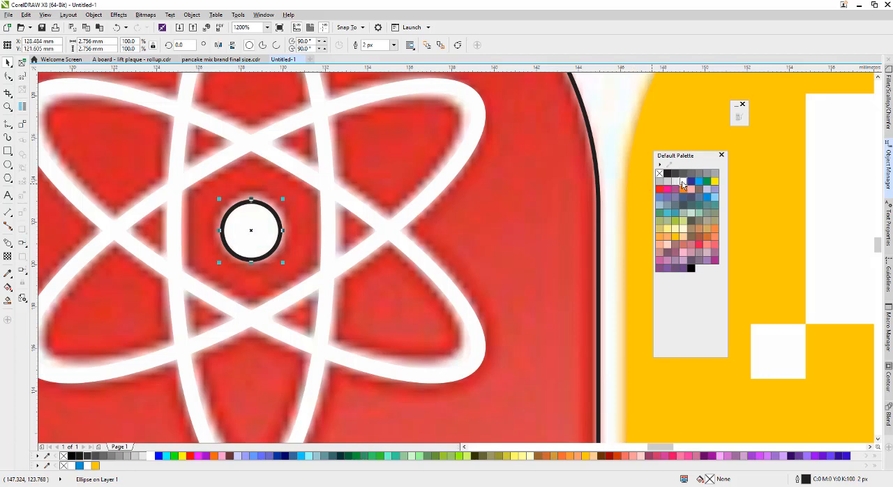
right_click(659, 173)
Fill the atom leaf with red (C:0 M:100 Y:100 K:0) and remove its outline.
scroll(334, 208, down, 2)
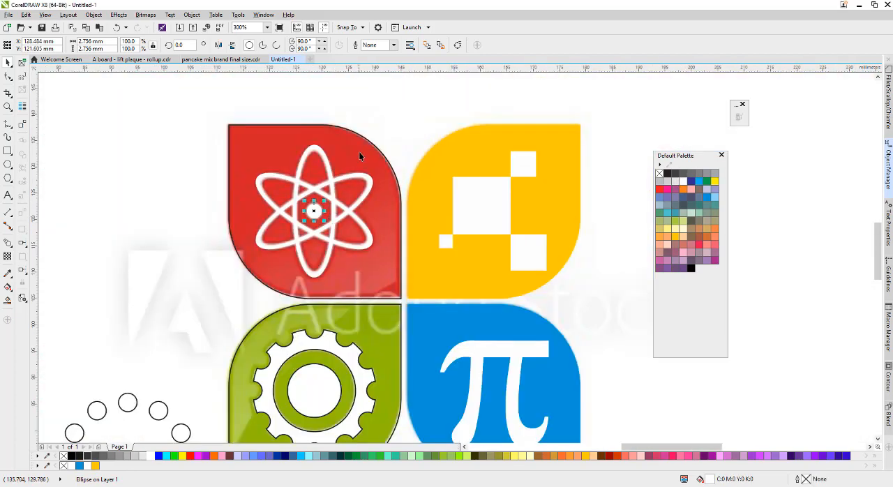
click(360, 156)
click(660, 188)
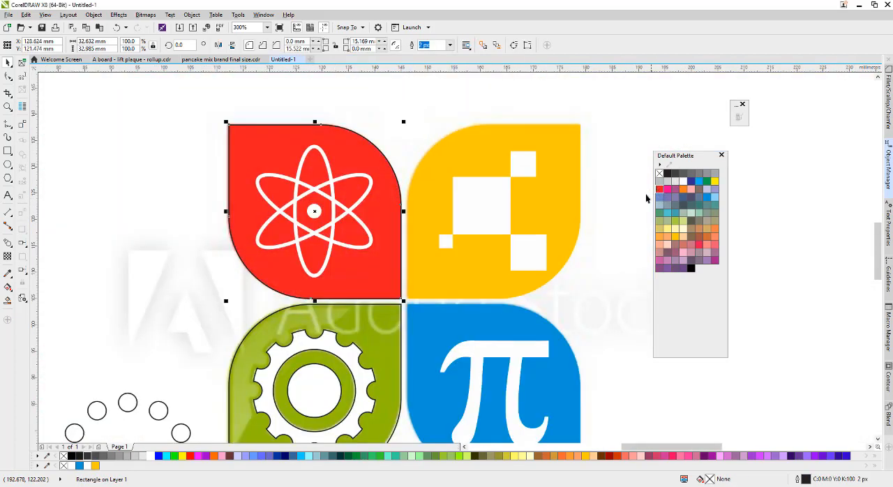
right_click(659, 173)
Fill the gear leaf with green (C:40 M:0 Y:100 K:0) and remove the outlines of the leaf and both gear shapes.
scroll(432, 212, down, 1)
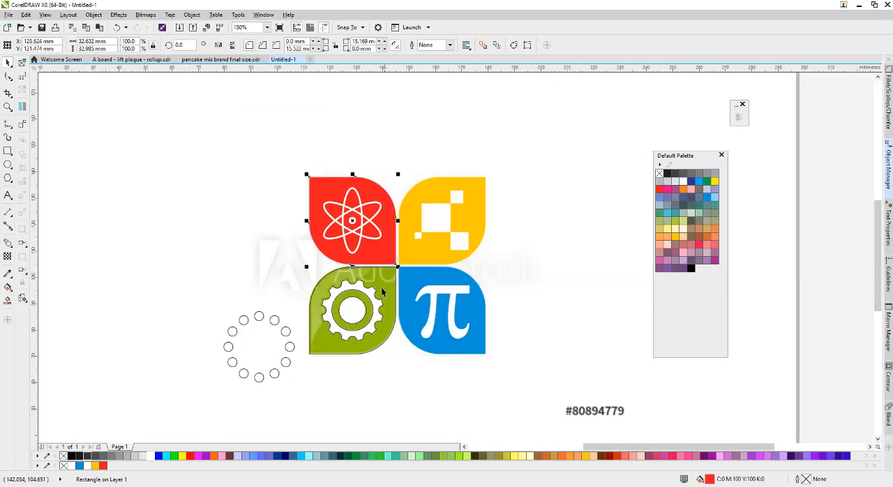
click(382, 293)
scroll(401, 279, up, 1)
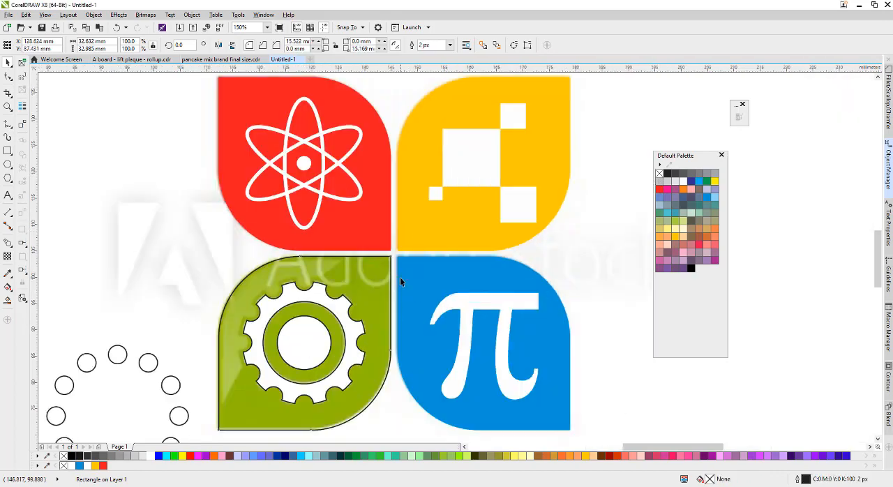
click(676, 222)
right_click(660, 173)
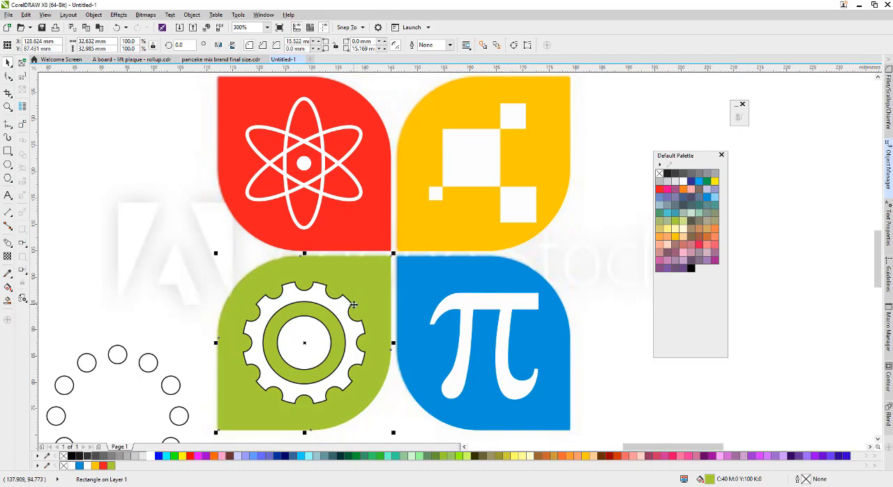
click(313, 337)
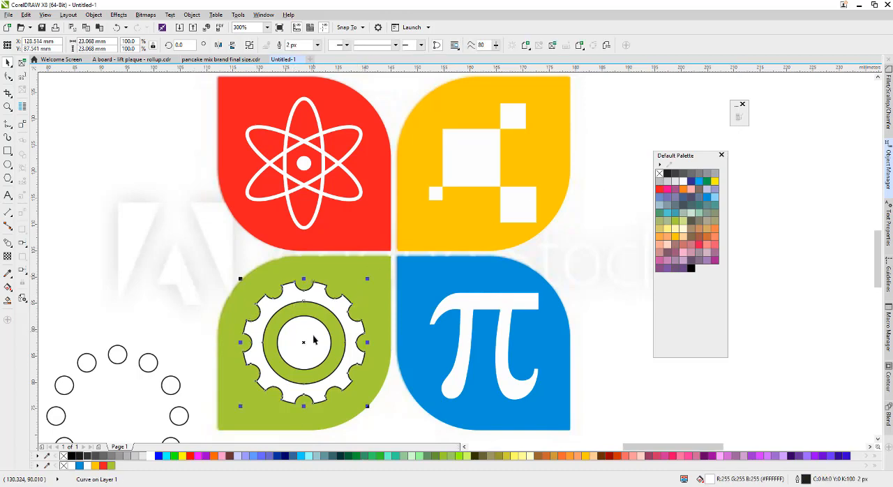
right_click(659, 173)
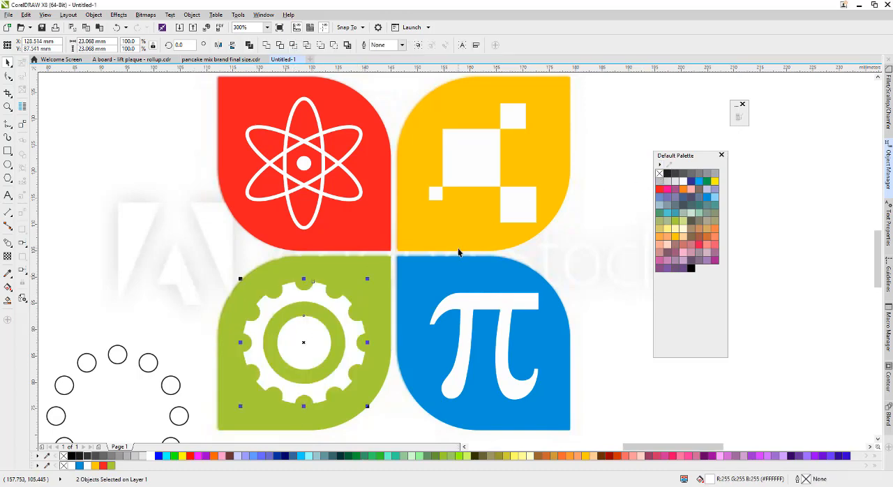
Delete the leftover ring of small circles and move the reference image off the traced logo, to its left.
scroll(461, 254, down, 1)
click(324, 247)
scroll(322, 244, down, 1)
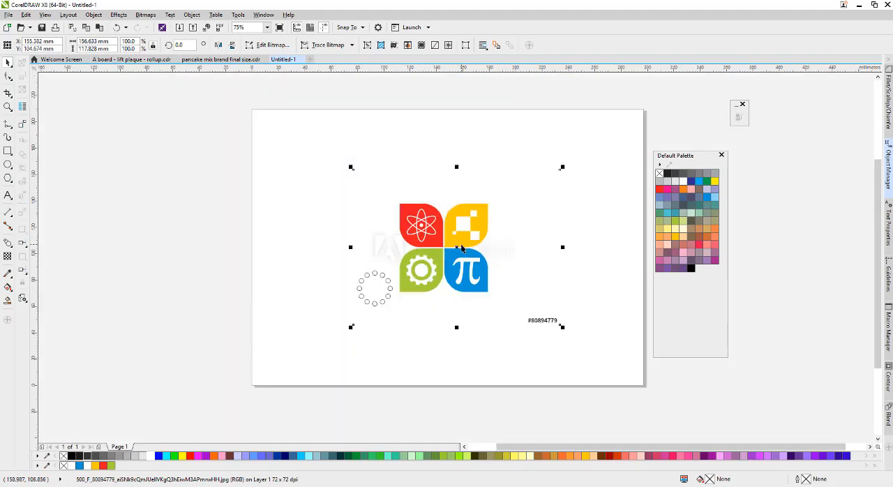
drag(294, 259, 399, 323)
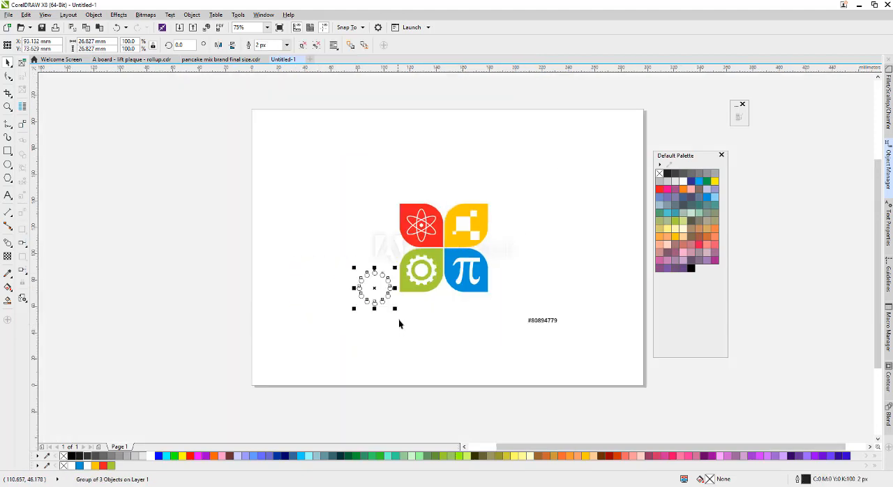
drag(514, 251, 293, 279)
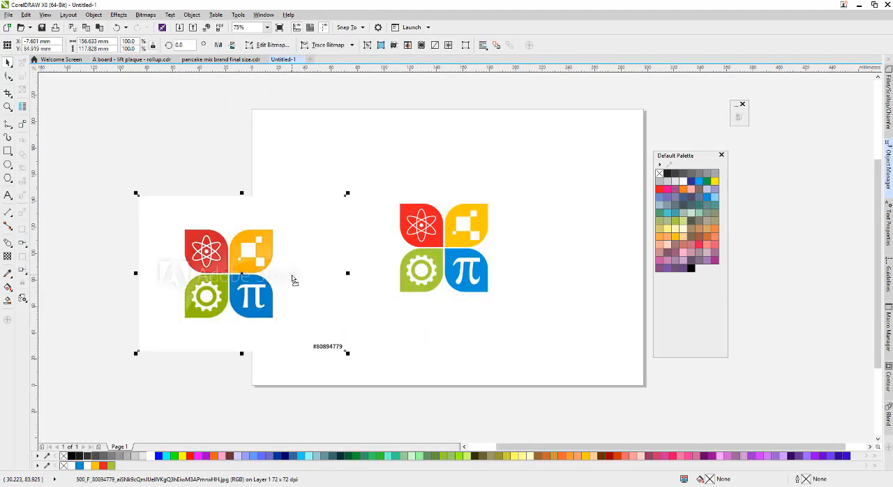
Delete the reference image beside the traced logo.
scroll(361, 248, up, 1)
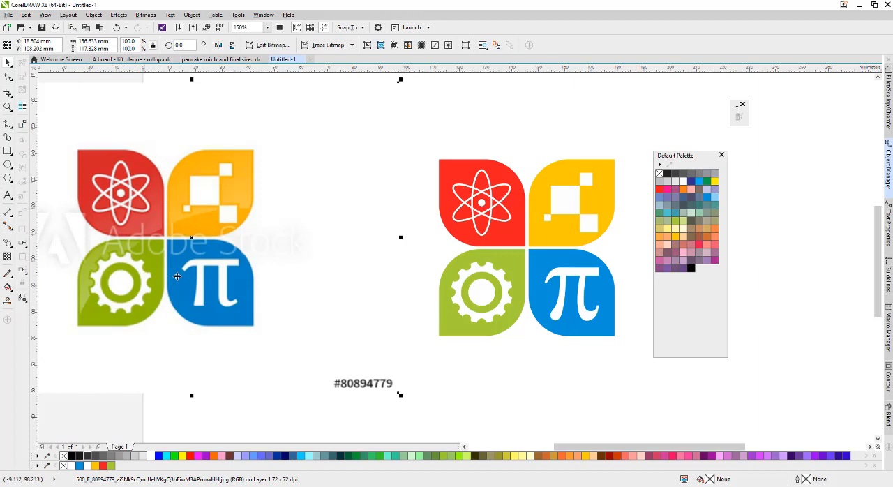
click(565, 277)
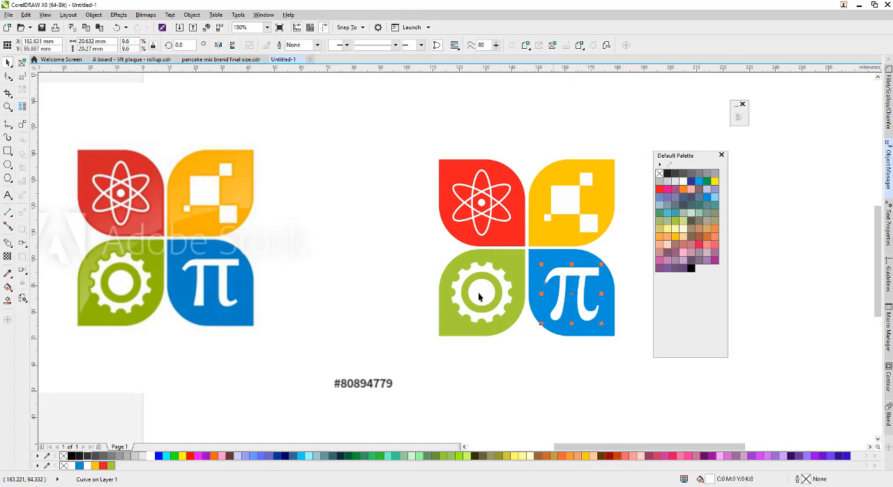
click(272, 280)
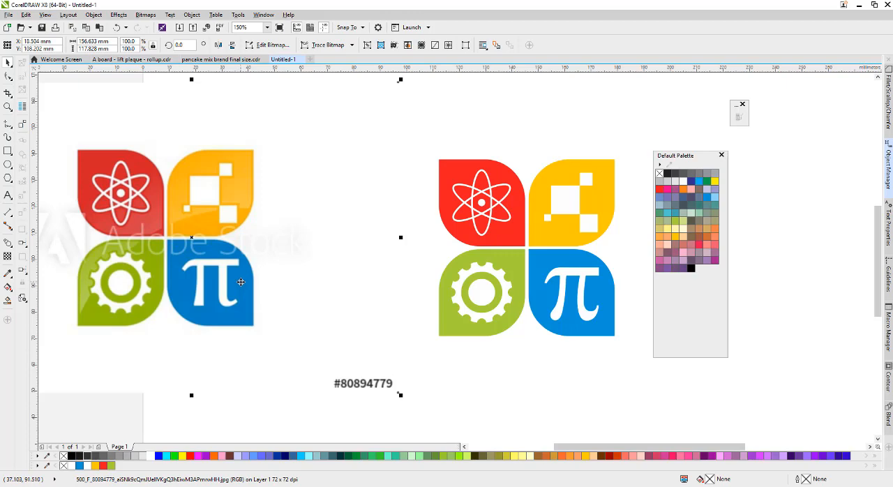
key(Delete)
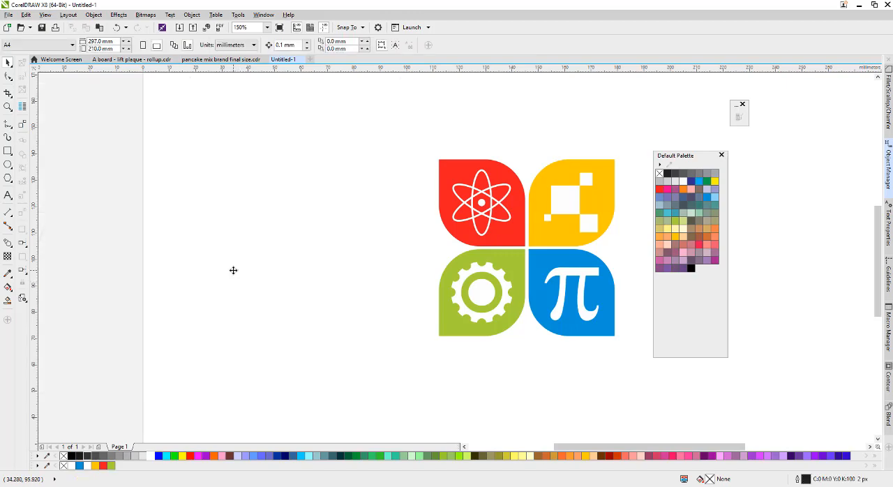
Move the floating colour palette farther away from the logo.
scroll(176, 199, down, 1)
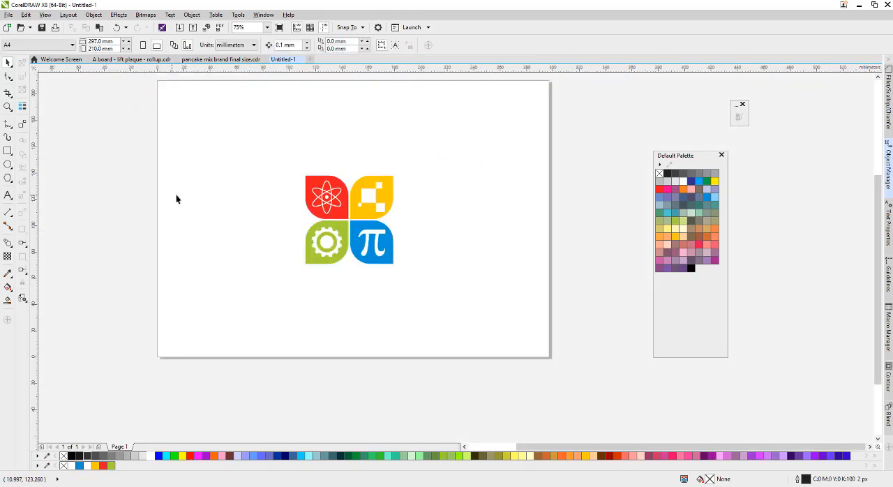
key(z)
drag(283, 163, 428, 283)
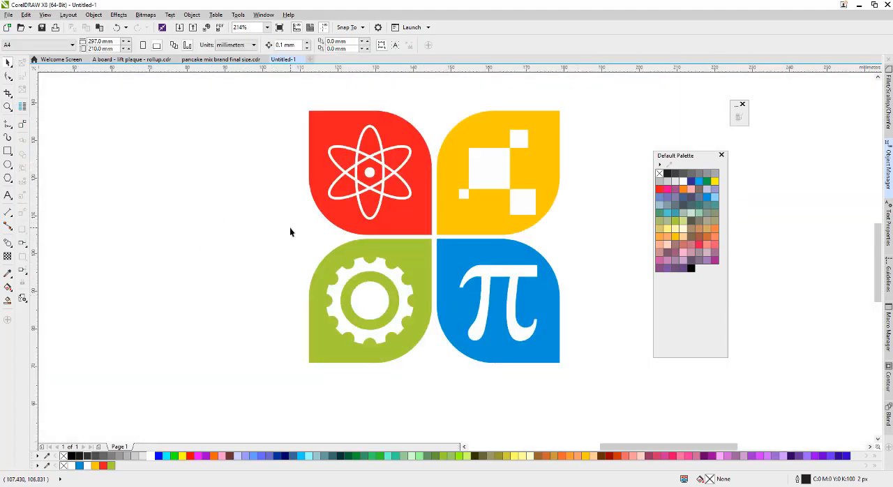
drag(676, 161, 736, 159)
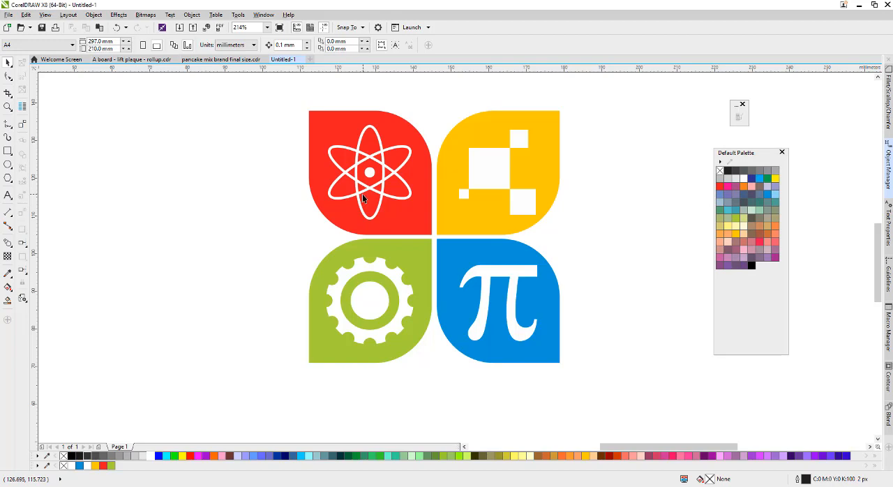
Scale the whole logo up to about 176 × 177 mm on the page and deselect it.
scroll(361, 194, down, 4)
drag(334, 141, 473, 277)
scroll(550, 258, up, 2)
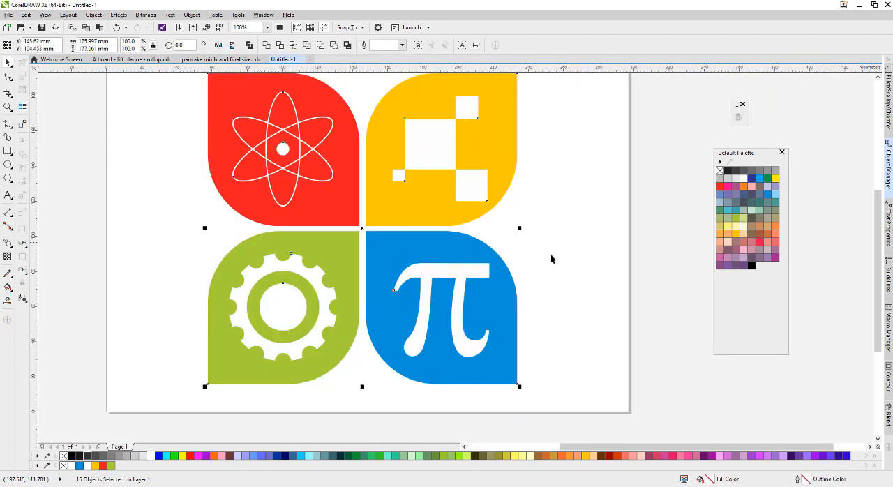
click(550, 259)
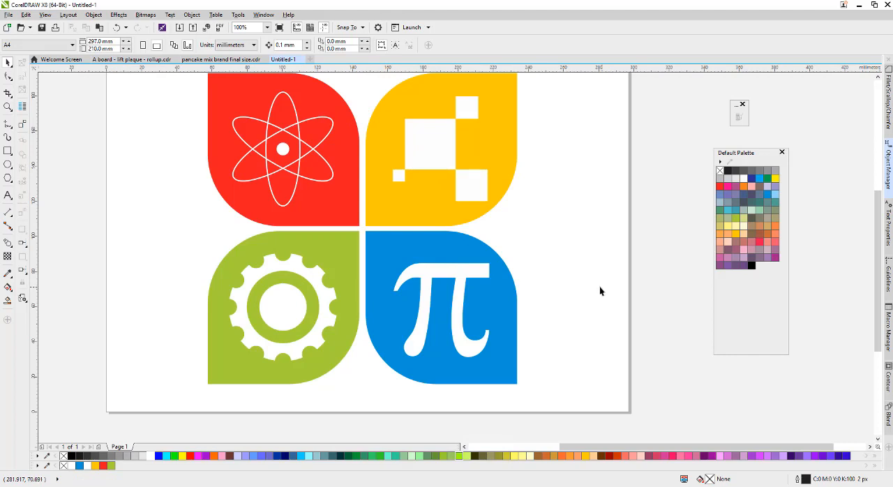